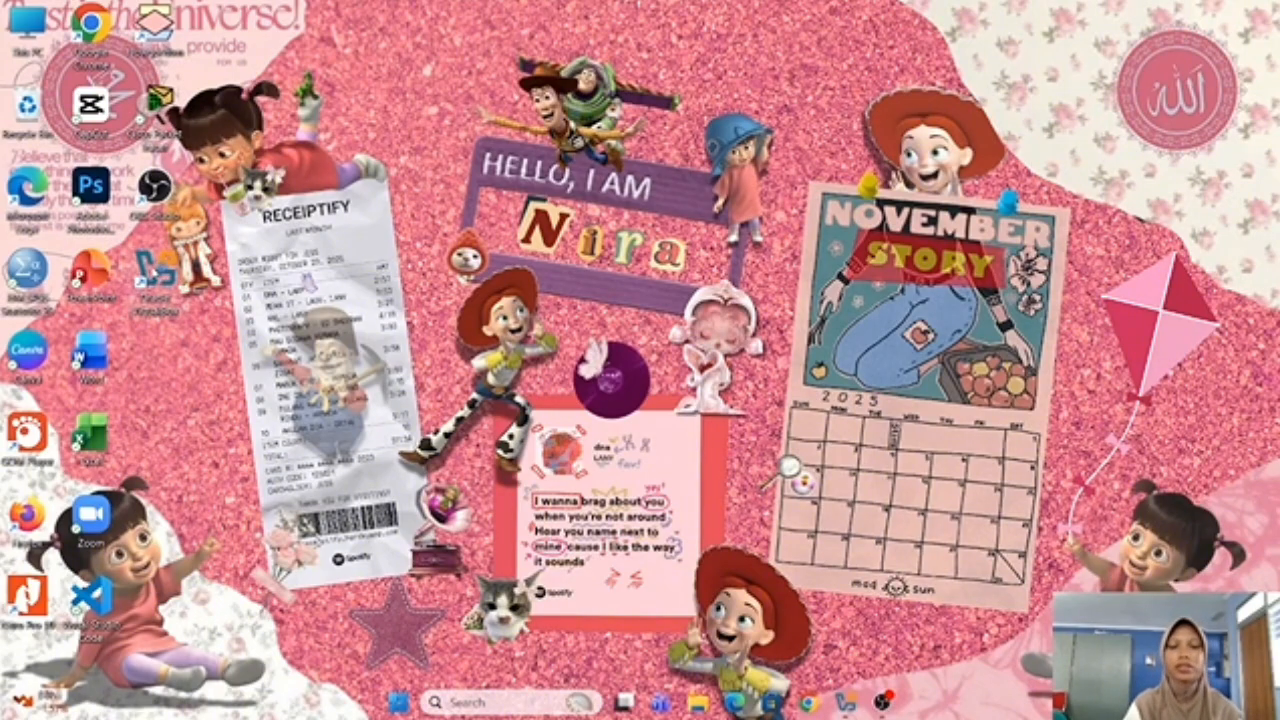
# Launch VirtualBox and start a new VM named PTI in the default VirtualBox VMs folder
pyautogui.doubleClick(153, 271)
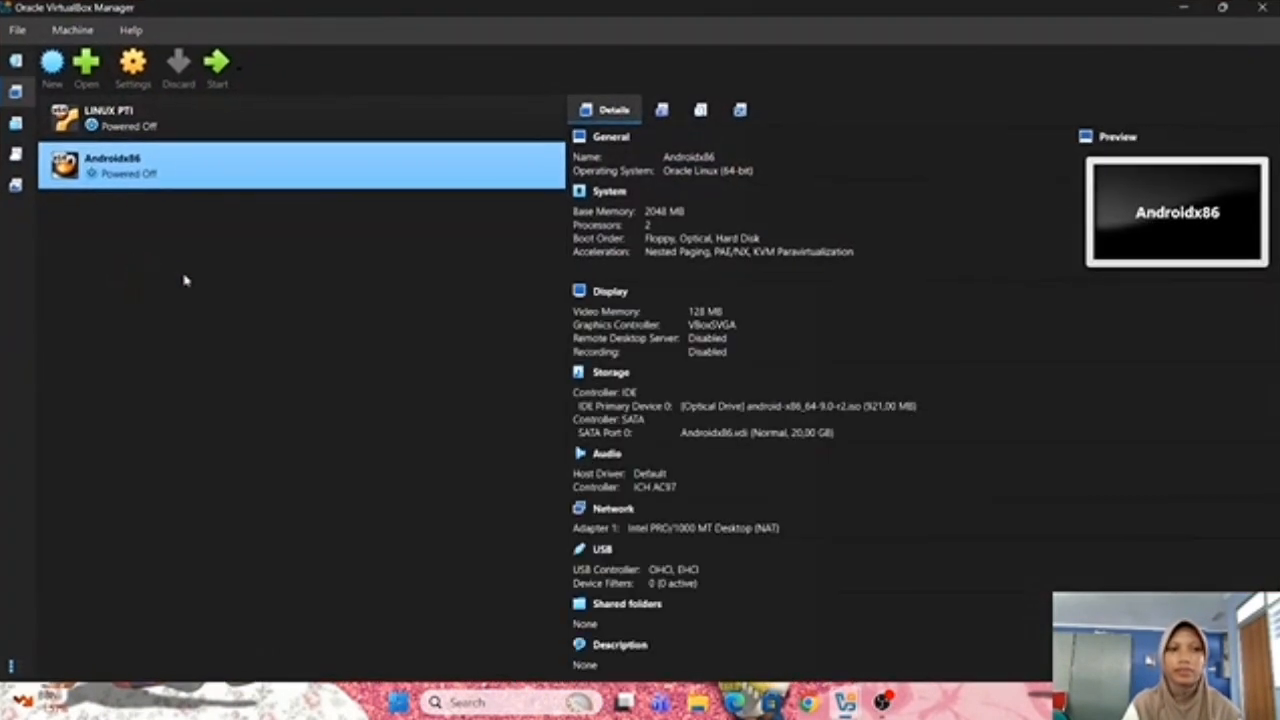
pyautogui.click(52, 62)
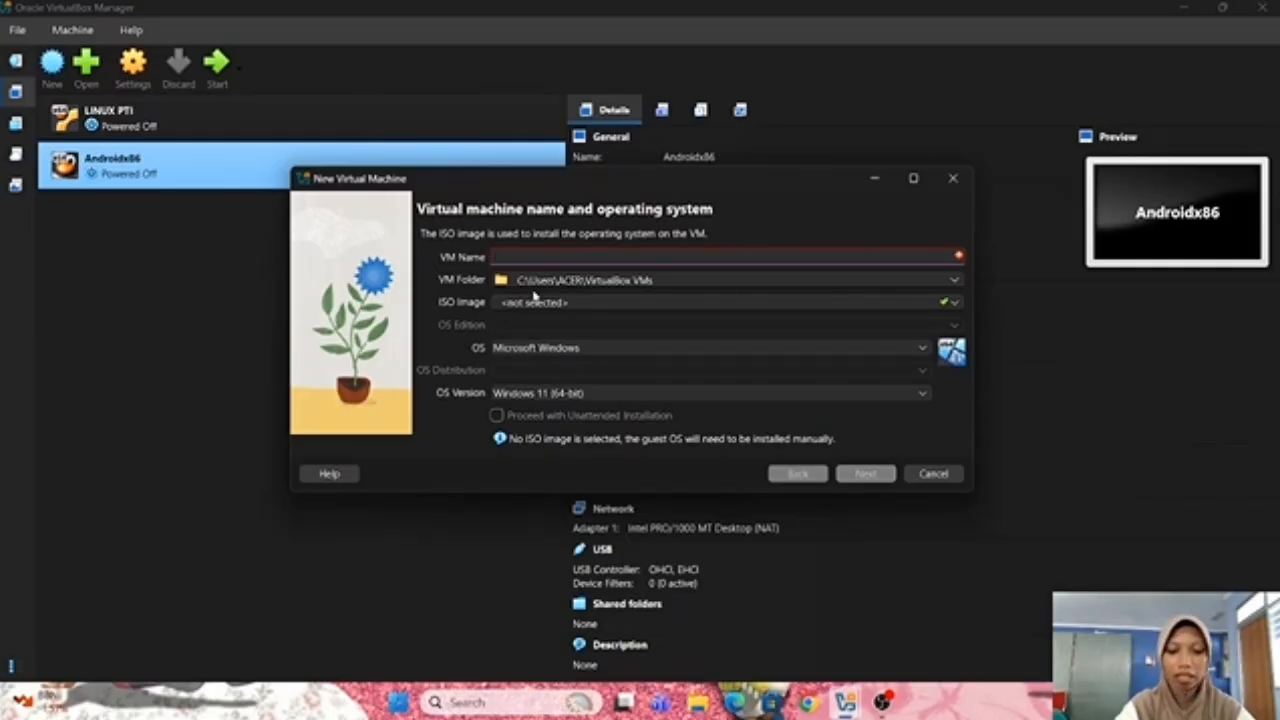
pyautogui.write('PTI')
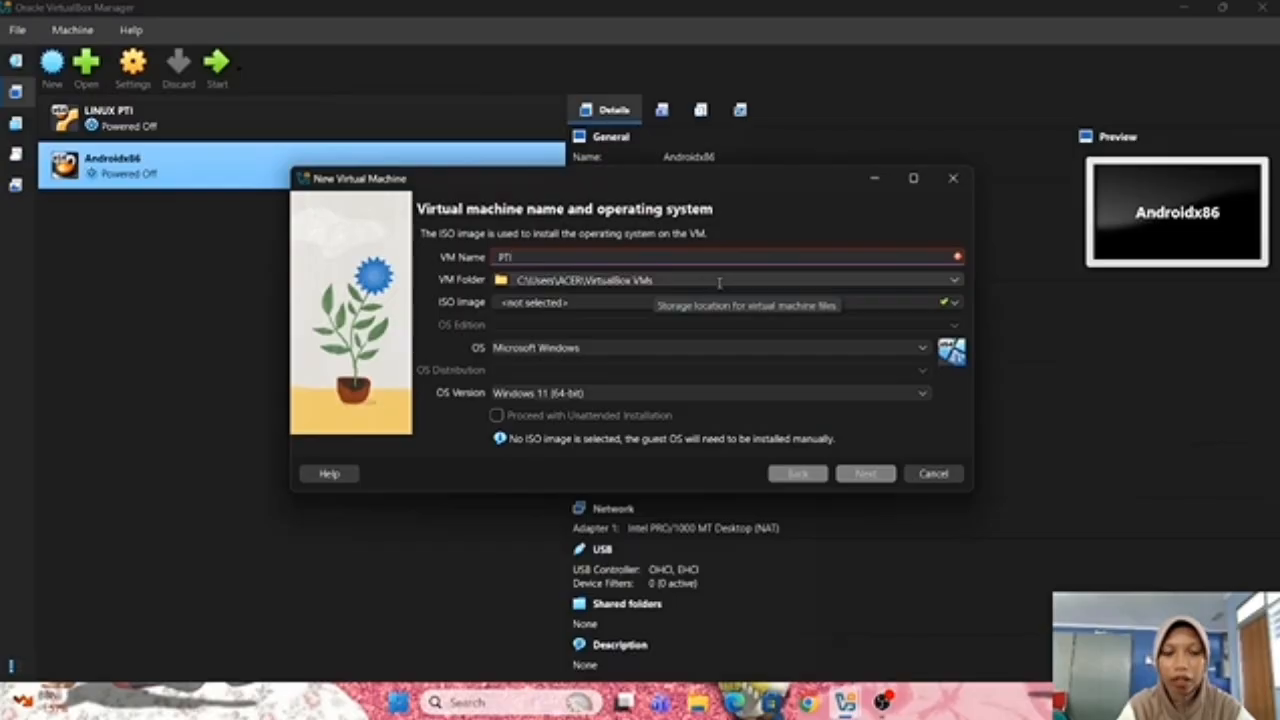
pyautogui.click(956, 281)
pyautogui.click(886, 281)
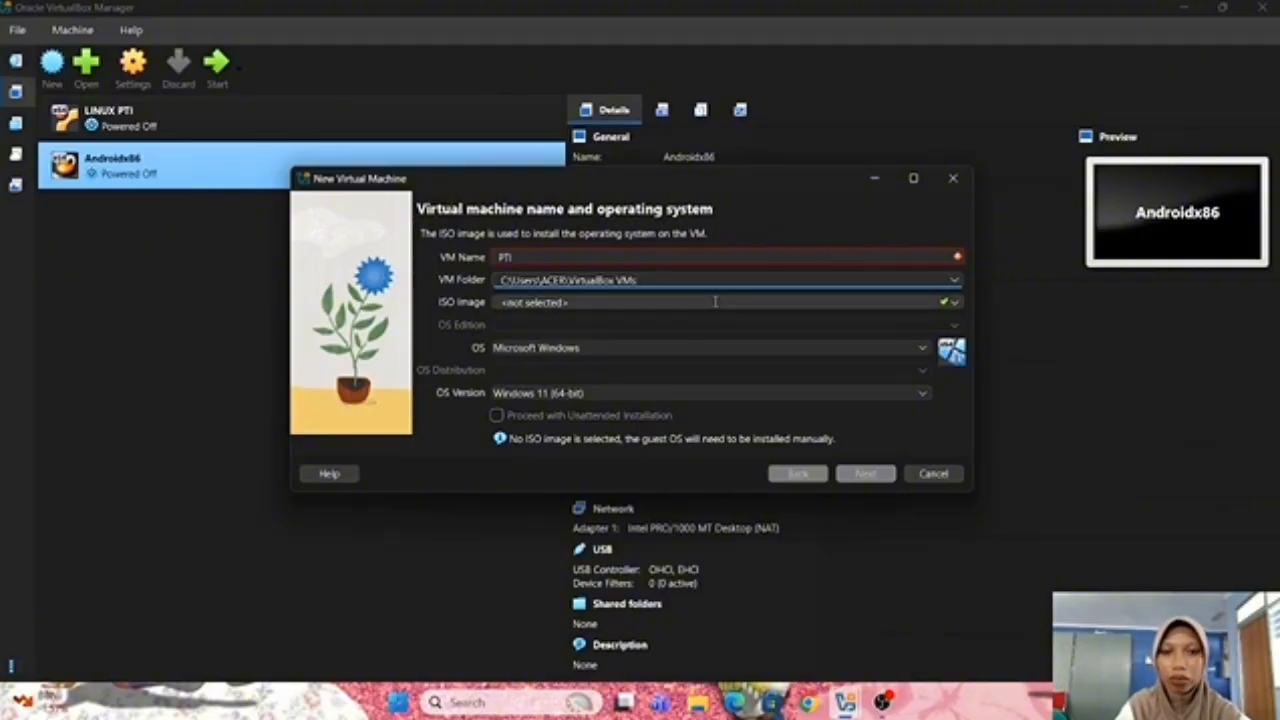
# Attach the Windows7.Ultimate.SP1.x32 installer ISO to the new VM
pyautogui.click(956, 303)
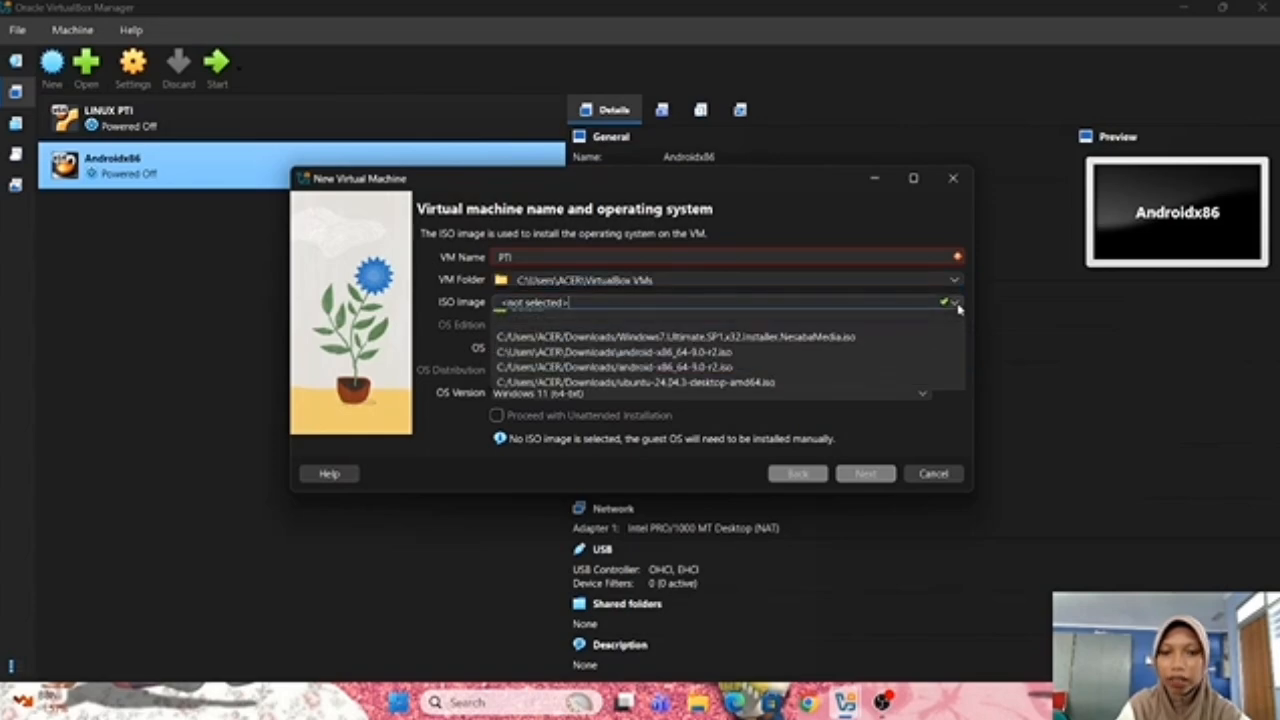
pyautogui.click(757, 367)
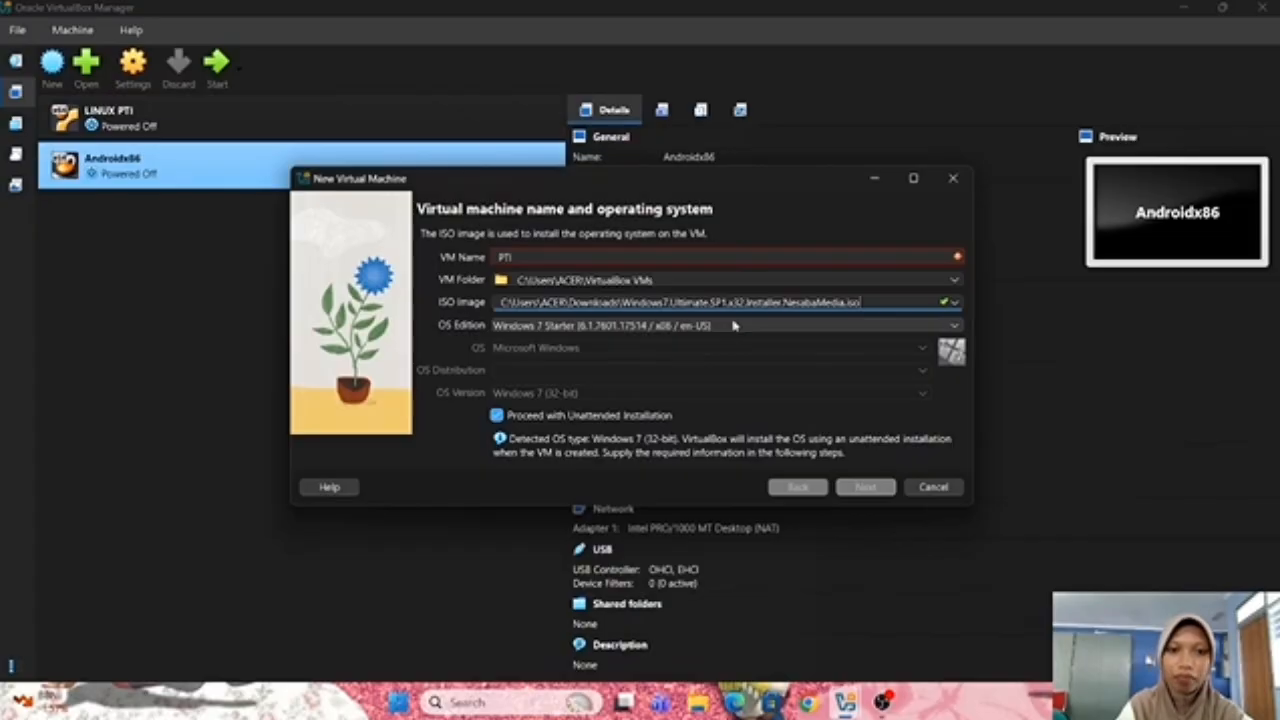
# Keep Windows 7 Starter as the OS edition in the edition list
pyautogui.click(733, 327)
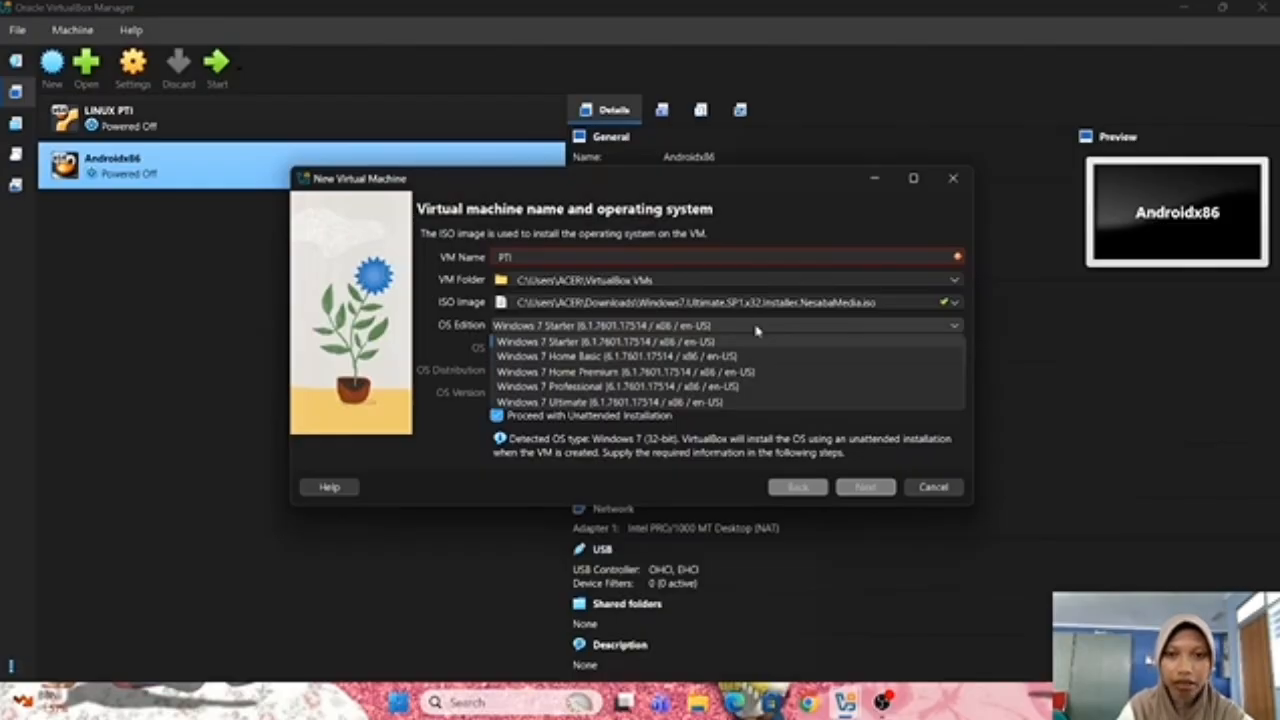
pyautogui.click(757, 331)
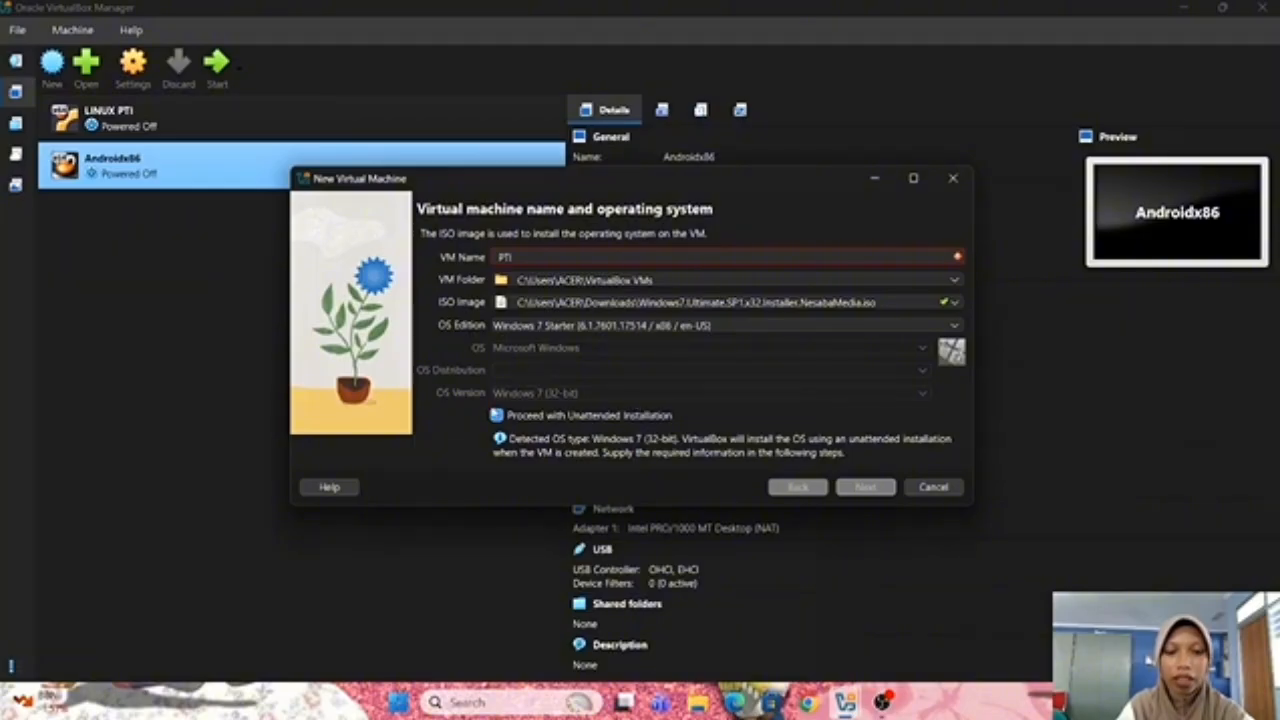
# Turn off unattended installation, rename the VM to PTI1, and continue to hardware settings
pyautogui.click(497, 416)
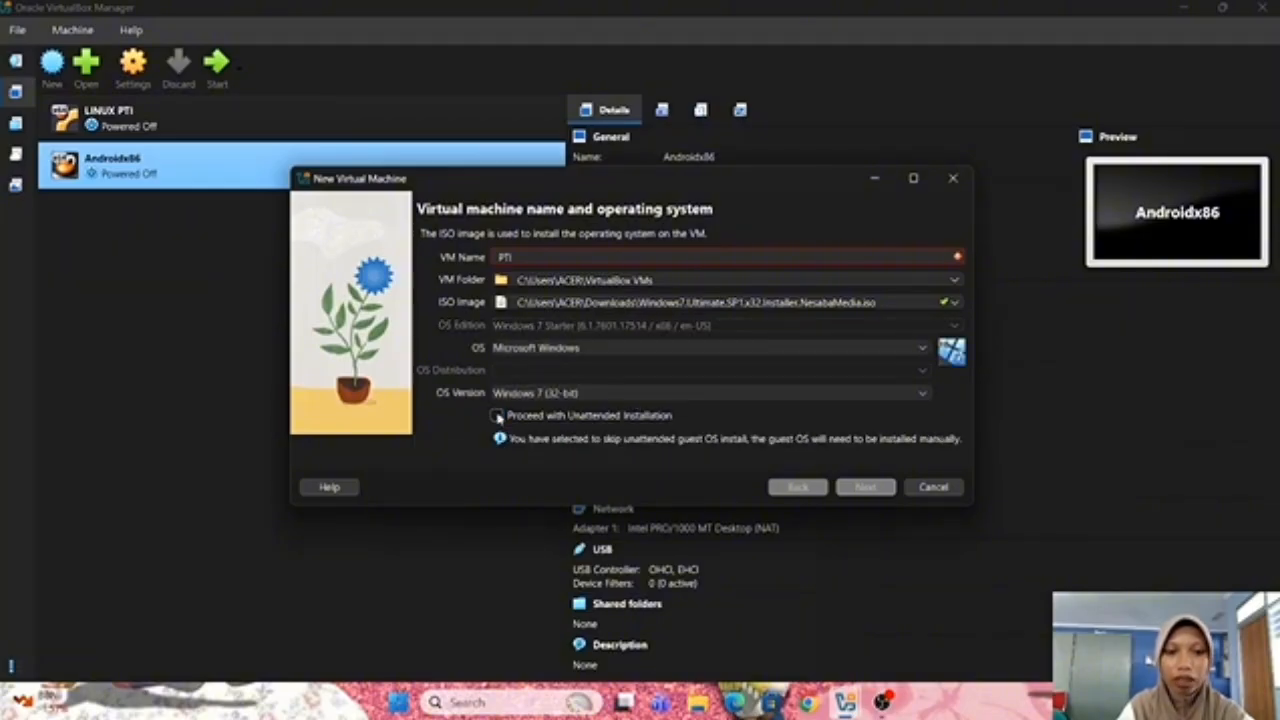
pyautogui.write('1')
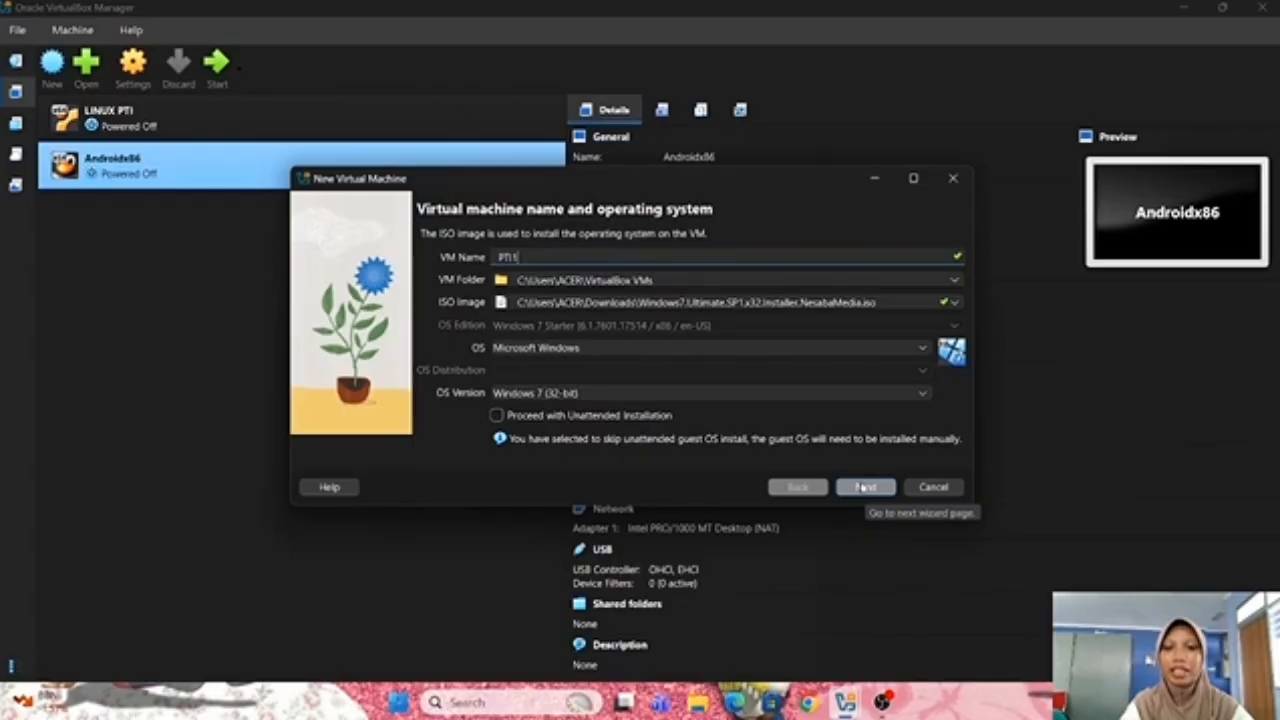
pyautogui.click(865, 487)
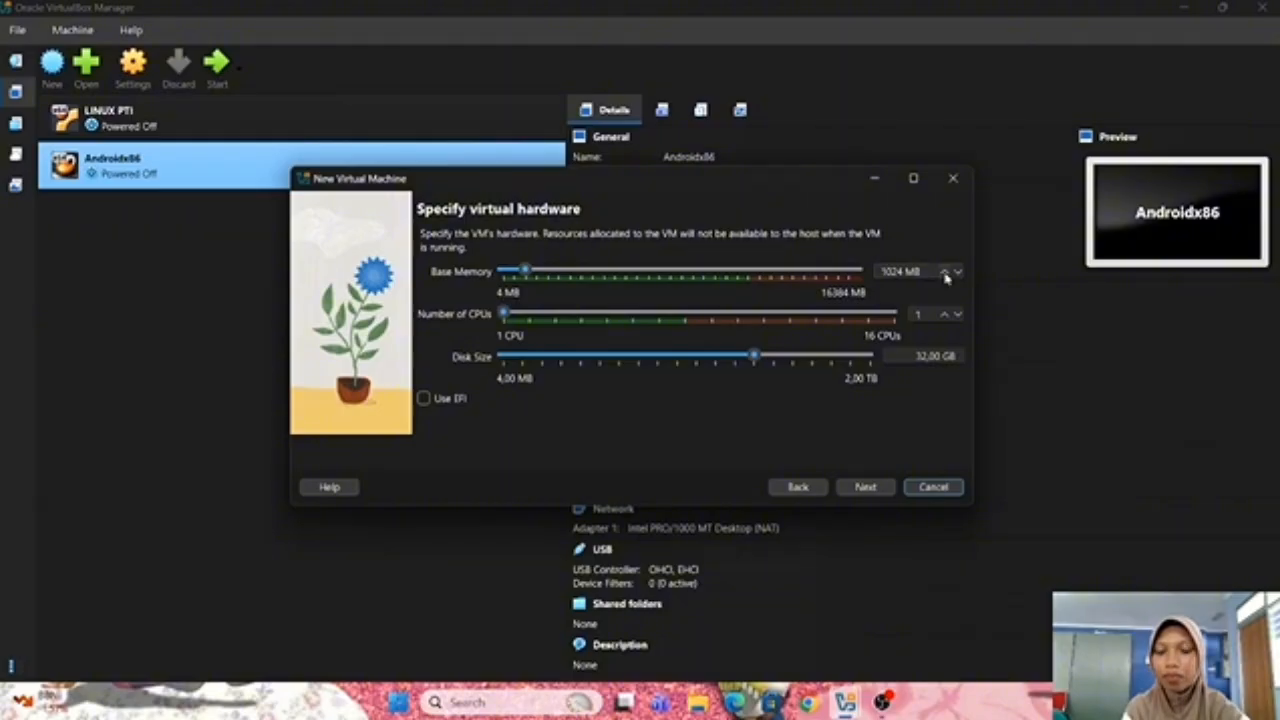
# Set base memory to 2048 MB and disk size to 20 GB, then continue to the summary
pyautogui.doubleClick(888, 271)
pyautogui.write('20')
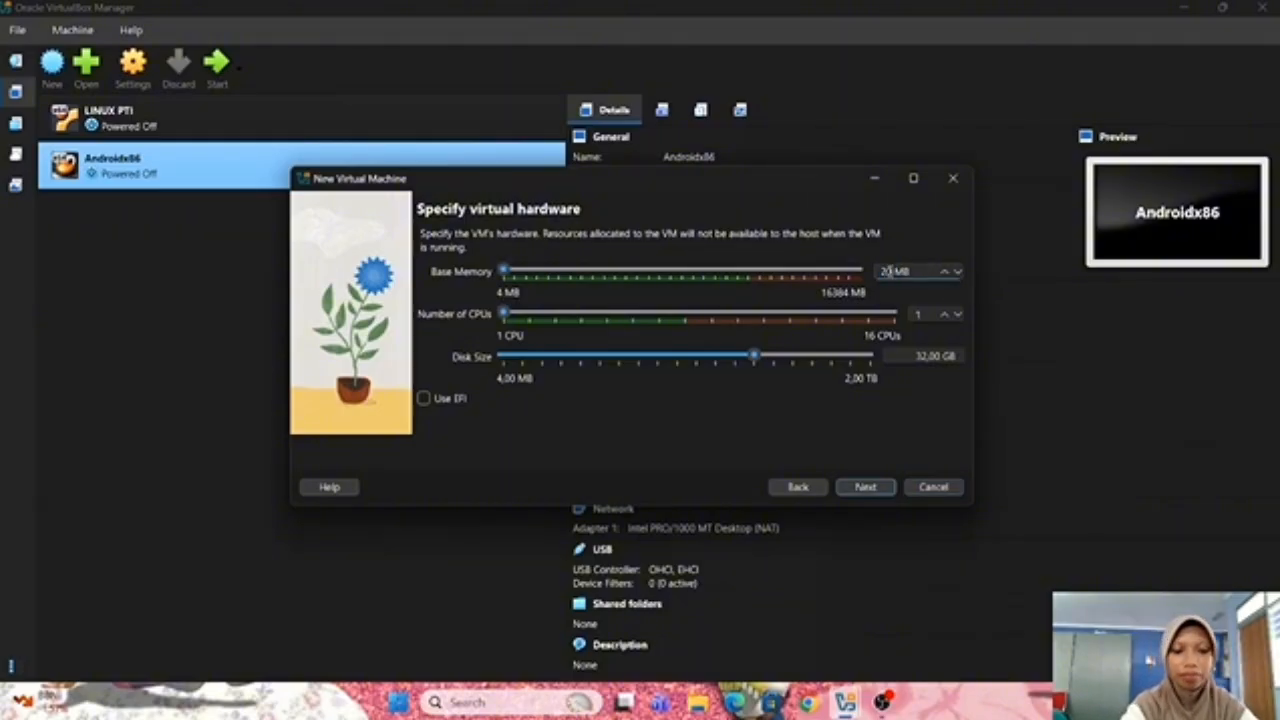
pyautogui.write('48')
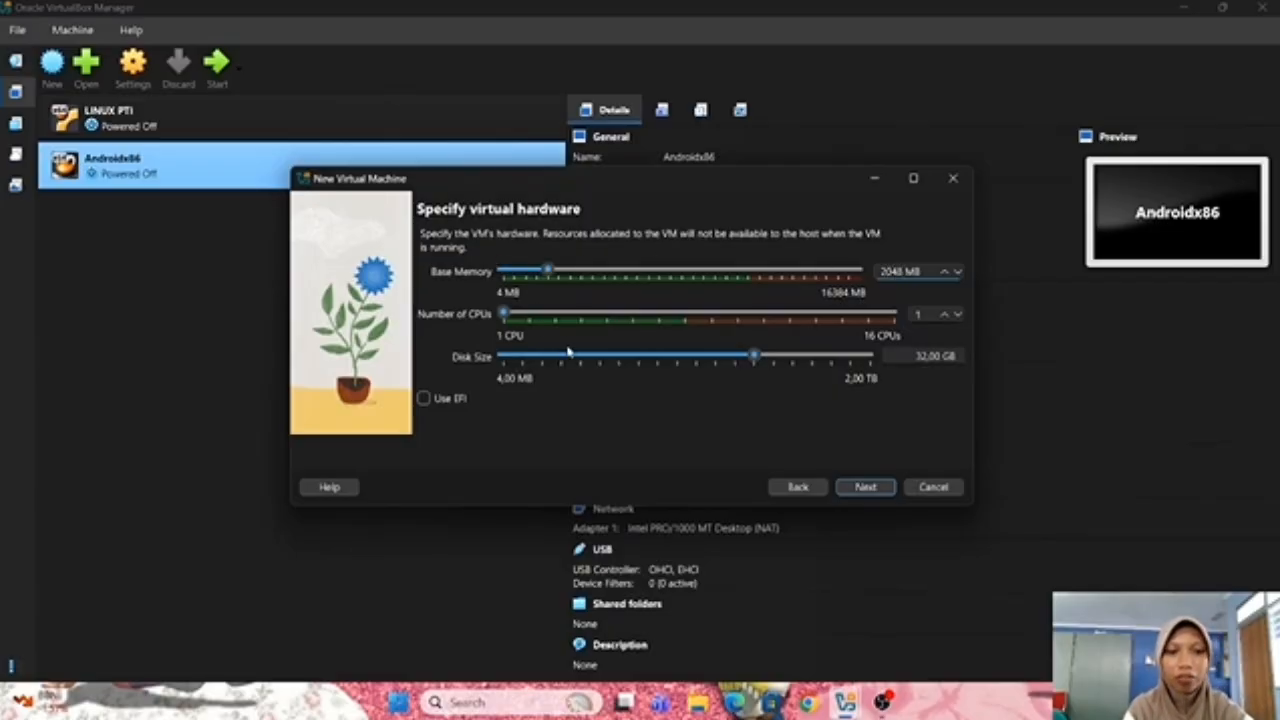
pyautogui.moveTo(575, 353)
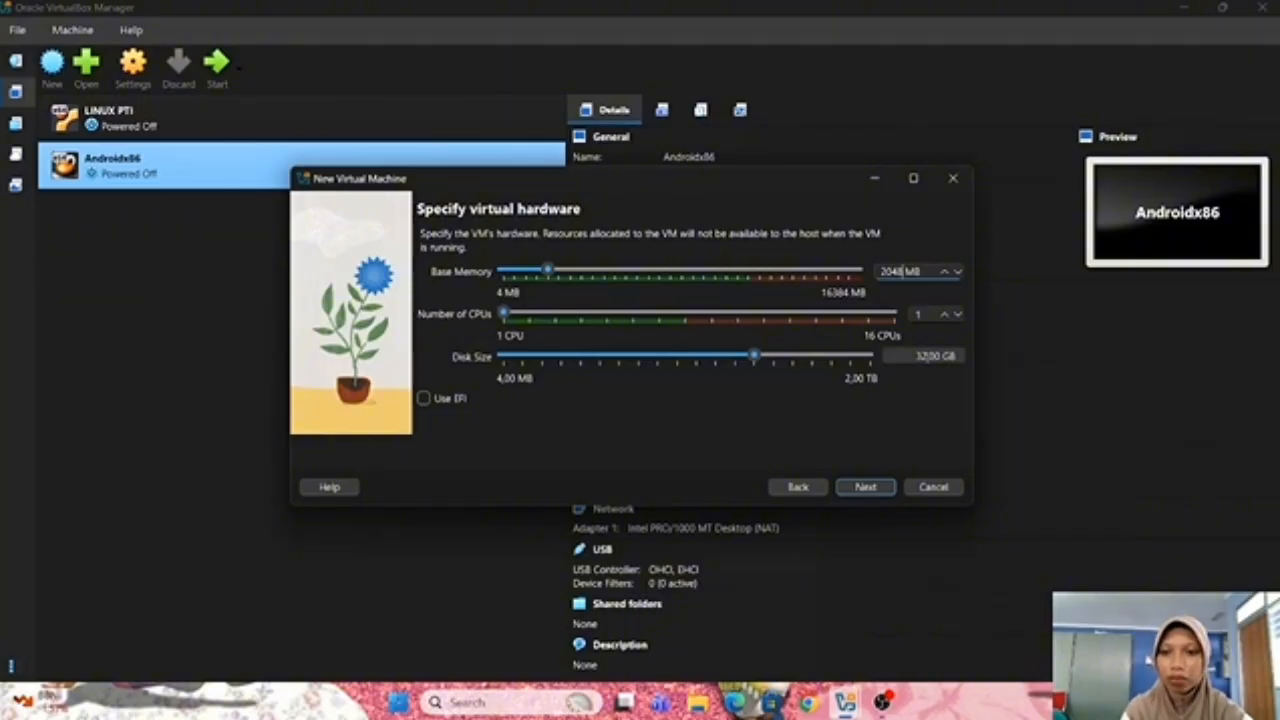
pyautogui.doubleClick(920, 356)
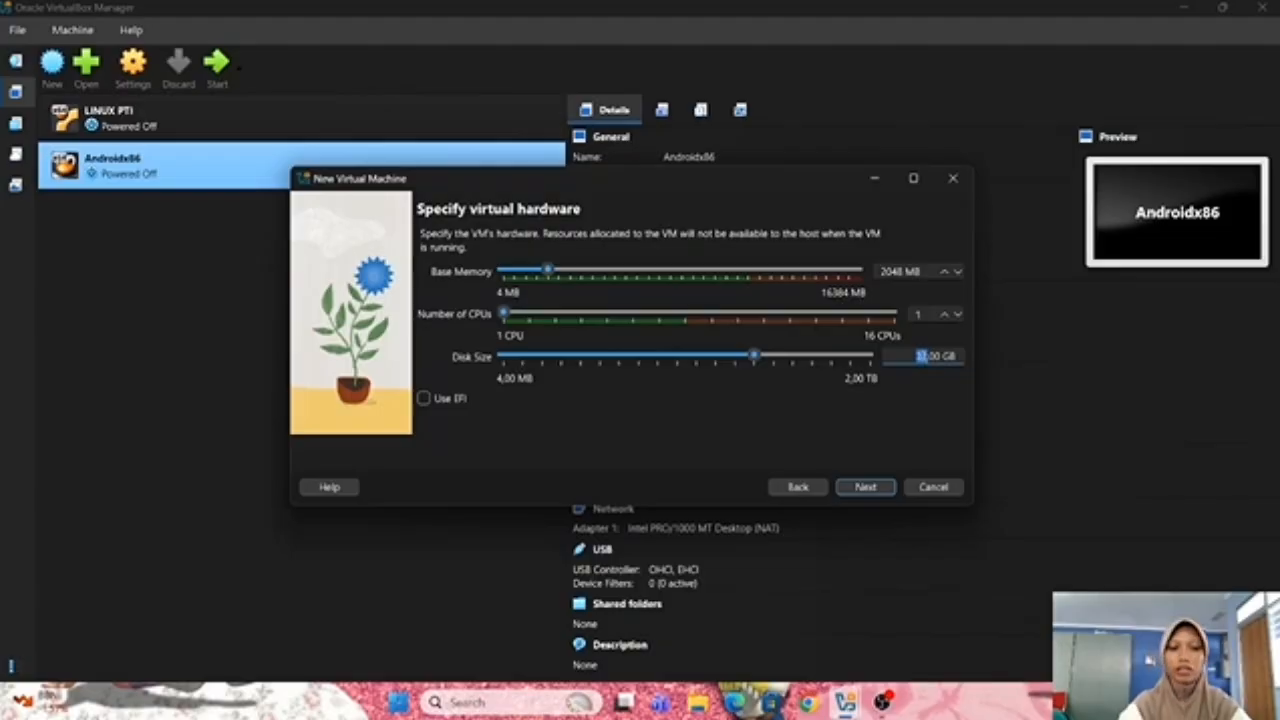
pyautogui.write('20')
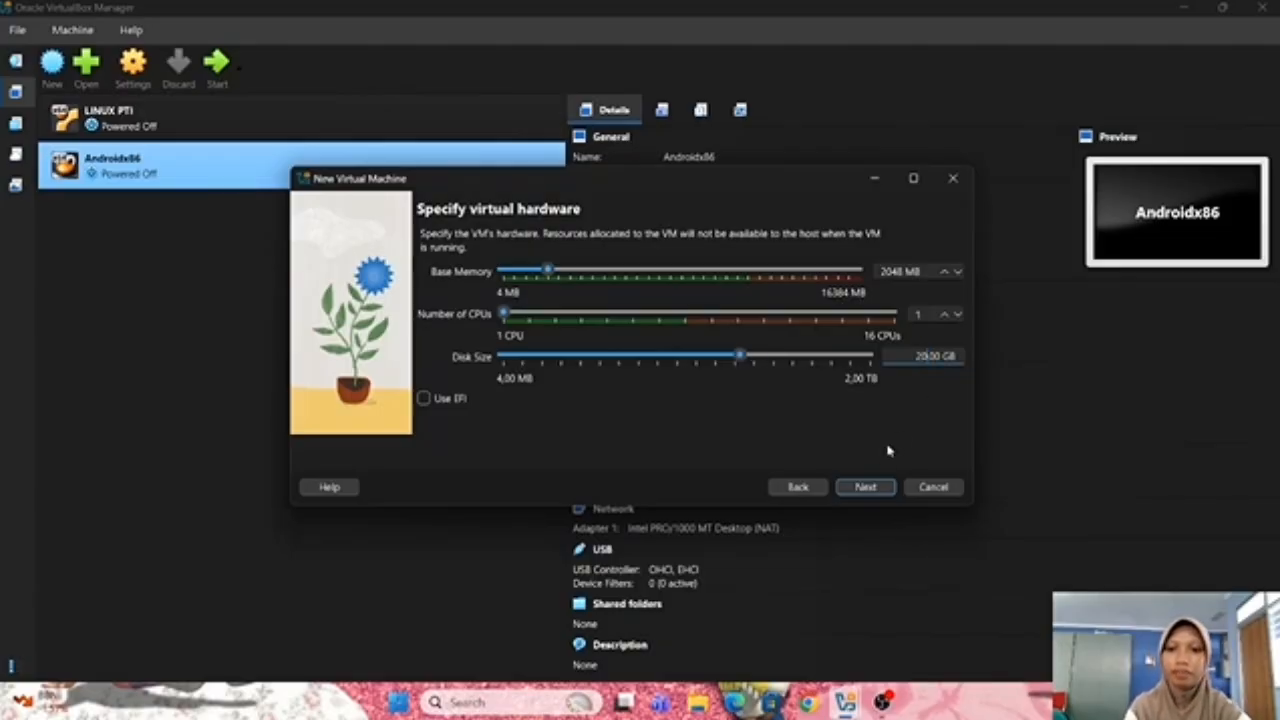
pyautogui.click(880, 487)
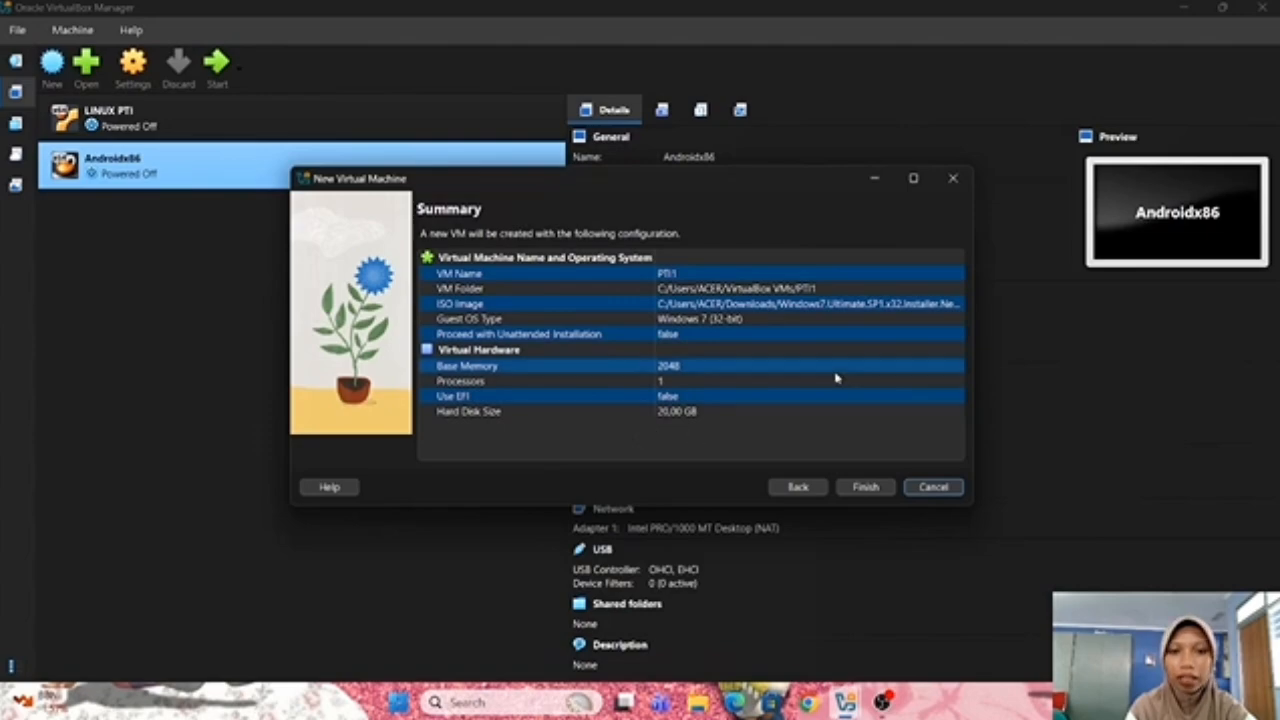
# Finish the wizard to create the PTI1 virtual machine
pyautogui.click(866, 487)
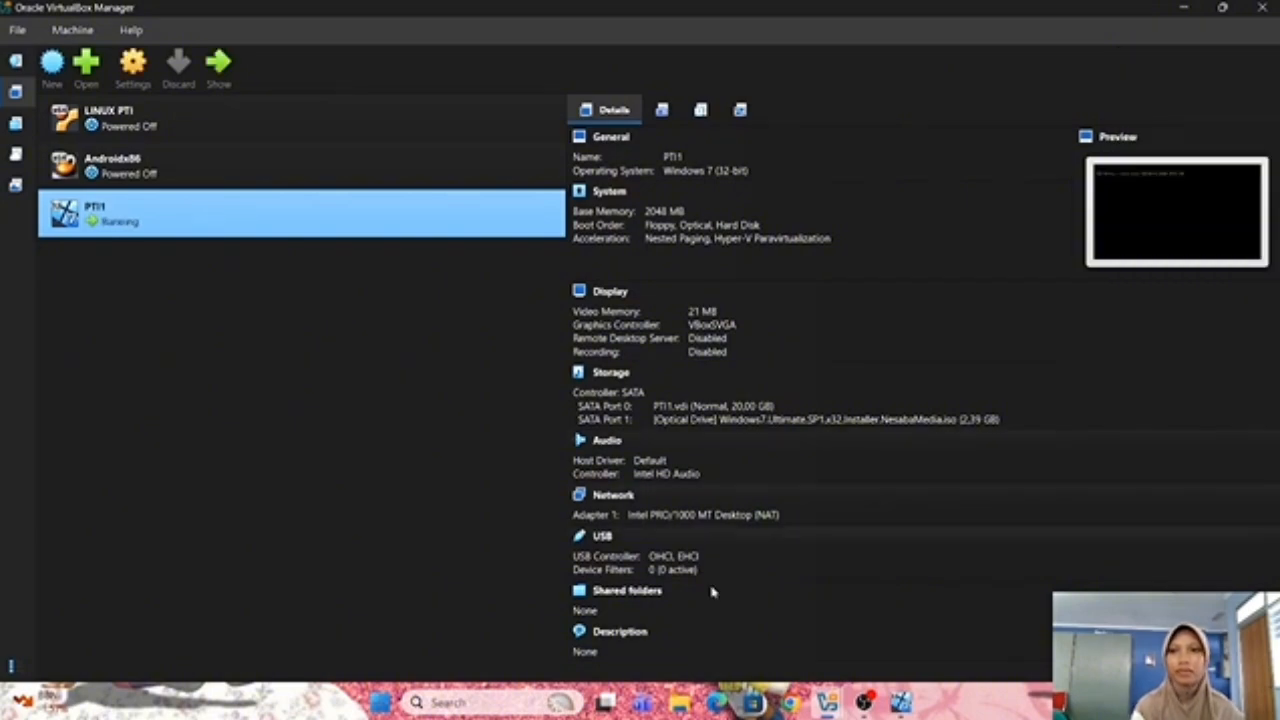
# Bring the PTI1 window forward, move it higher, dismiss the keyboard notice, then minimize and restore it
pyautogui.moveTo(901, 703)
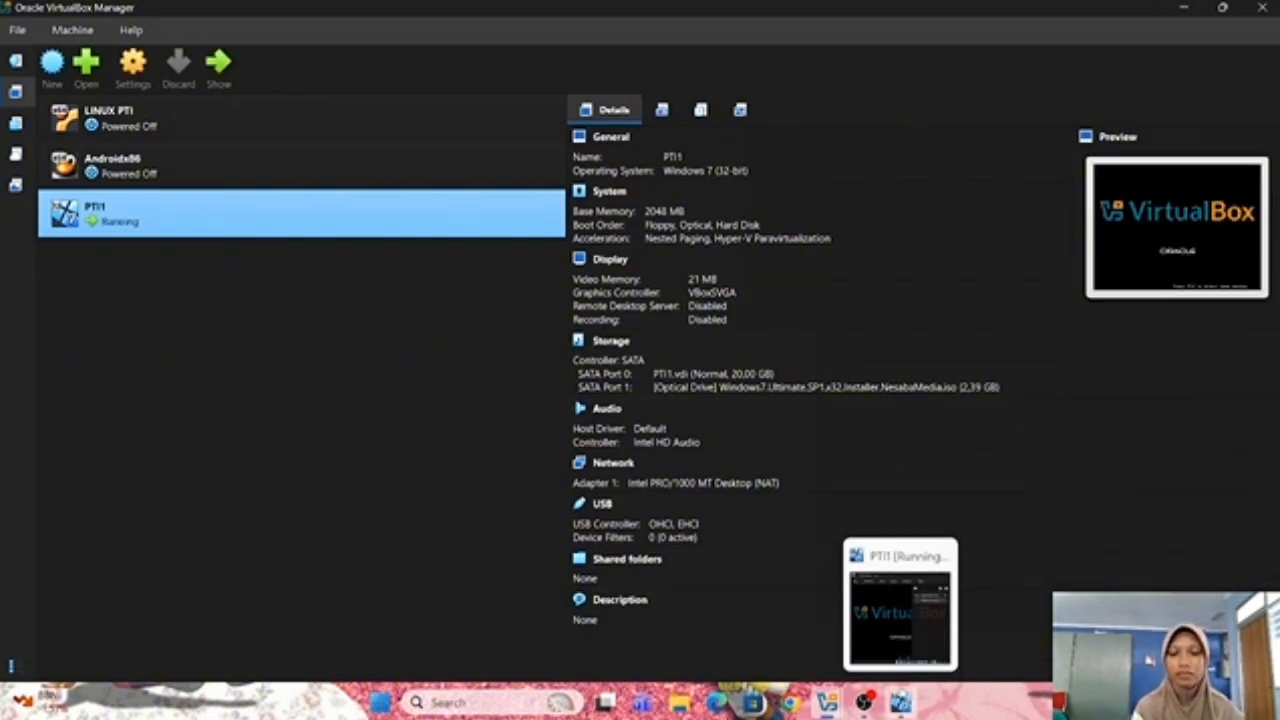
pyautogui.moveTo(904, 641)
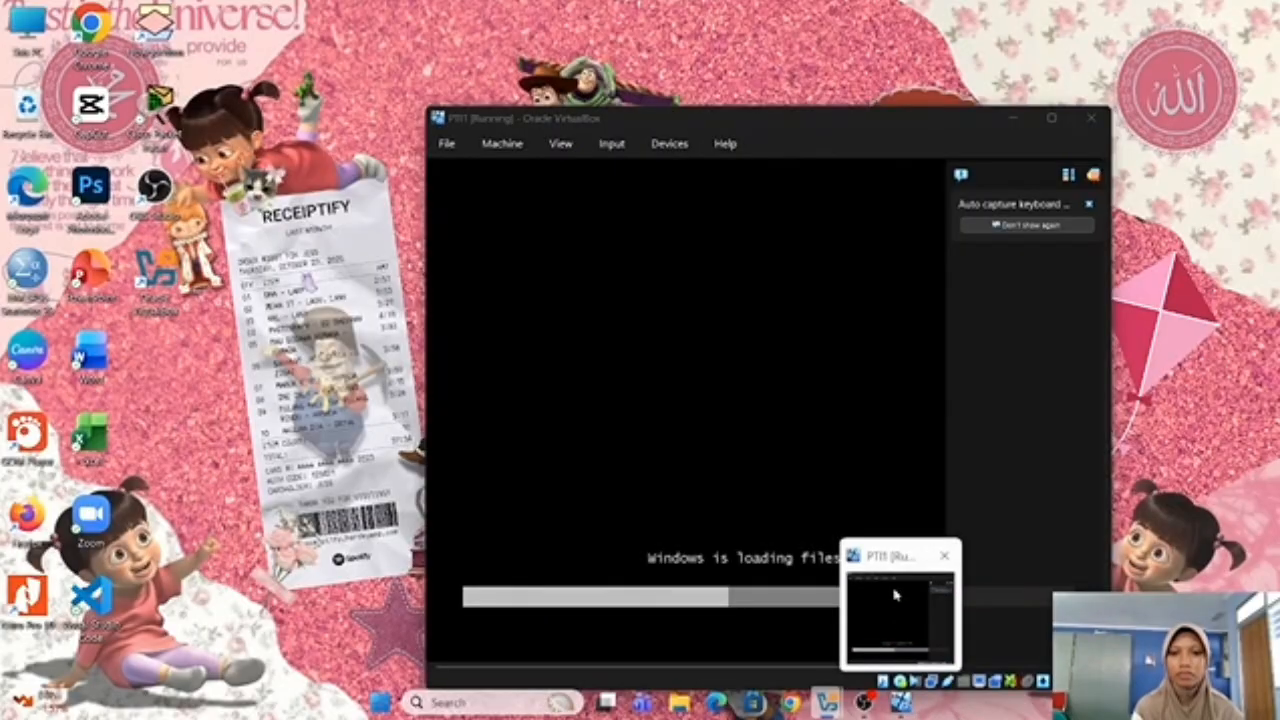
pyautogui.click(901, 640)
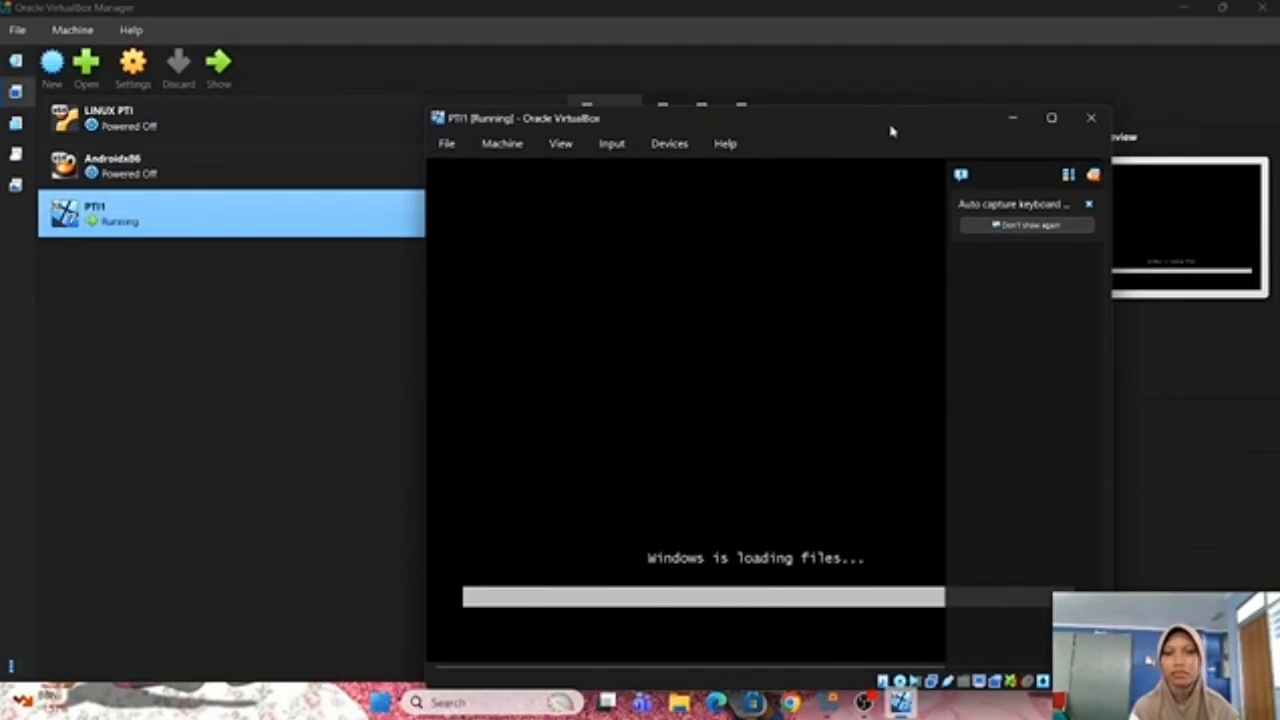
pyautogui.moveTo(891, 130); pyautogui.dragTo(789, 75)
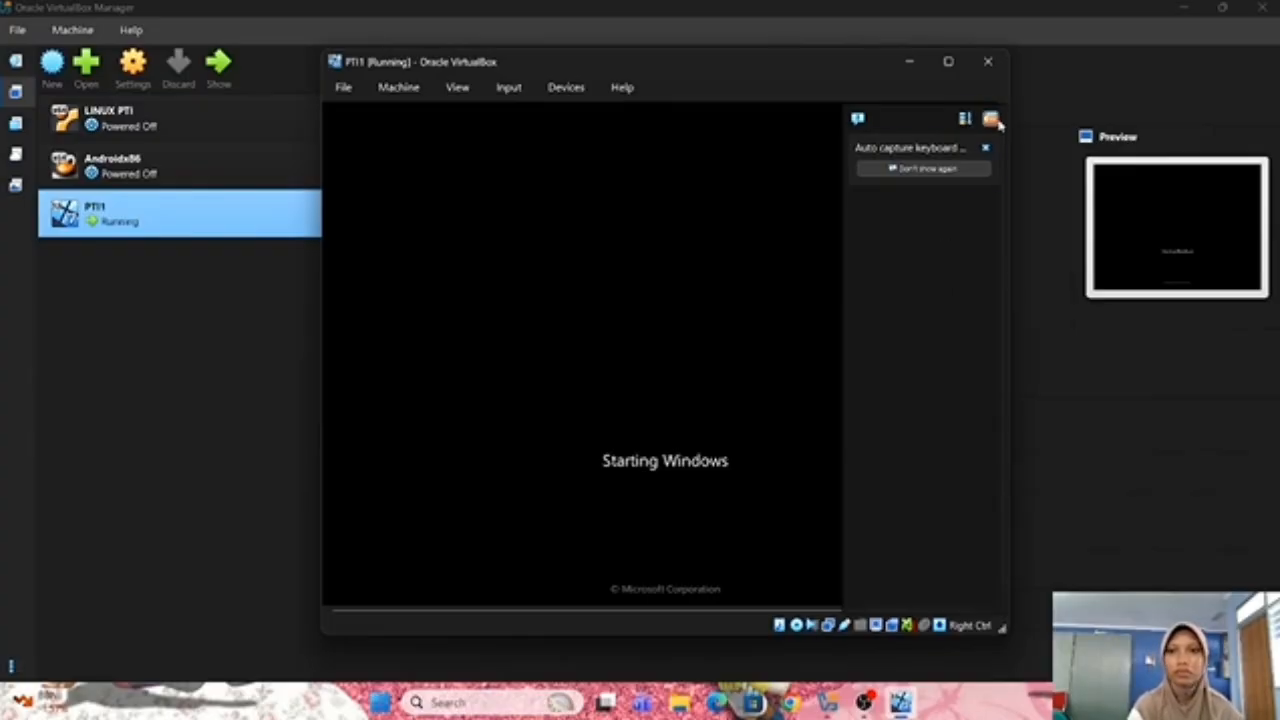
pyautogui.click(996, 120)
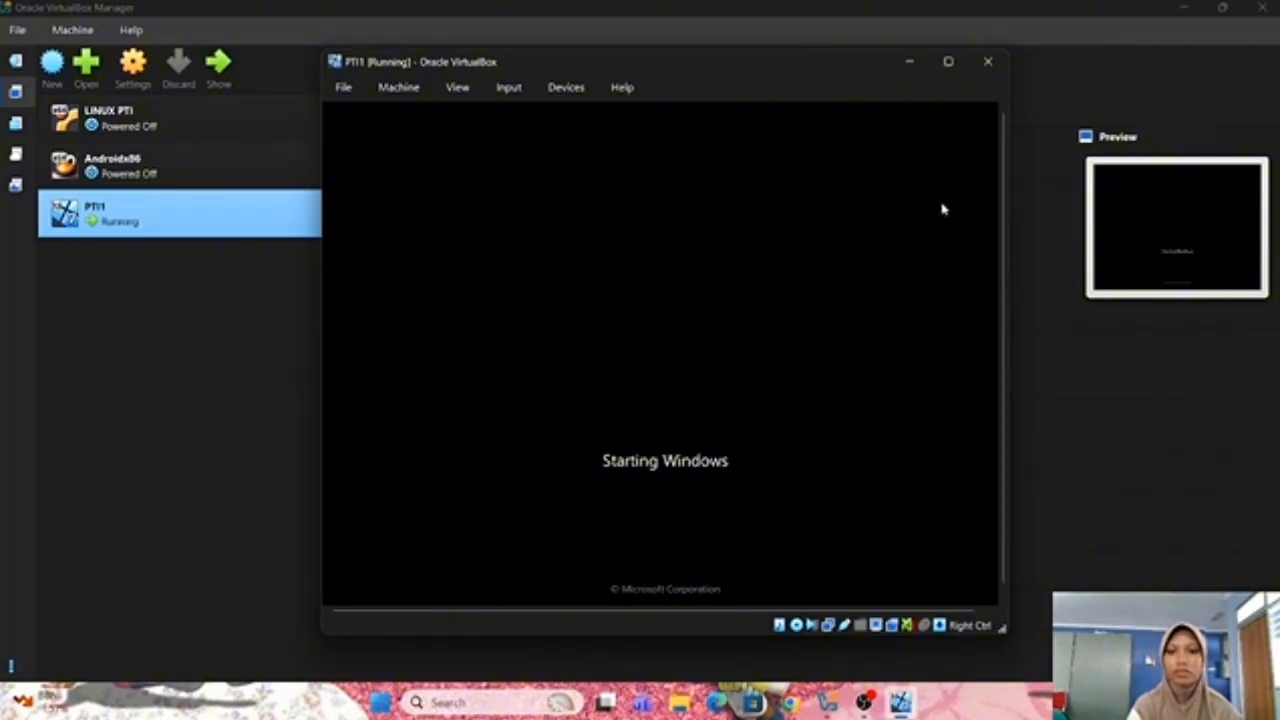
pyautogui.click(948, 62)
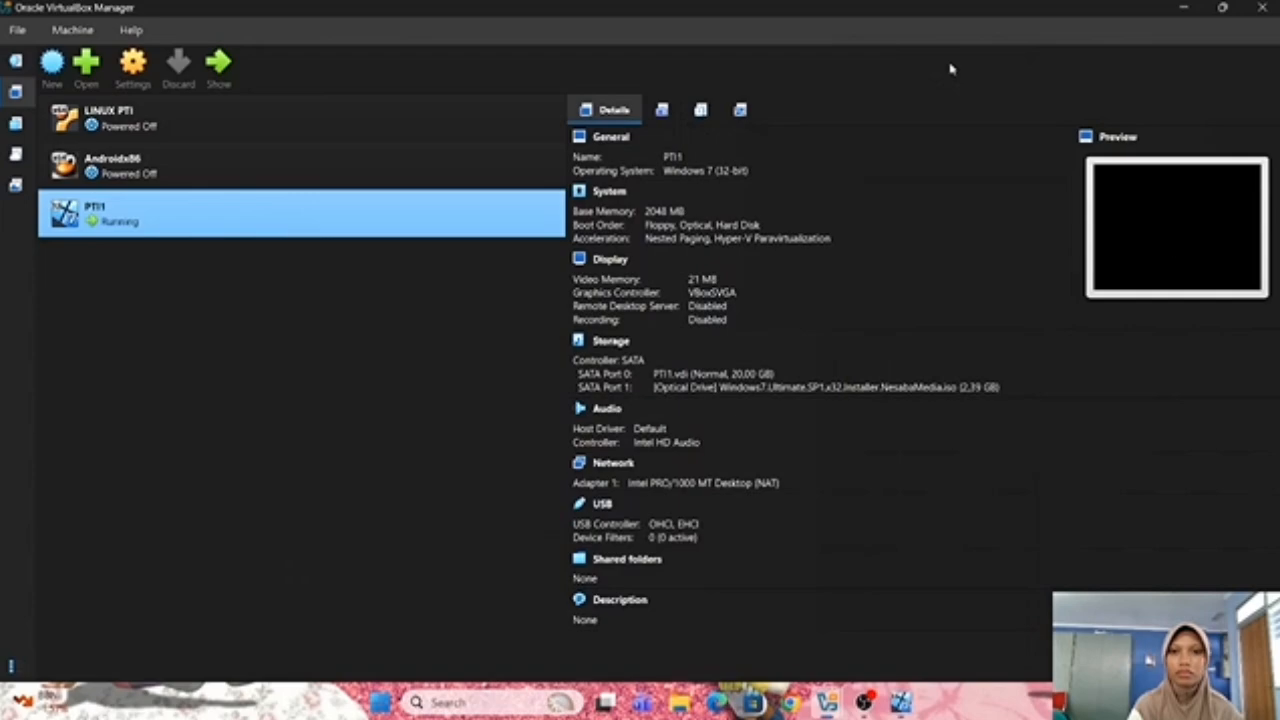
pyautogui.moveTo(900, 703)
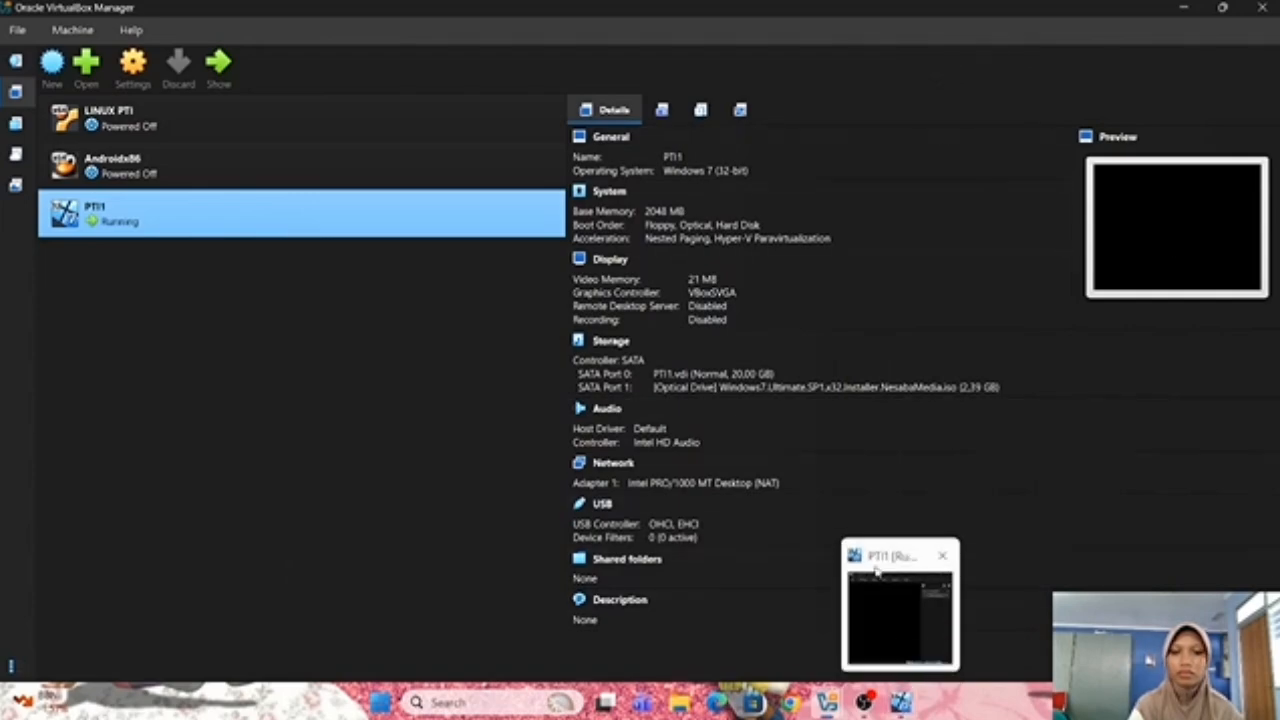
pyautogui.click(873, 573)
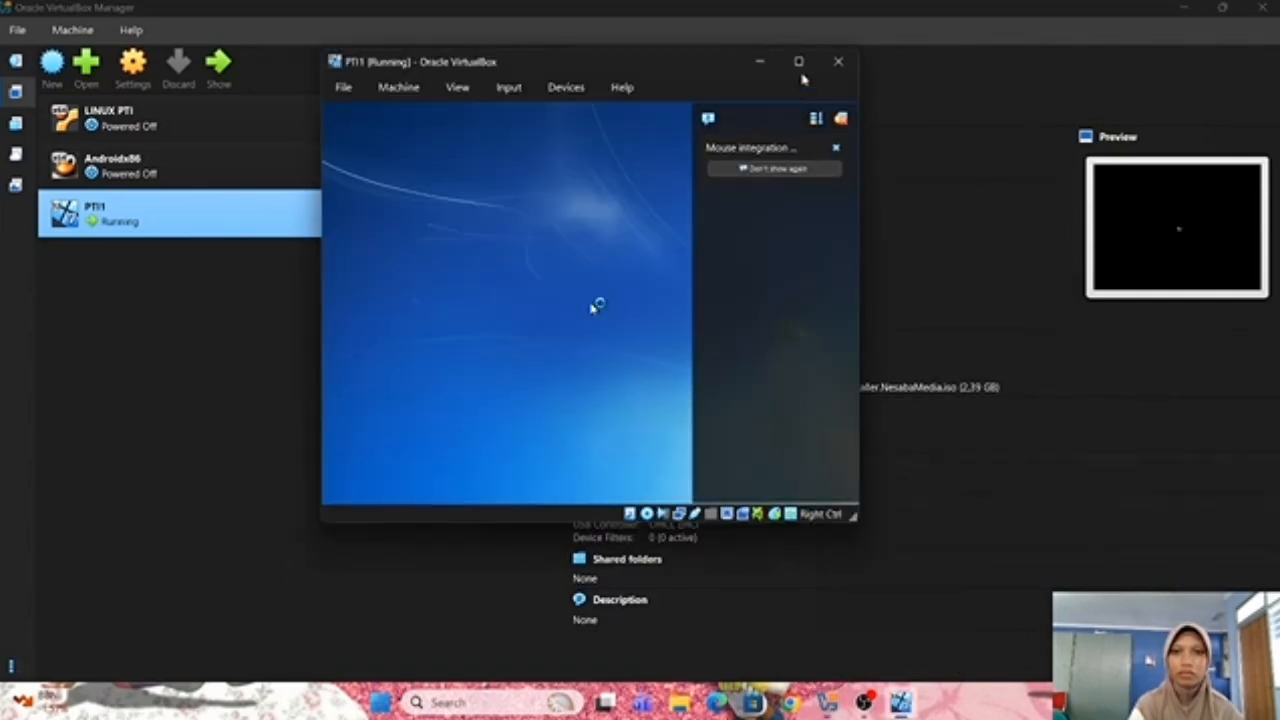
# Maximize the PTI1 window and keep English as the language to install
pyautogui.click(802, 74)
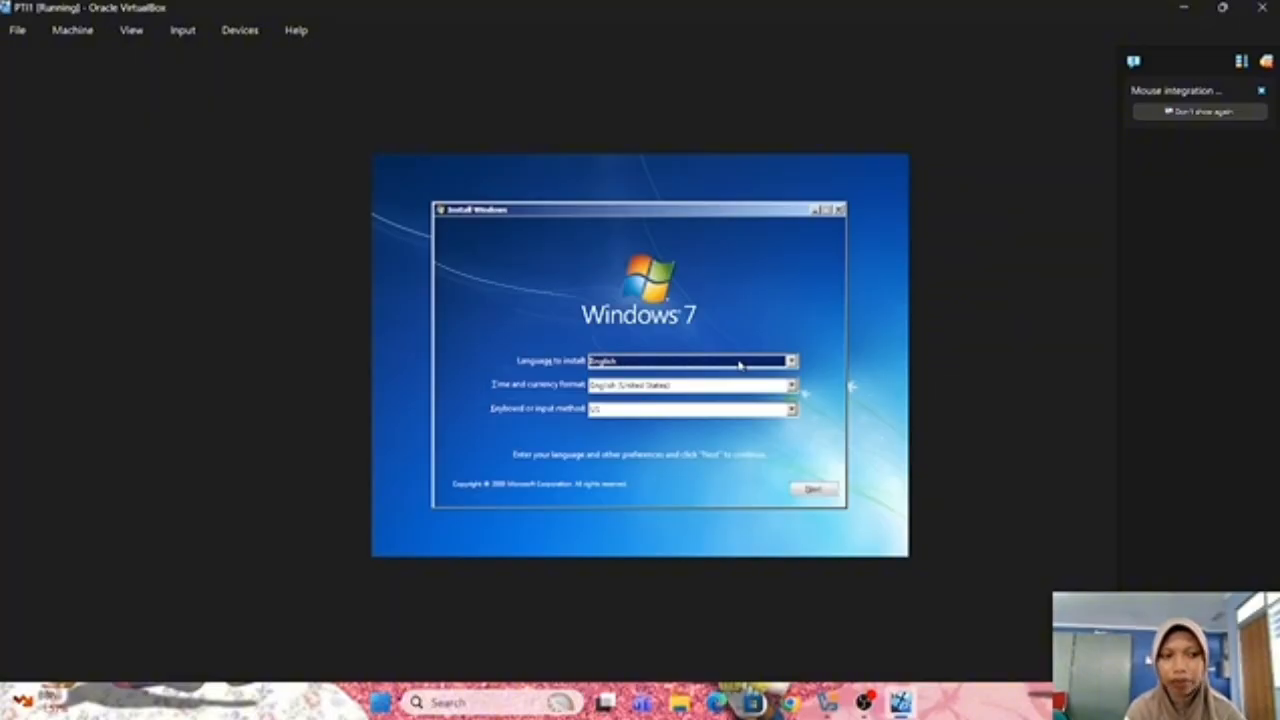
pyautogui.click(740, 365)
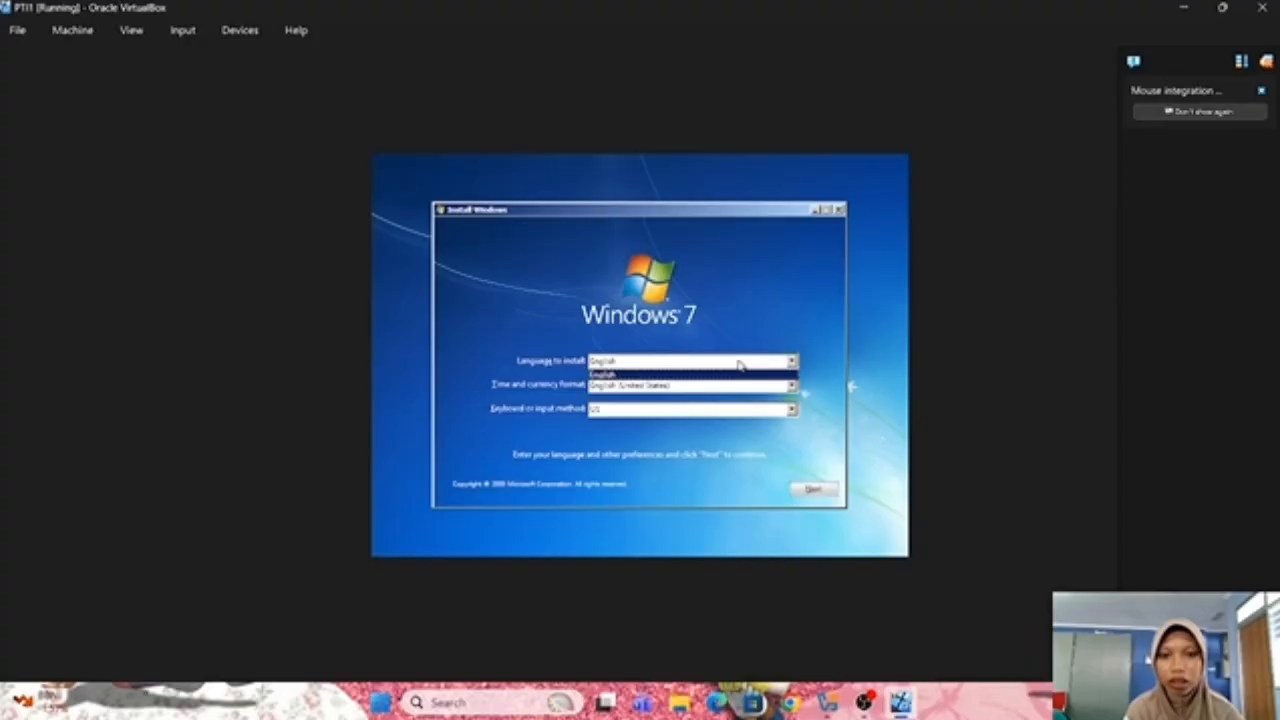
pyautogui.click(727, 379)
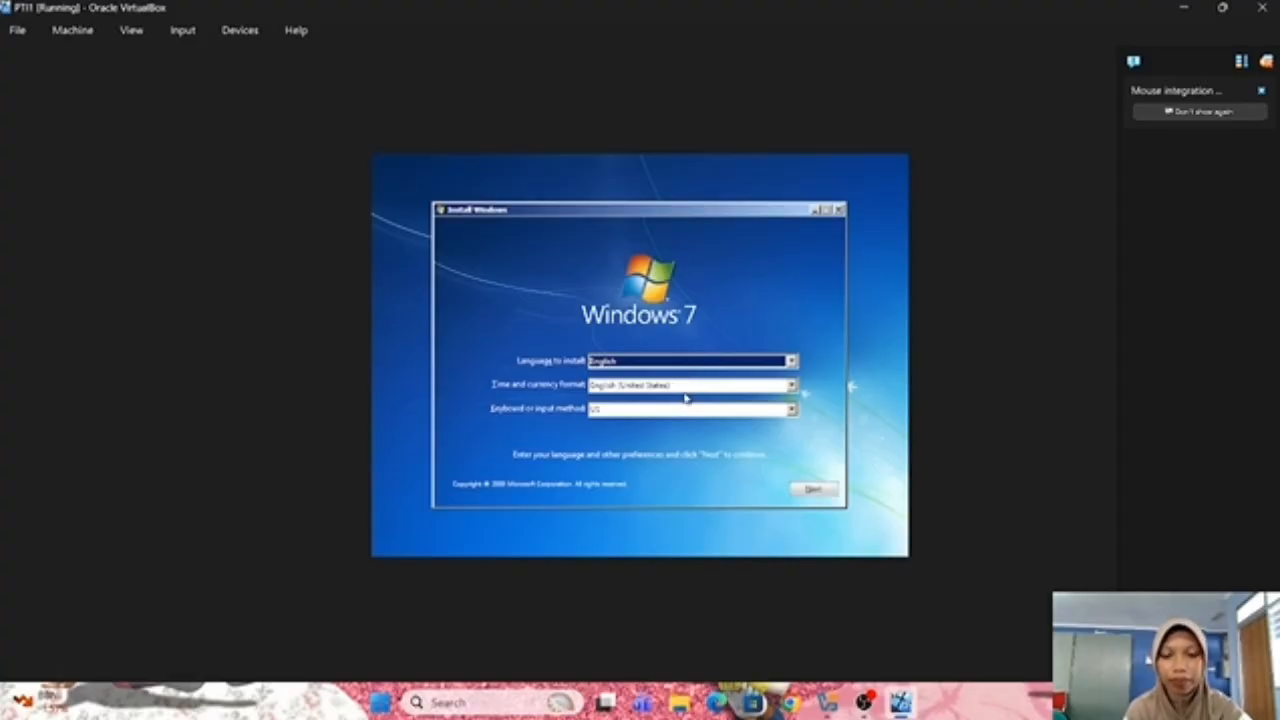
# Set time and currency format to Indonesian (Indonesia), keep the US keyboard, and continue
pyautogui.click(686, 386)
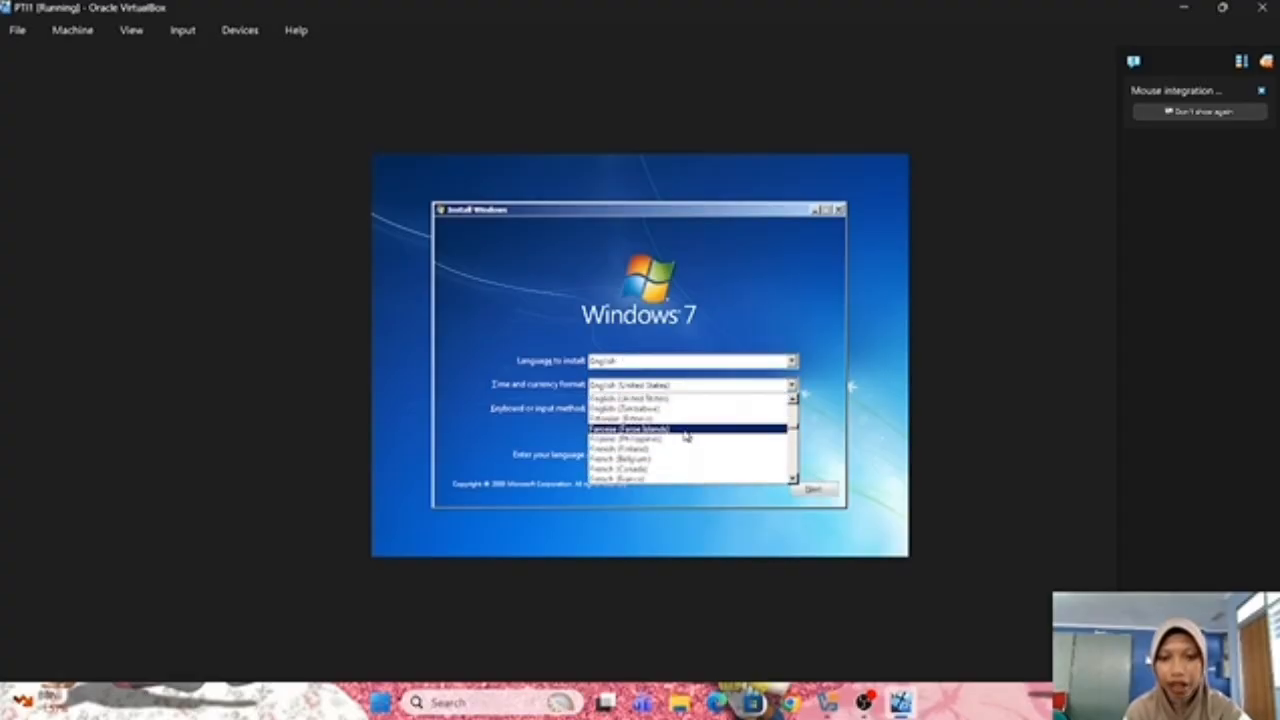
pyautogui.scroll(-8, 686, 435)
pyautogui.scroll(-5, 686, 435)
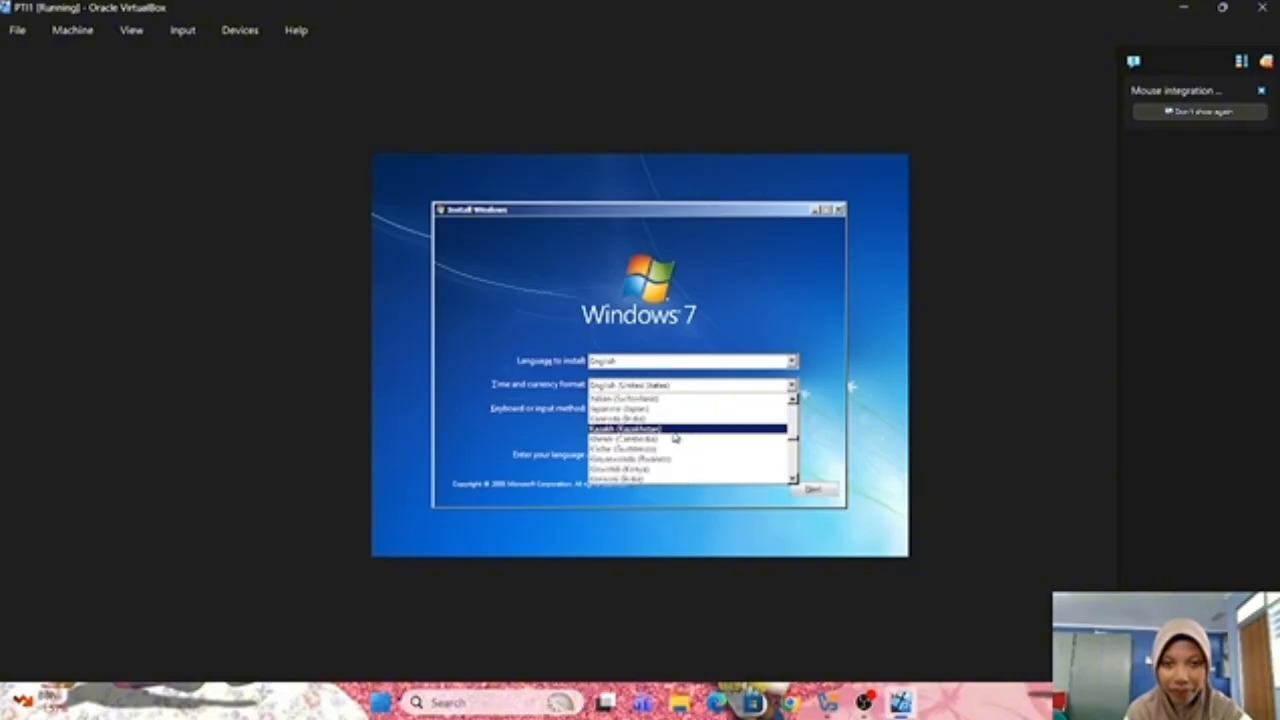
pyautogui.scroll(1, 674, 436)
pyautogui.scroll(3, 674, 437)
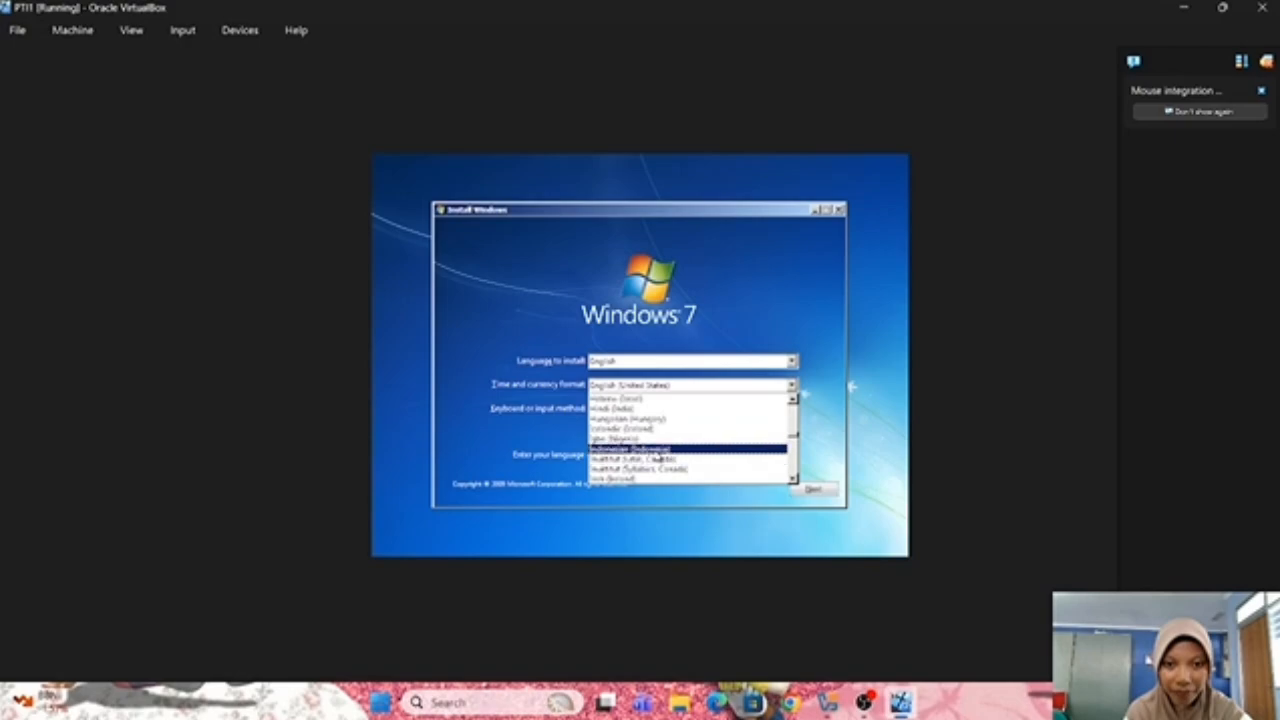
pyautogui.click(657, 451)
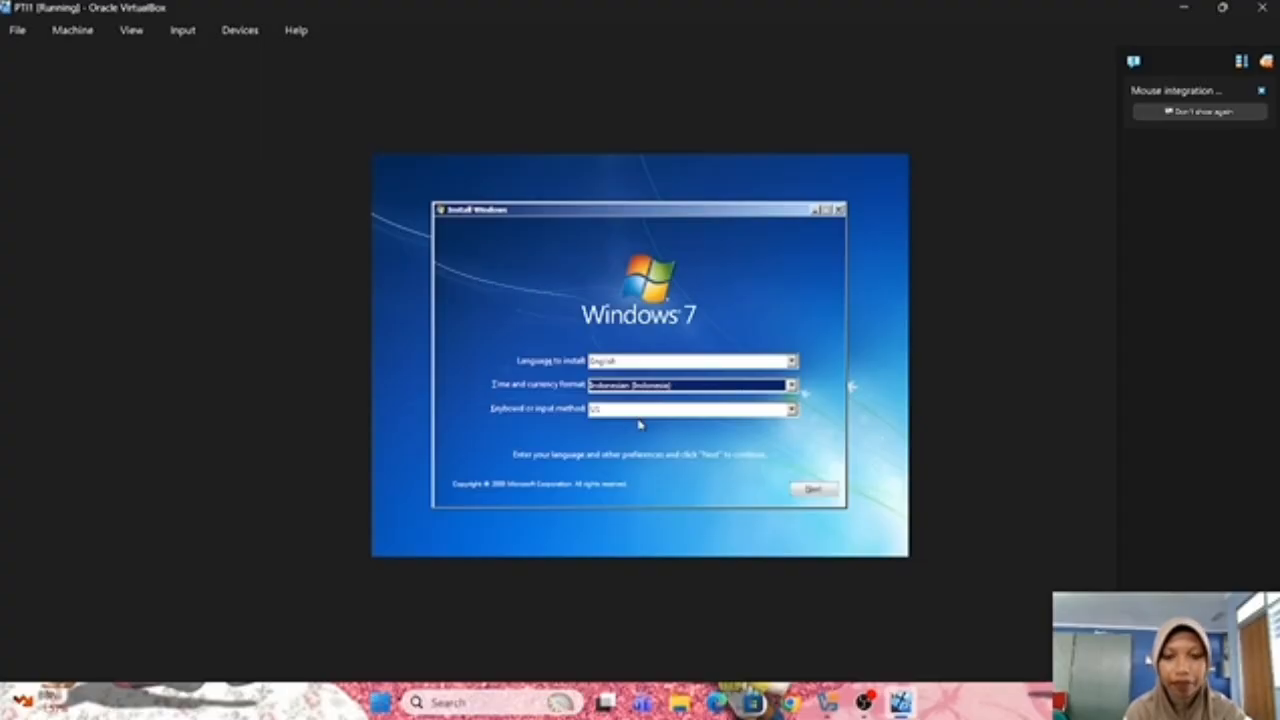
pyautogui.click(644, 412)
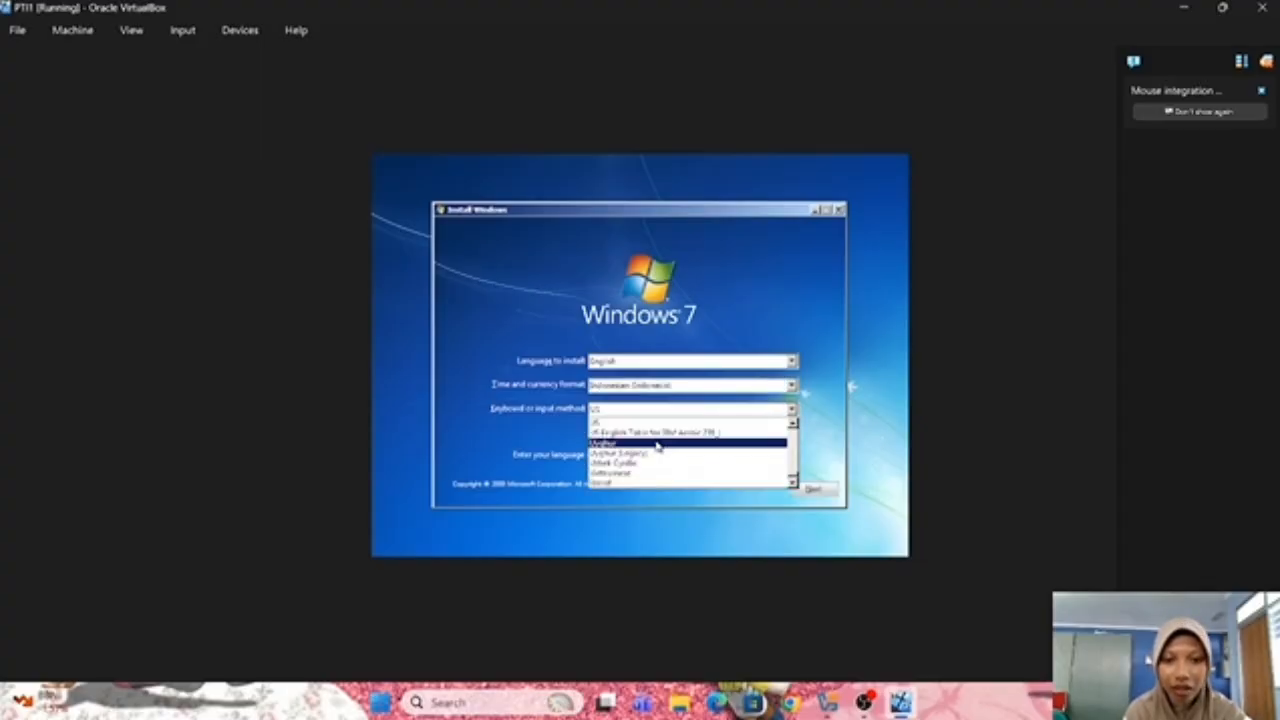
pyautogui.click(660, 426)
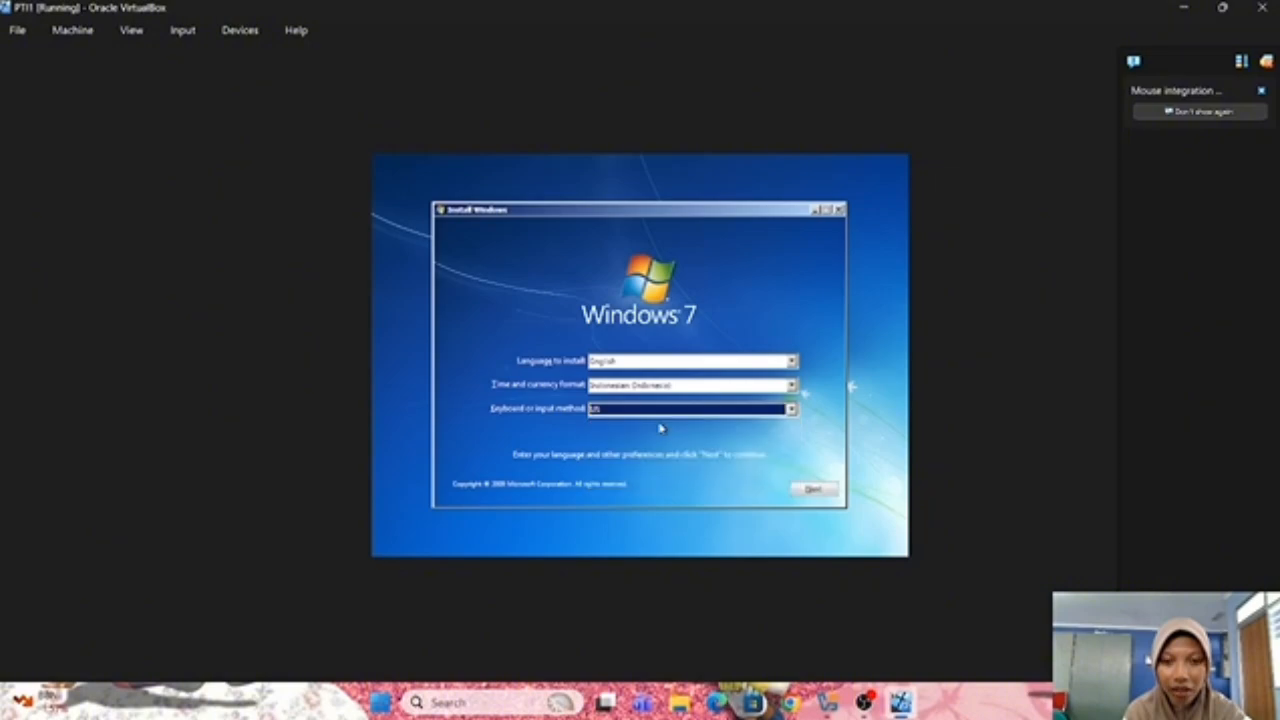
pyautogui.click(805, 494)
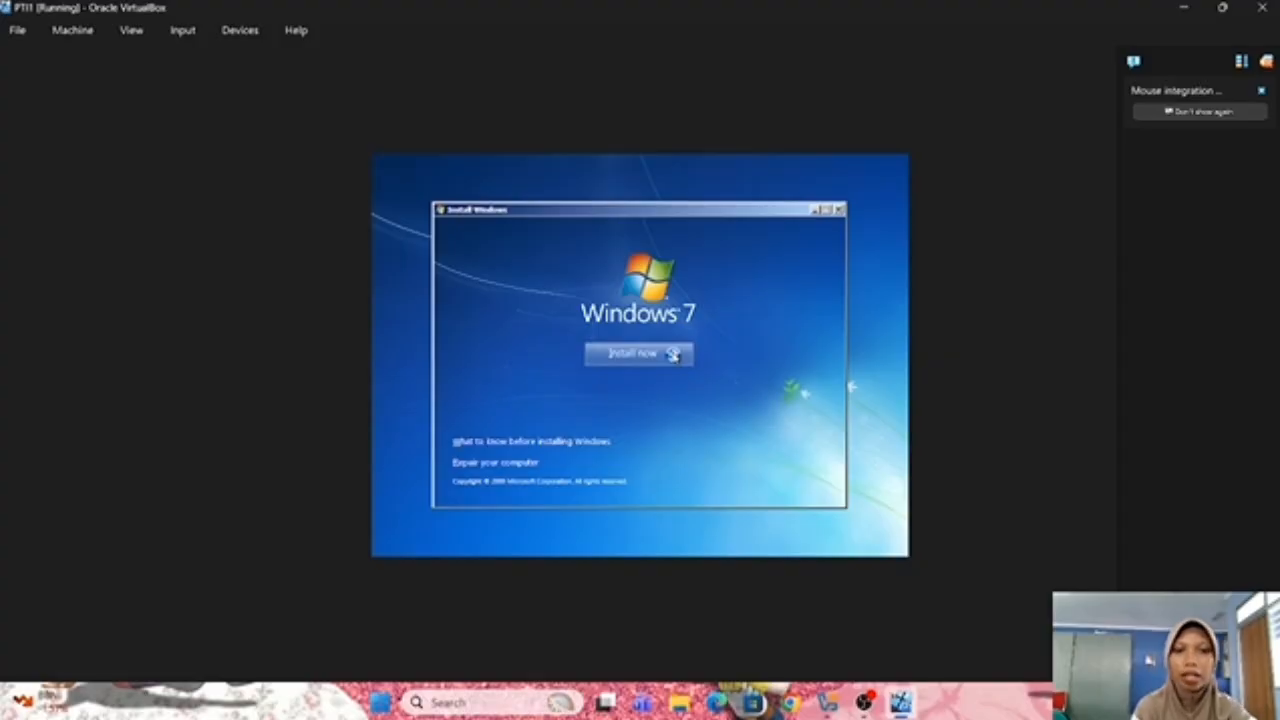
# Begin the Windows 7 installation with Install now
pyautogui.click(673, 354)
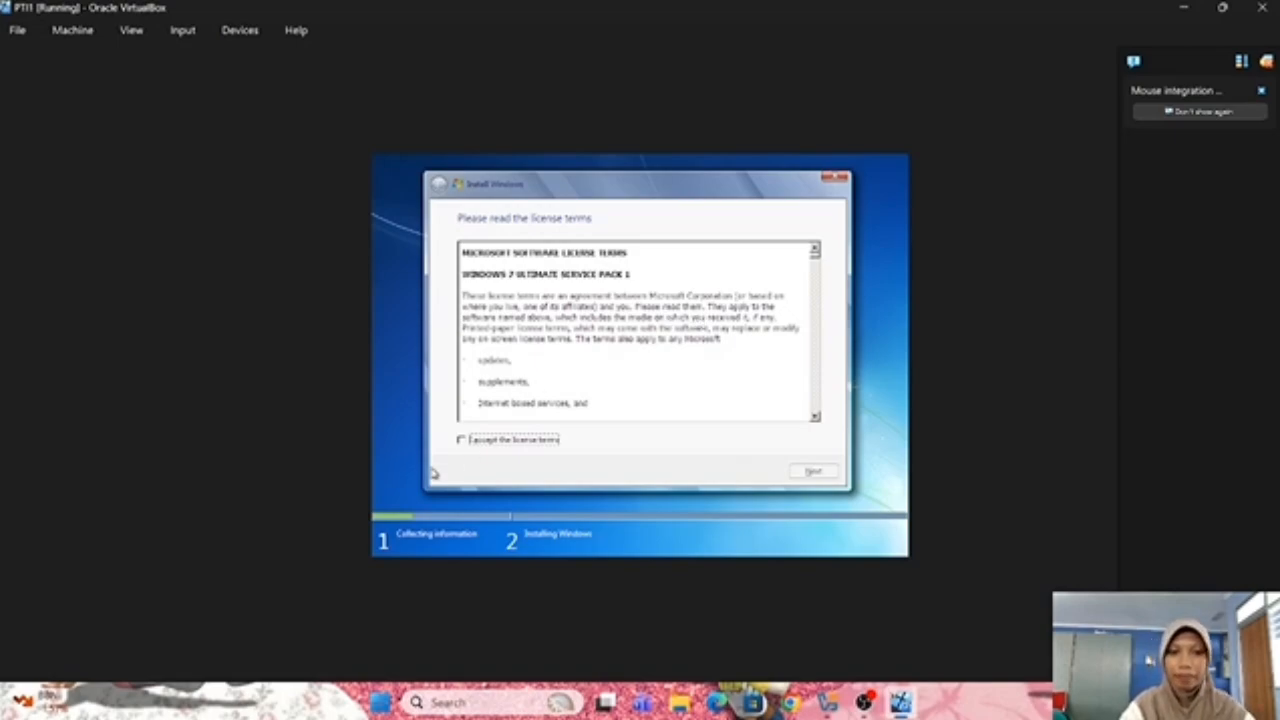
# Accept the Windows 7 Ultimate SP1 license terms and continue to the installation type
pyautogui.click(465, 441)
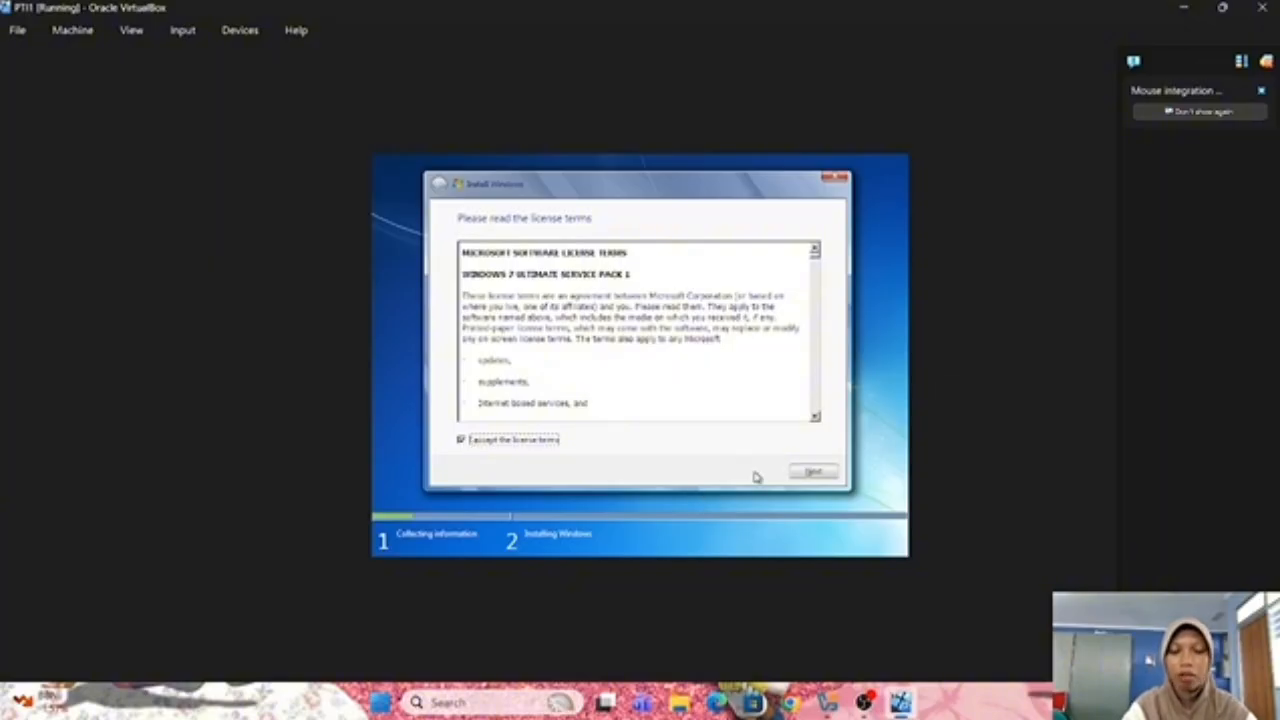
pyautogui.click(828, 476)
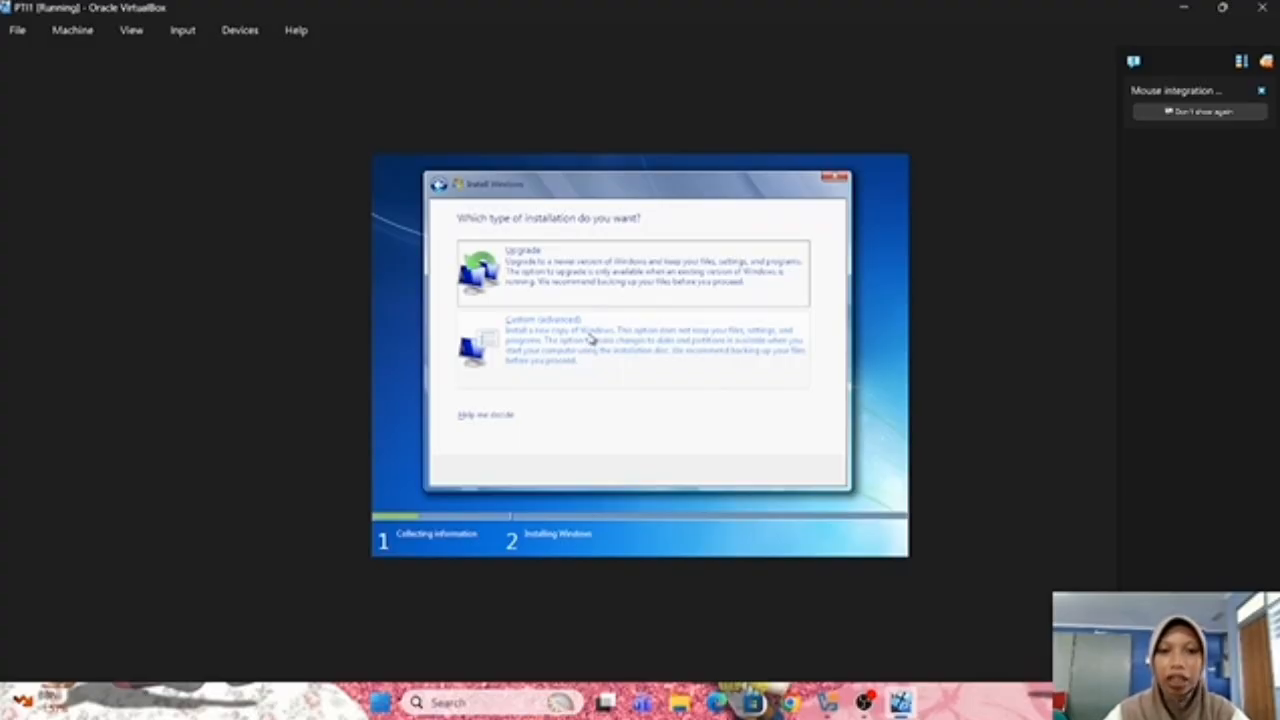
# Choose the Custom (advanced) install type to reach the disk selection page
pyautogui.click(590, 338)
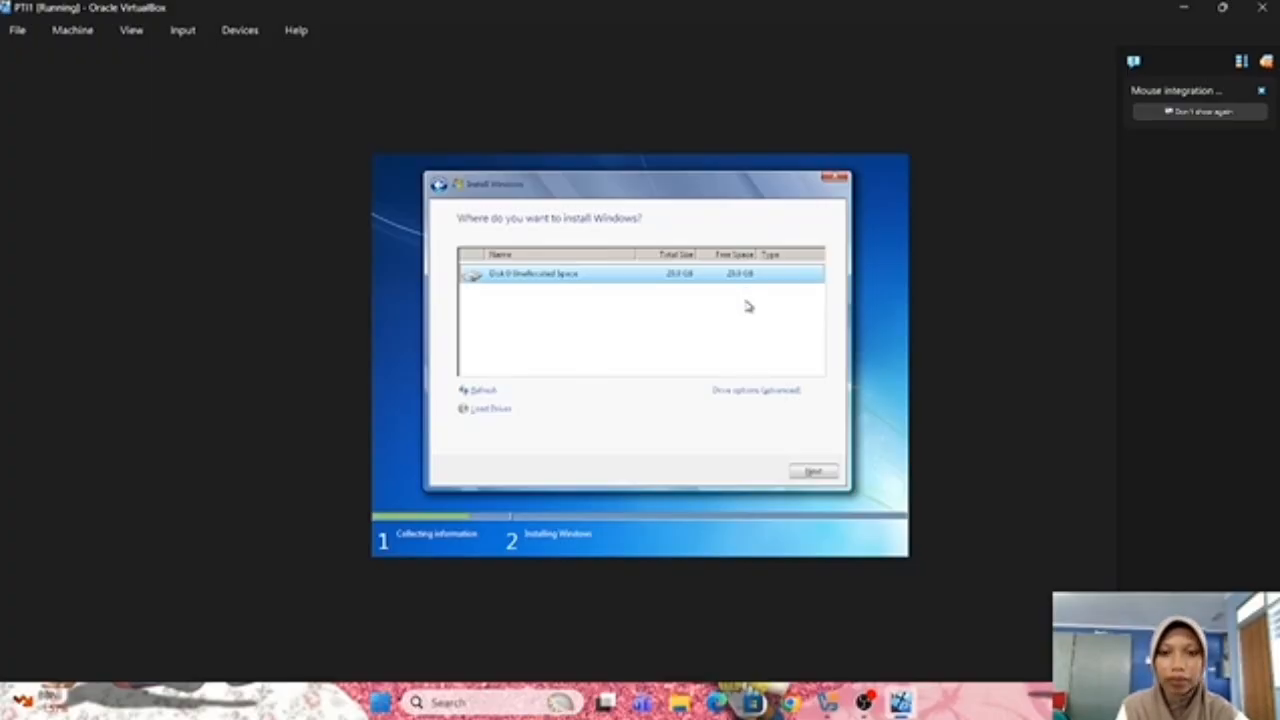
# Install Windows 7 onto Disk 0 Unallocated Space (20.0 GB) and let setup finish
pyautogui.click(816, 474)
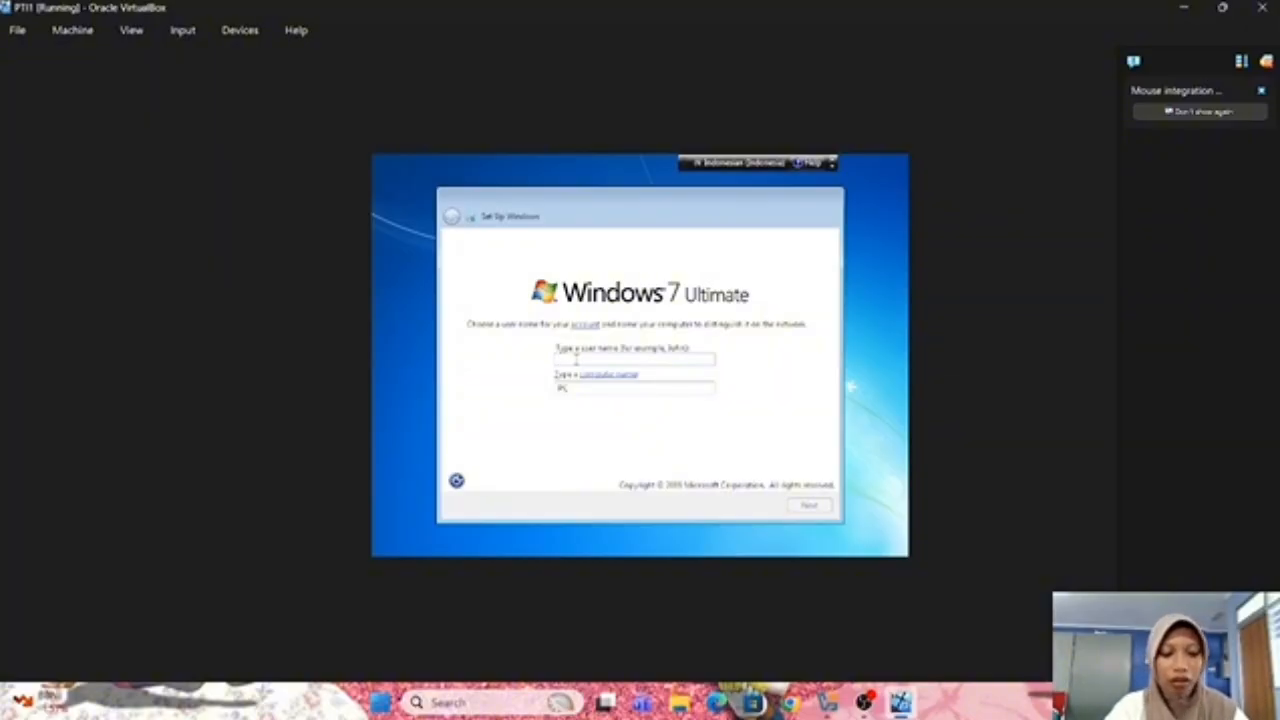
# Enter the account user name so the computer name updates to match with -PC
pyautogui.write('PC')
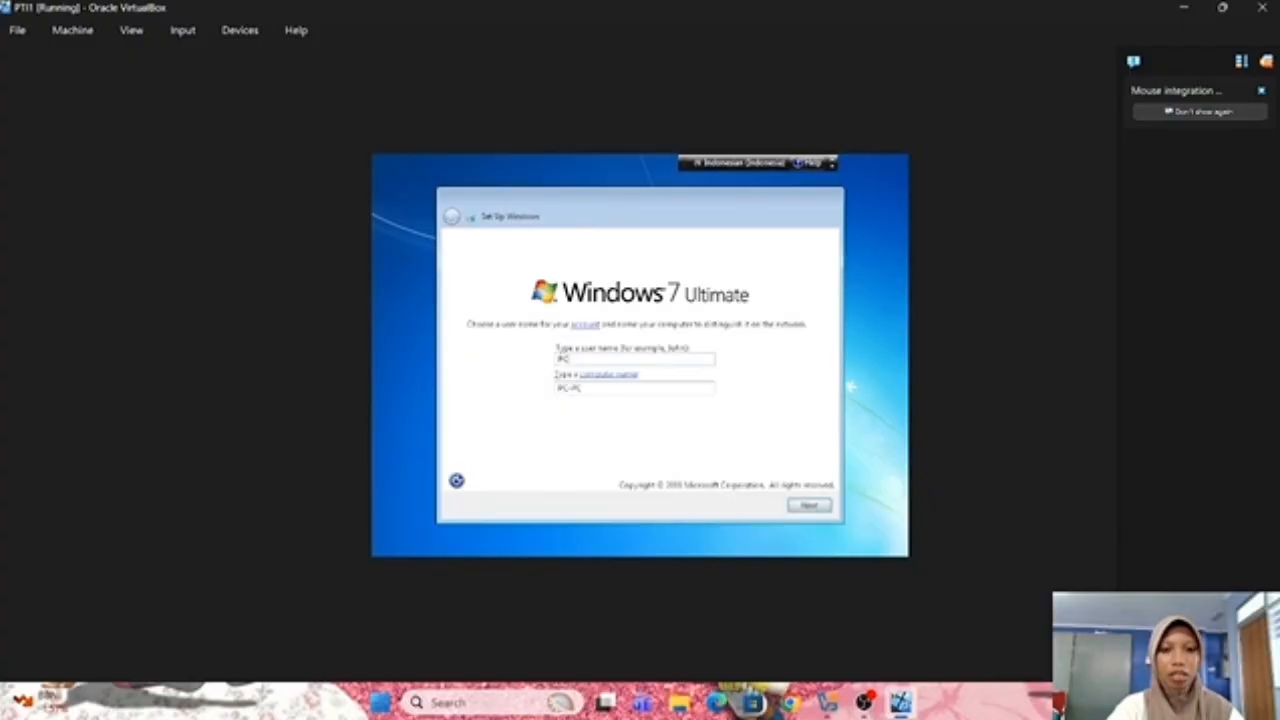
pyautogui.write('DMBN')
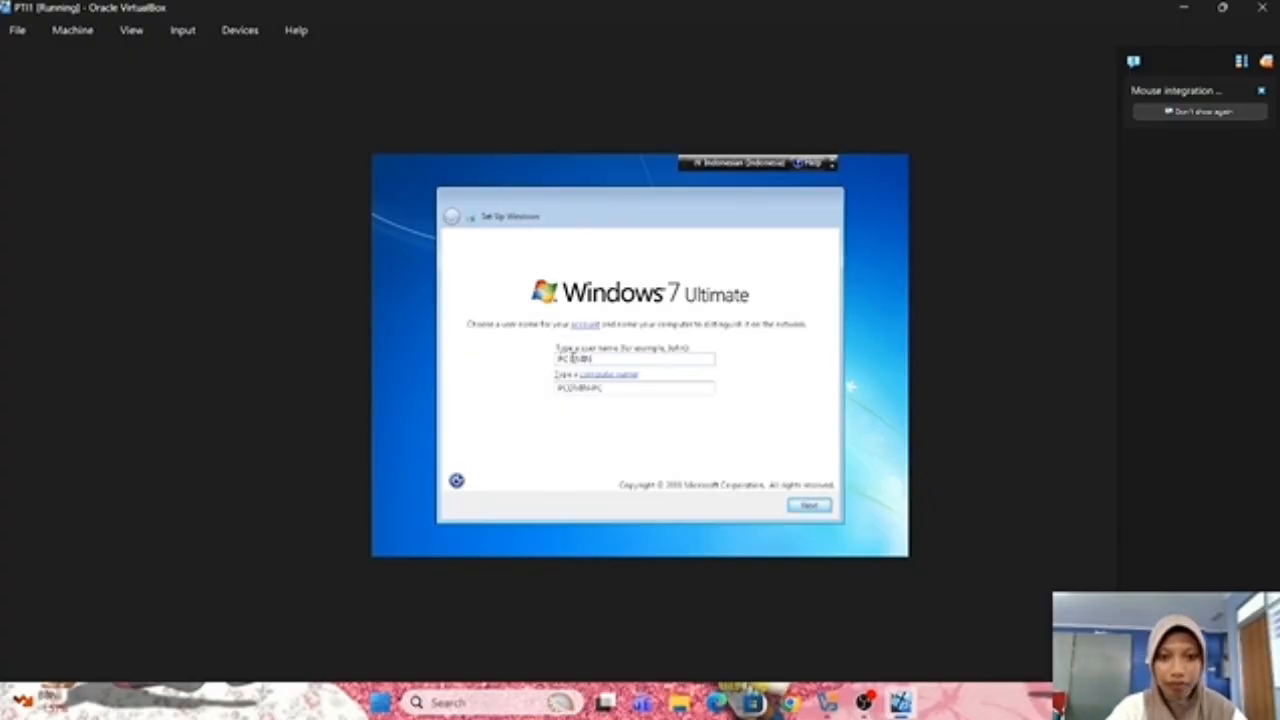
pyautogui.write('A')
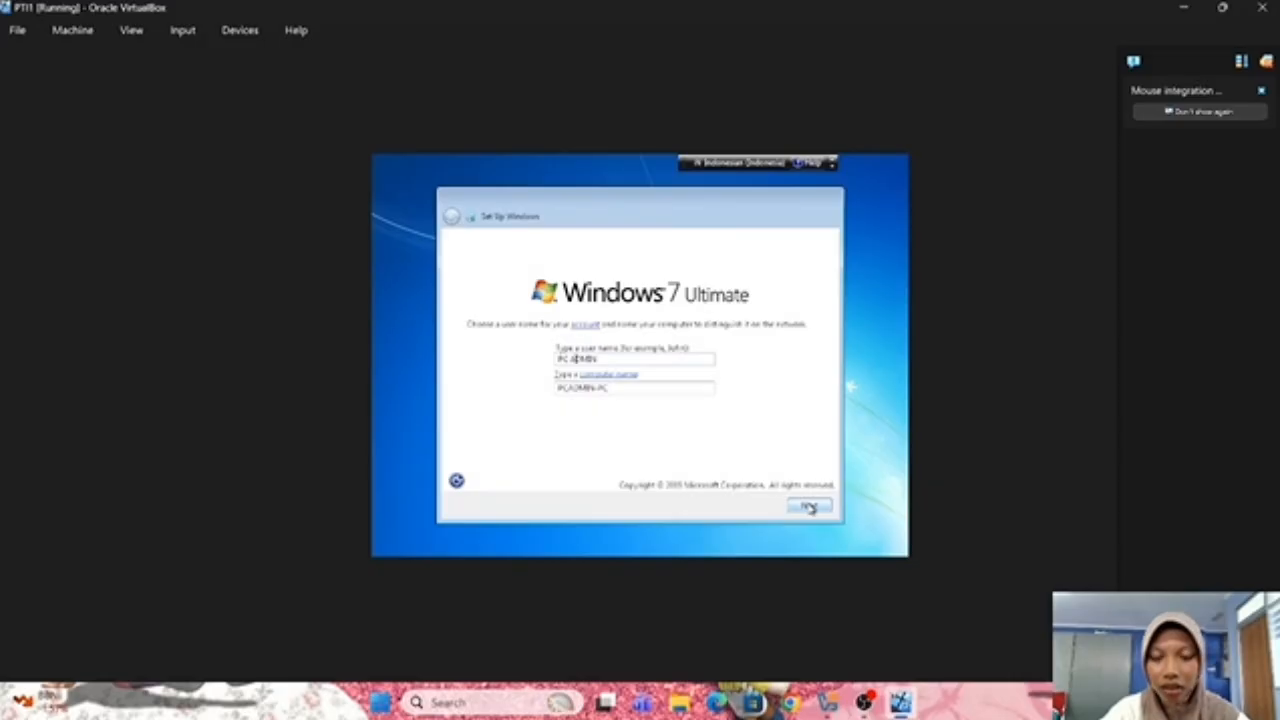
# Accept the user and computer names, turn off Caps Lock, and enter the account password
pyautogui.click(810, 508)
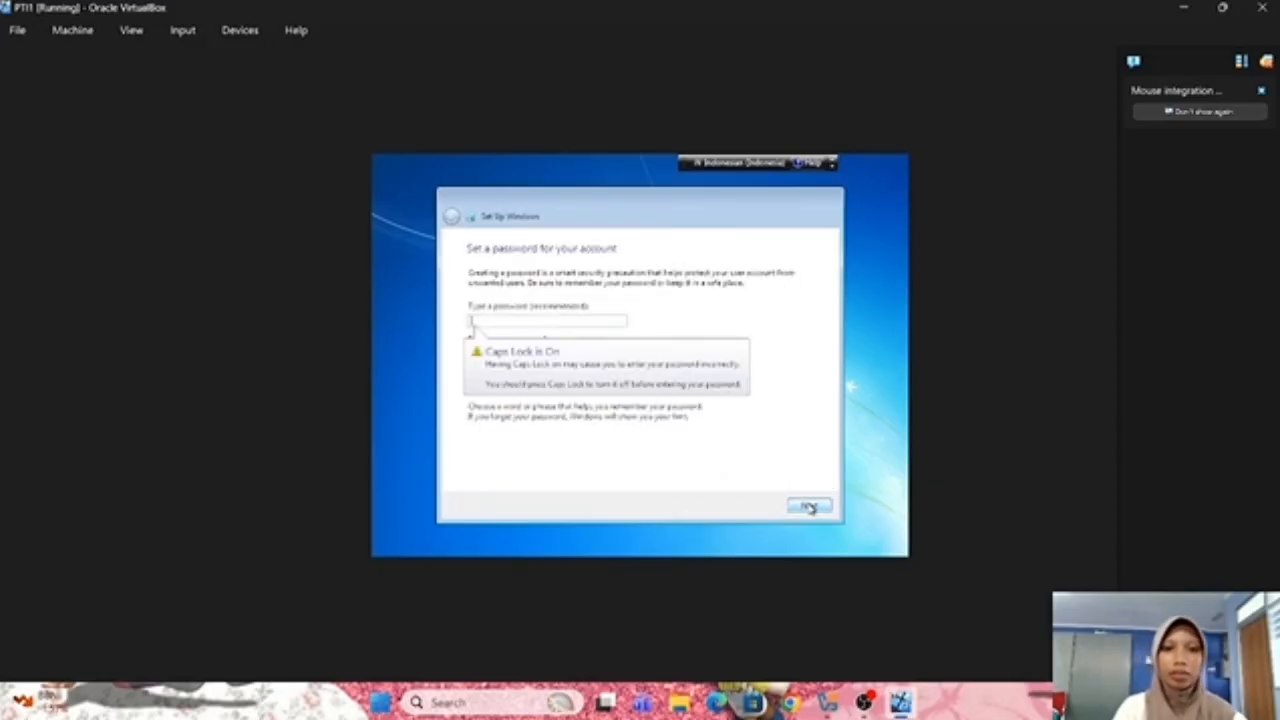
pyautogui.press('capslock')
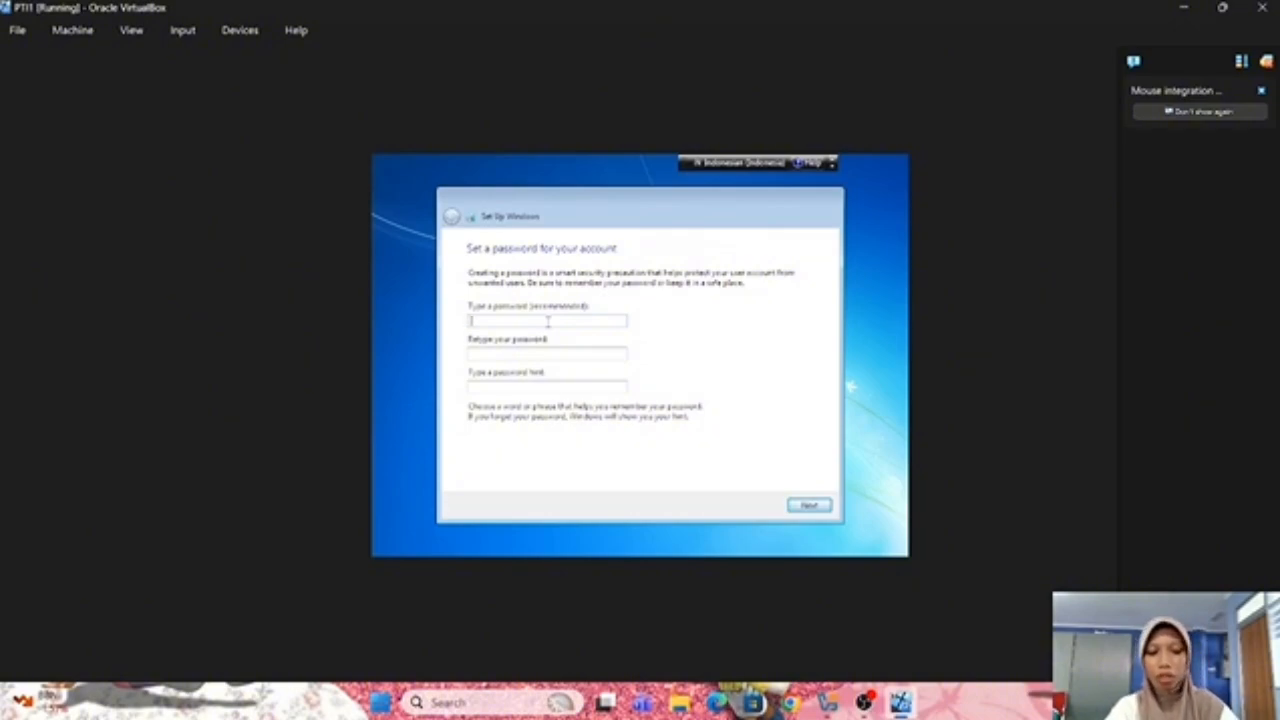
pyautogui.write('123')
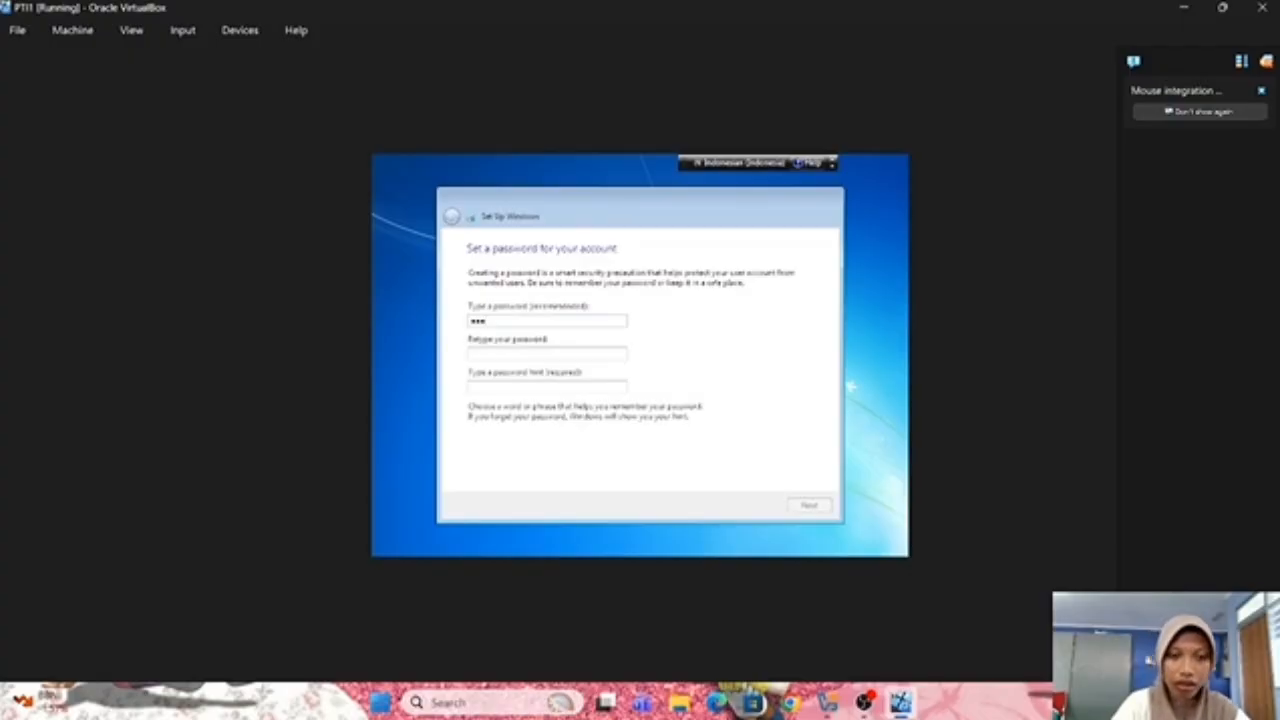
pyautogui.click(508, 355)
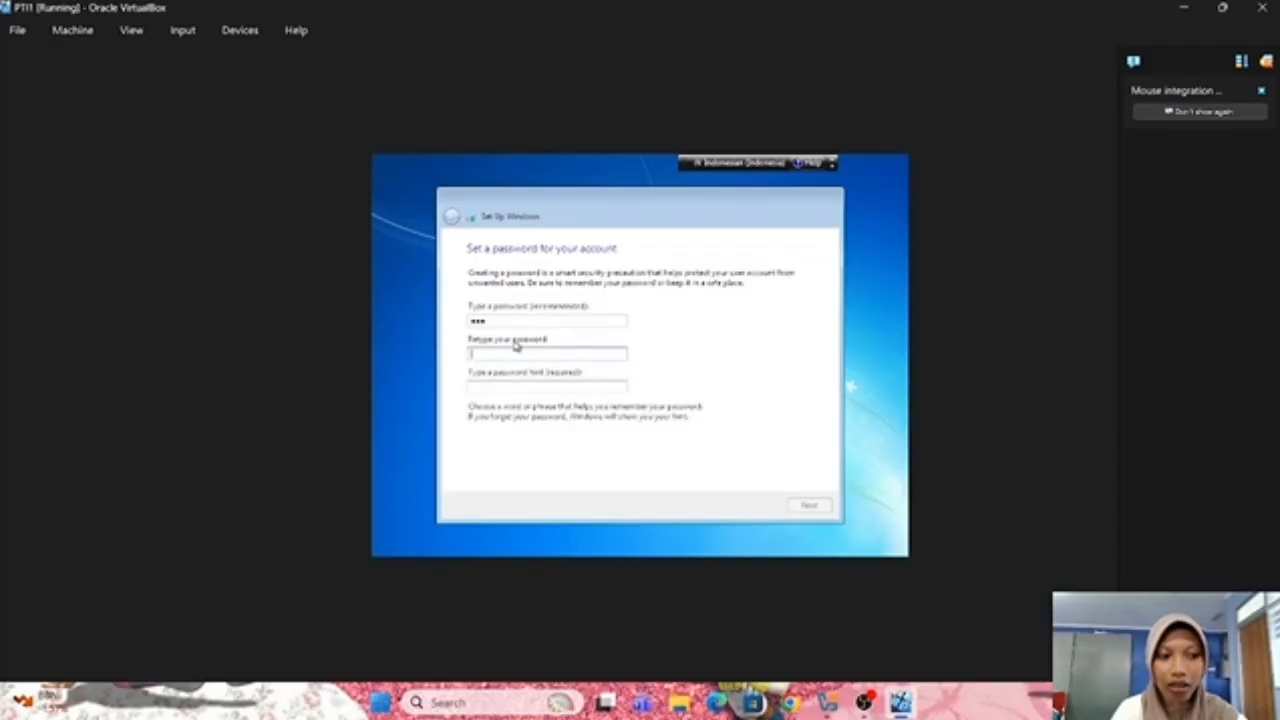
# Retype the same account password in the confirmation field
pyautogui.write('***')
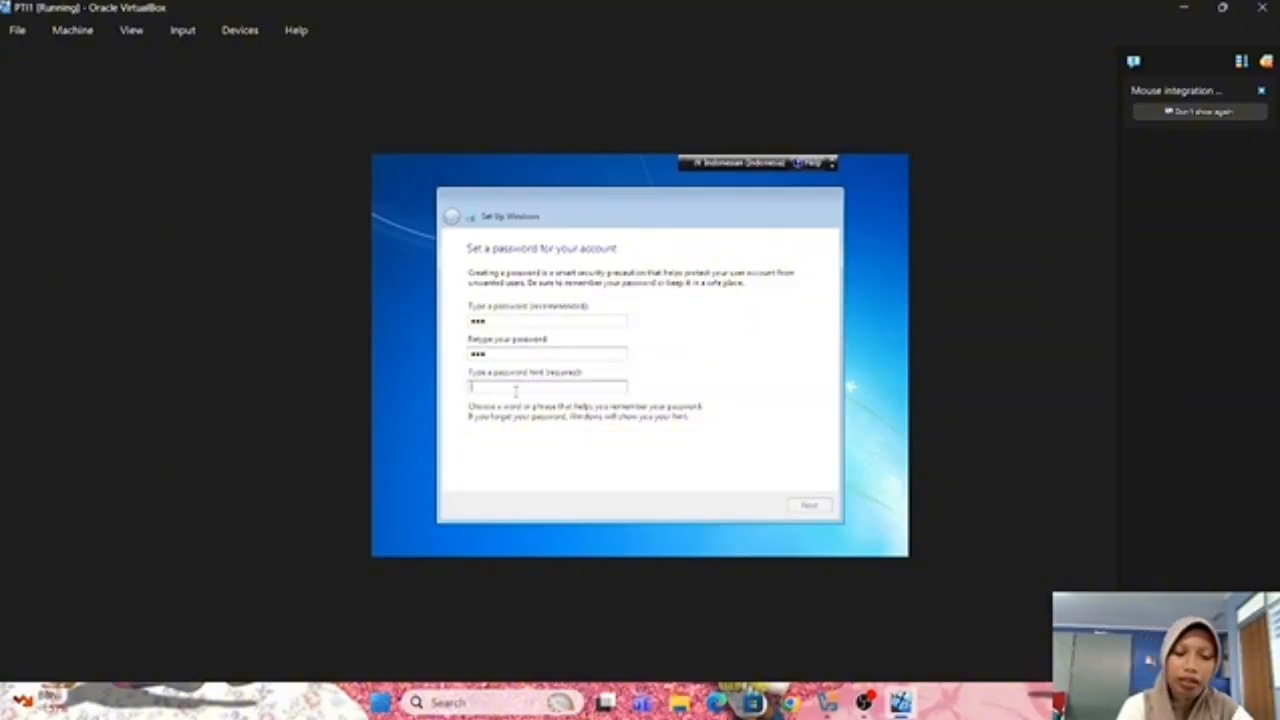
# Type a short password hint in the hint field, correcting its wording
pyautogui.click(515, 391)
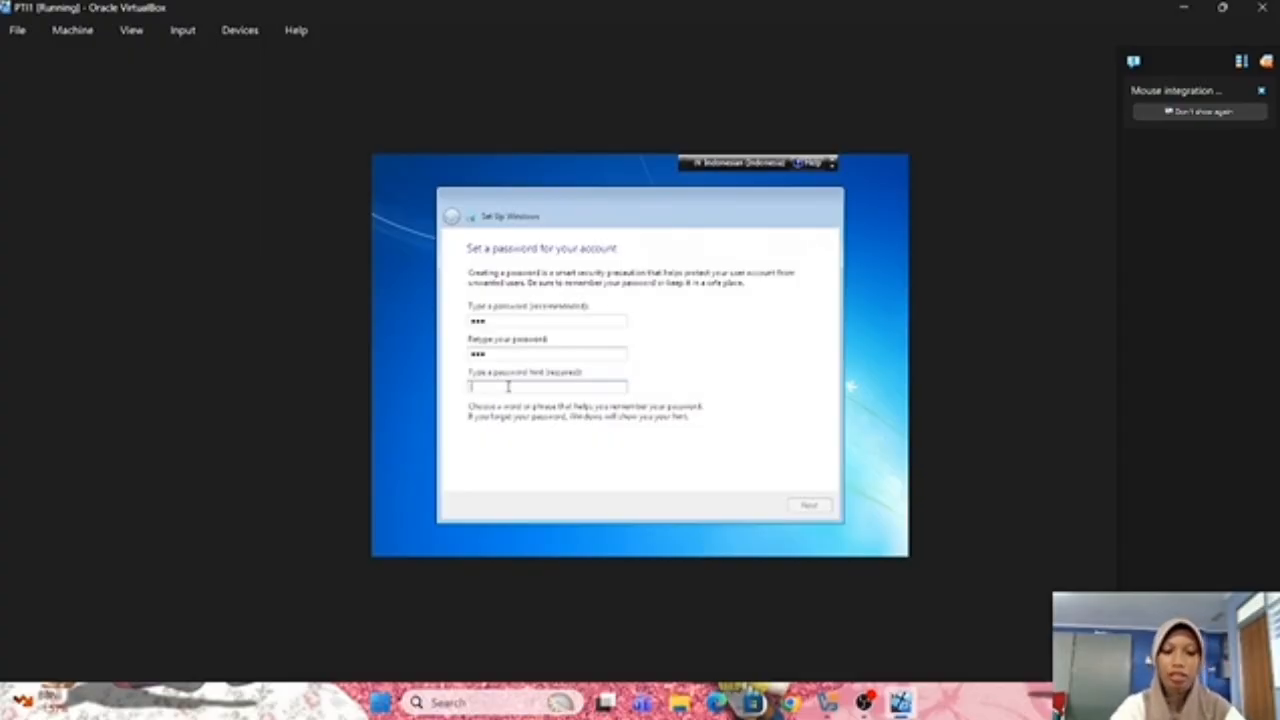
pyautogui.write('nama')
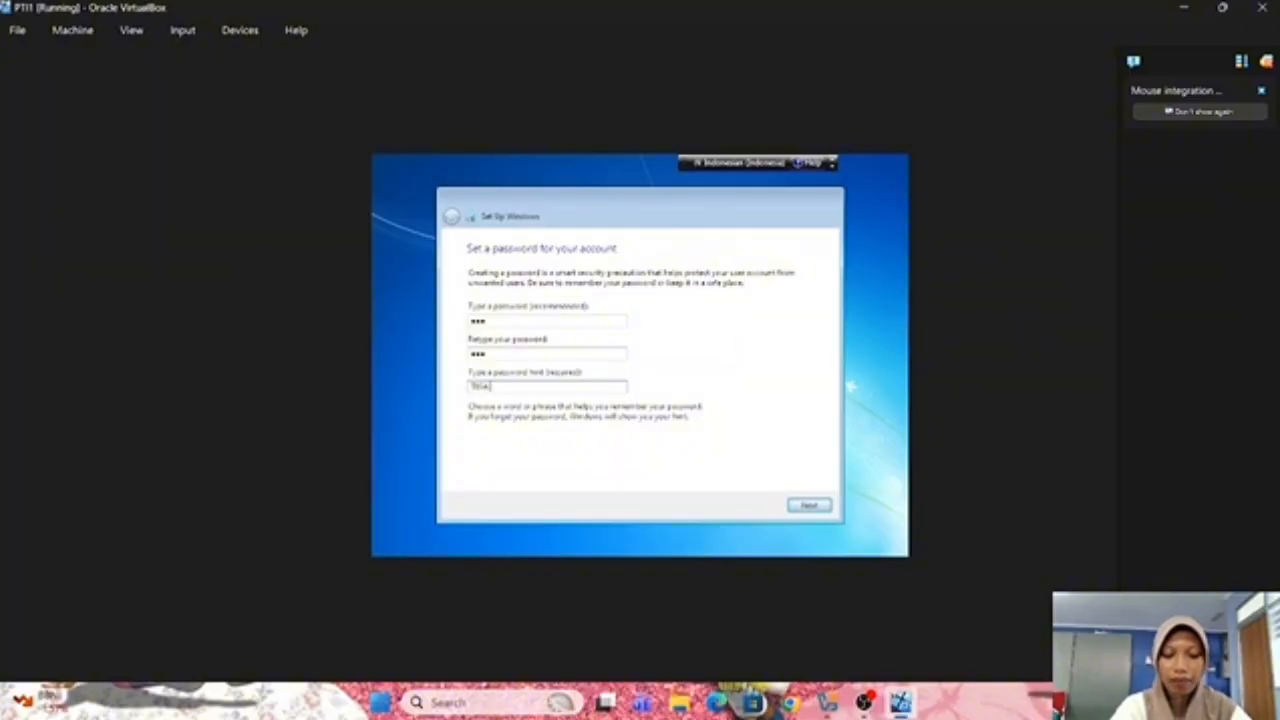
pyautogui.press('BackSpace')
pyautogui.press('BackSpace')
pyautogui.press('BackSpace')
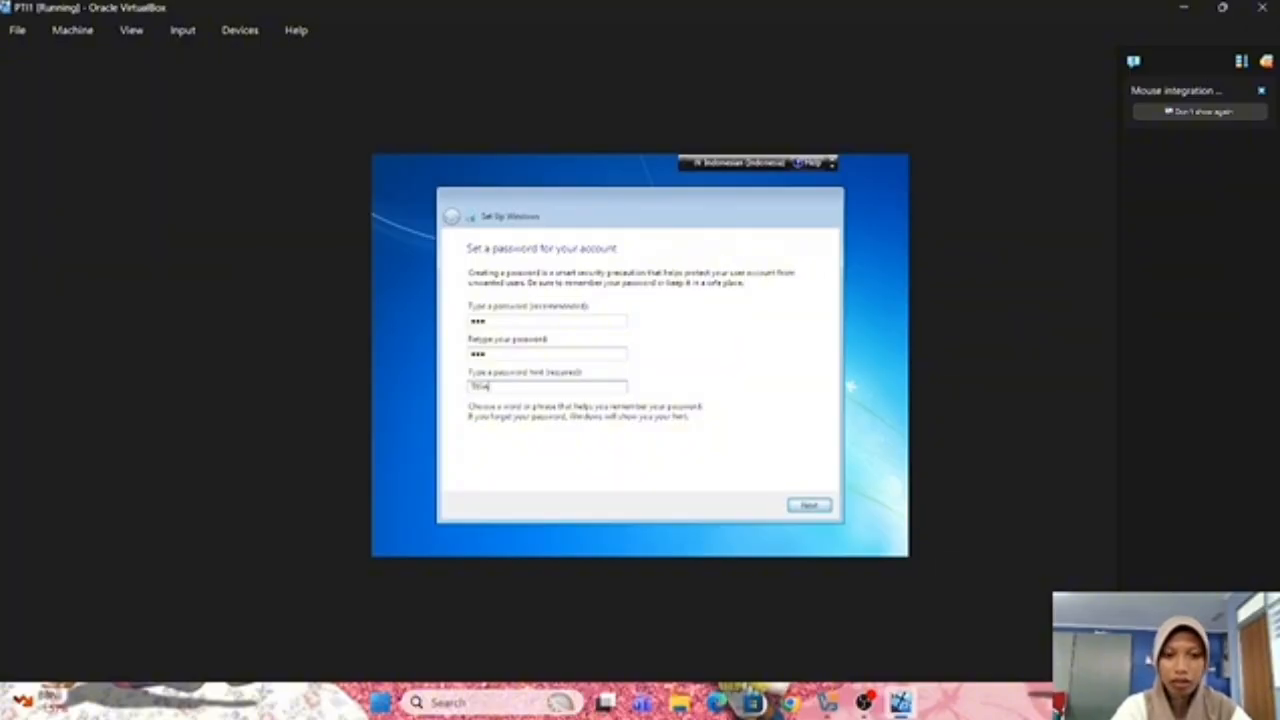
pyautogui.press('BackSpace')
pyautogui.write('tes')
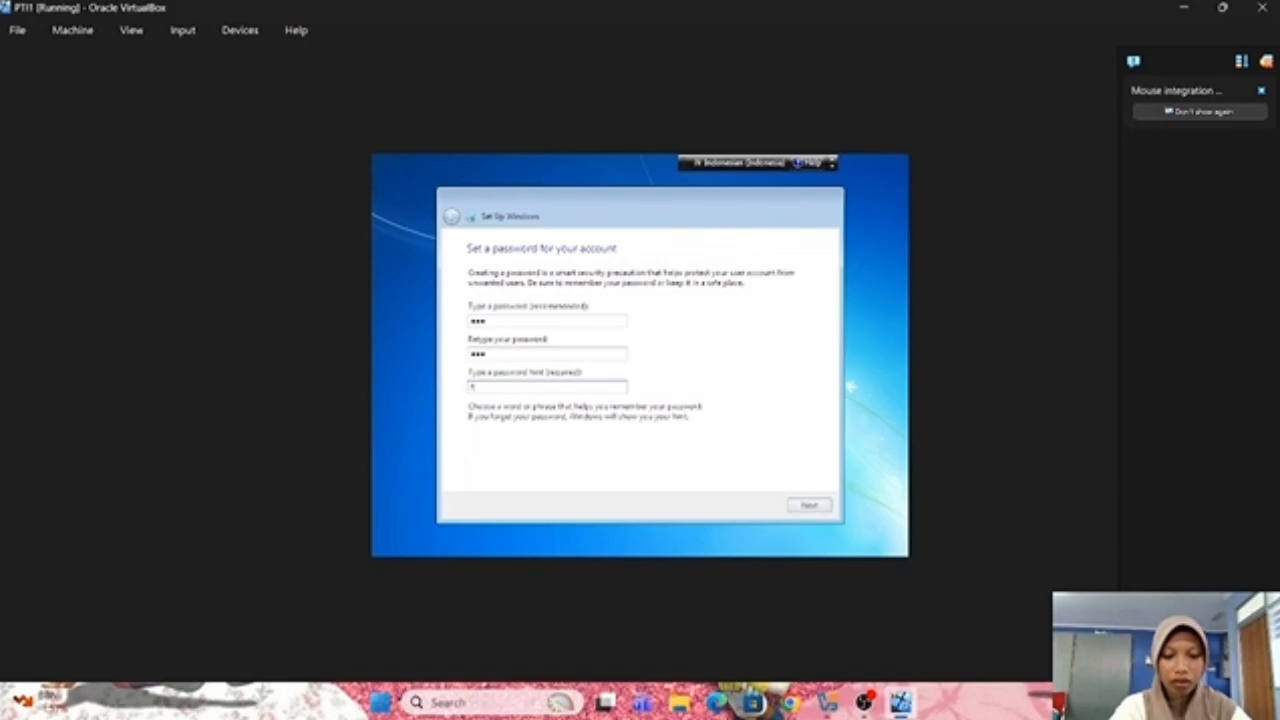
pyautogui.write('ting')
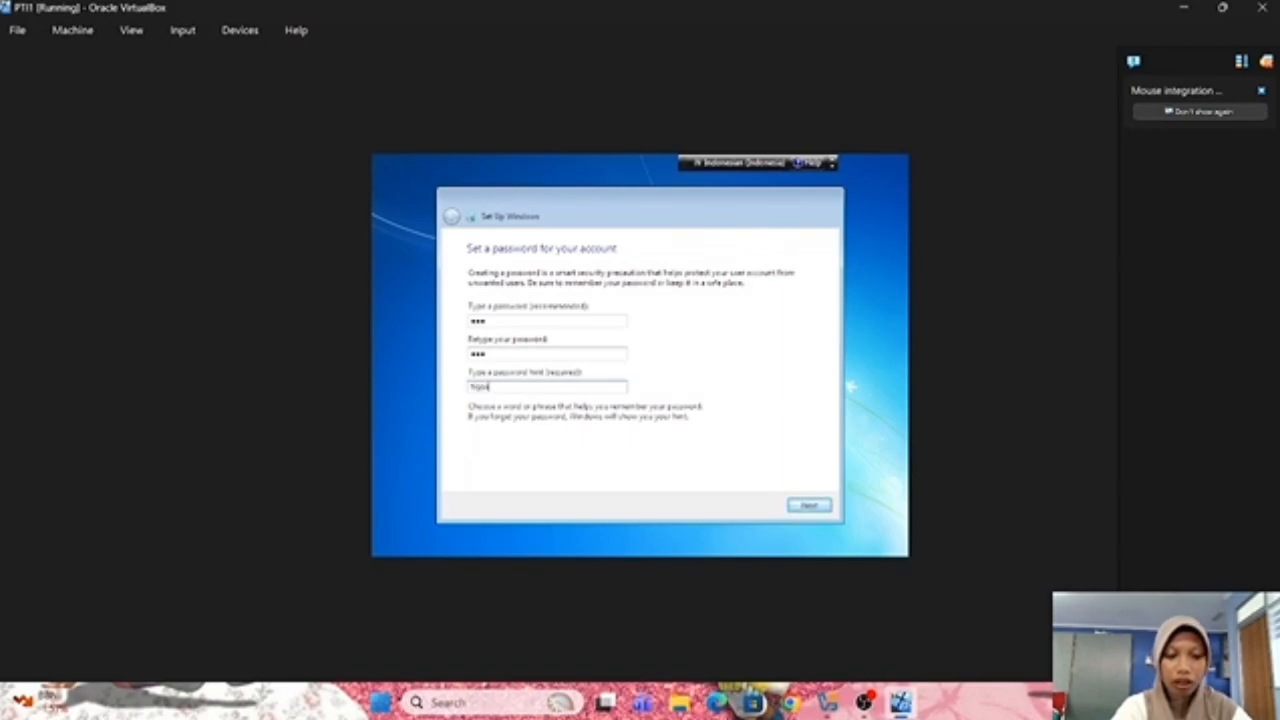
pyautogui.write('s')
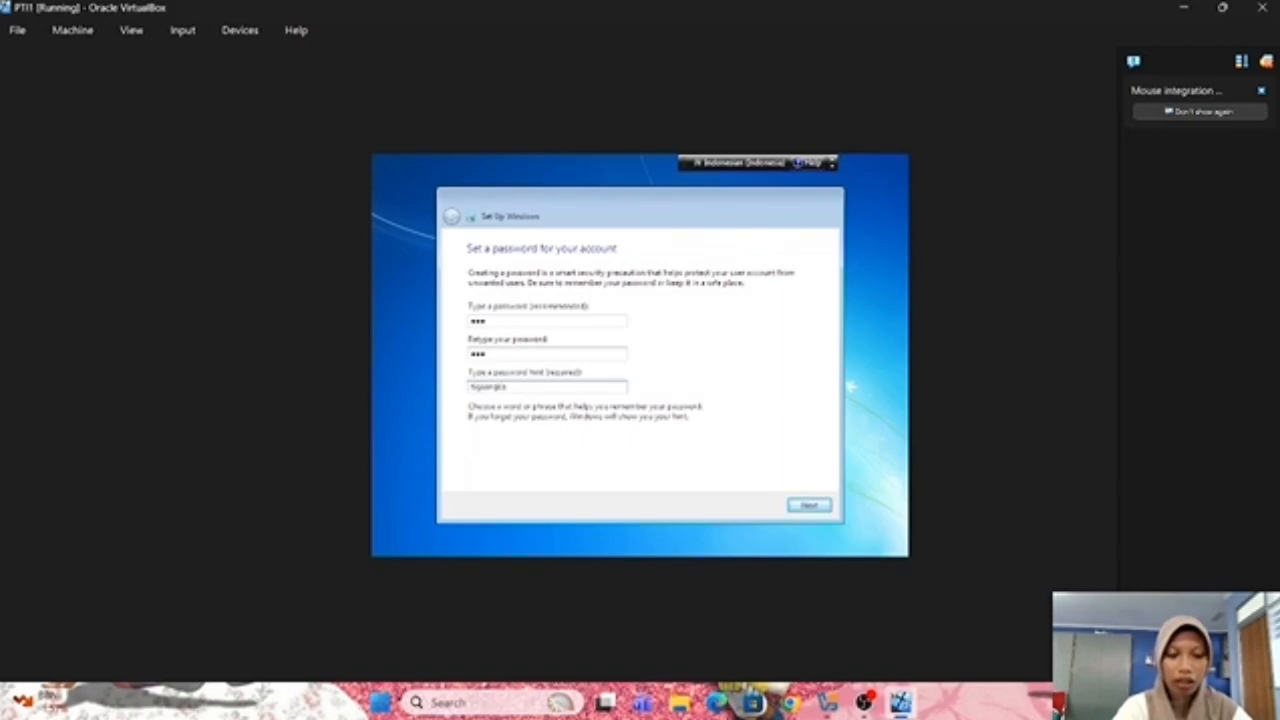
pyautogui.write('ertama')
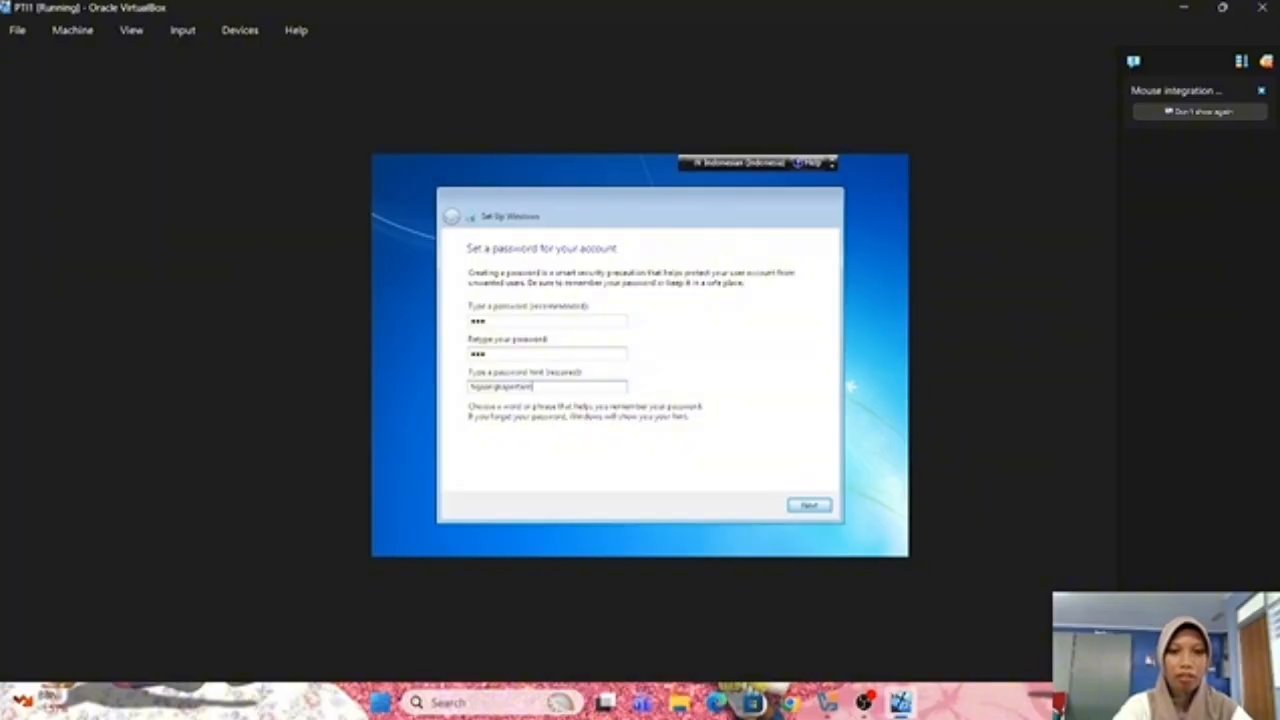
pyautogui.press('Left')
pyautogui.press('Left')
pyautogui.press('Left')
pyautogui.press('Left')
pyautogui.press('Left')
pyautogui.press('Left')
pyautogui.press('Left')
pyautogui.press('Left')
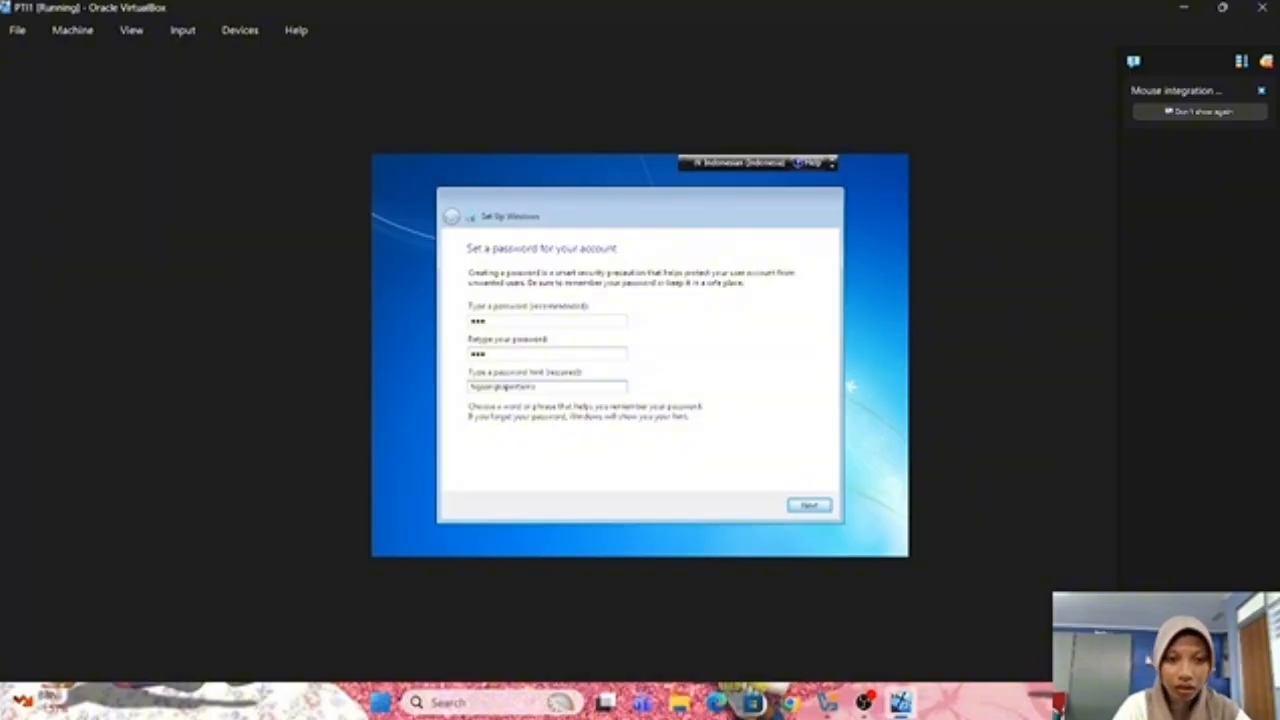
pyautogui.press('Left')
pyautogui.press('Left')
pyautogui.press('Left')
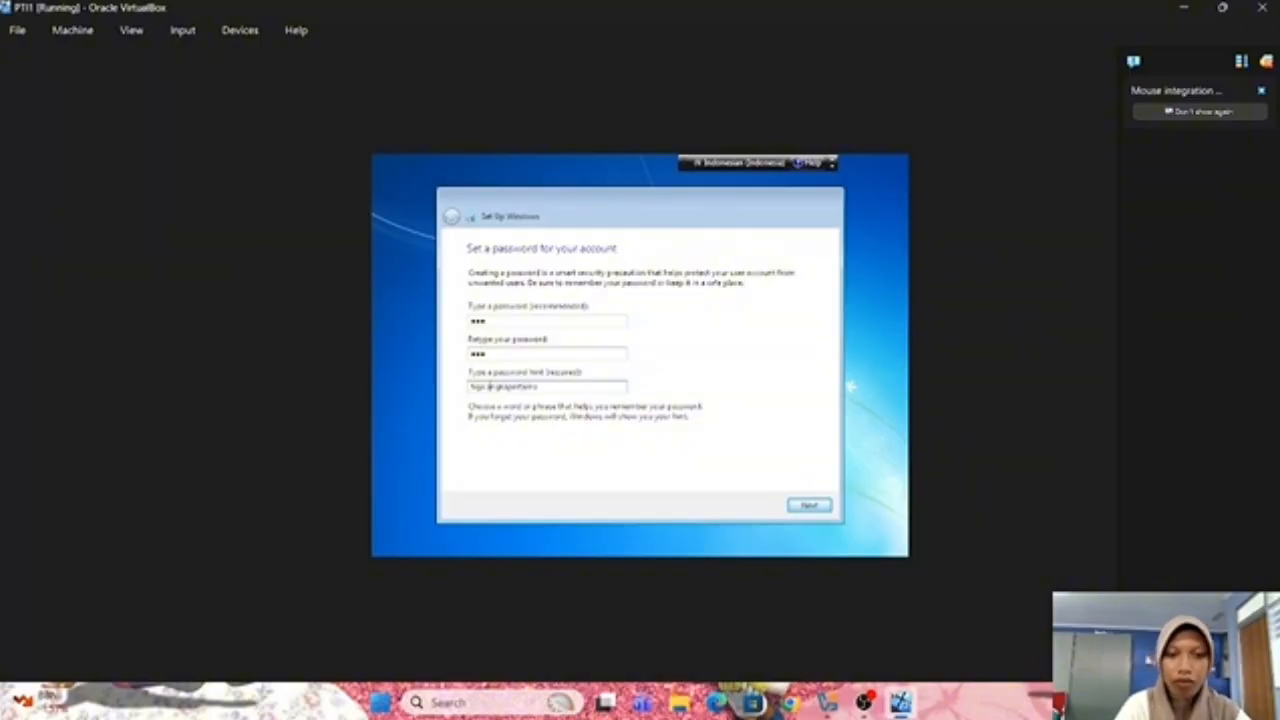
pyautogui.write('angka')
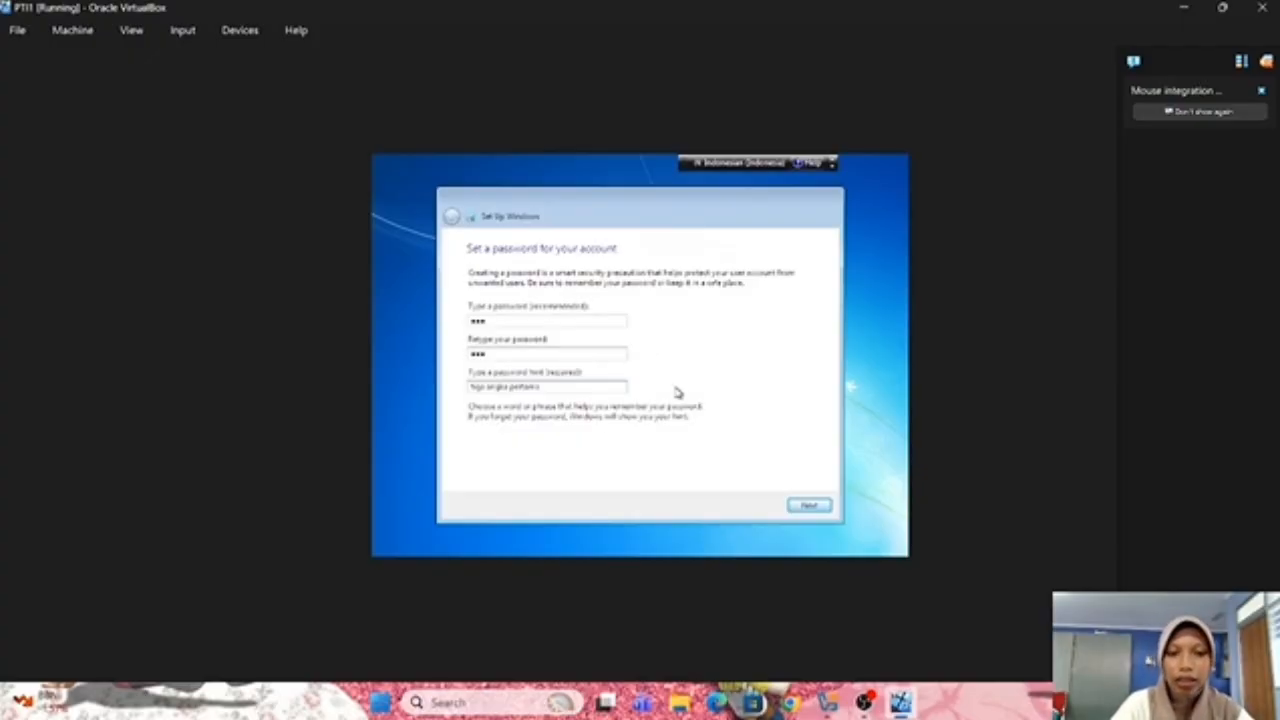
# Submit the password page and skip entering a Windows product key
pyautogui.click(806, 507)
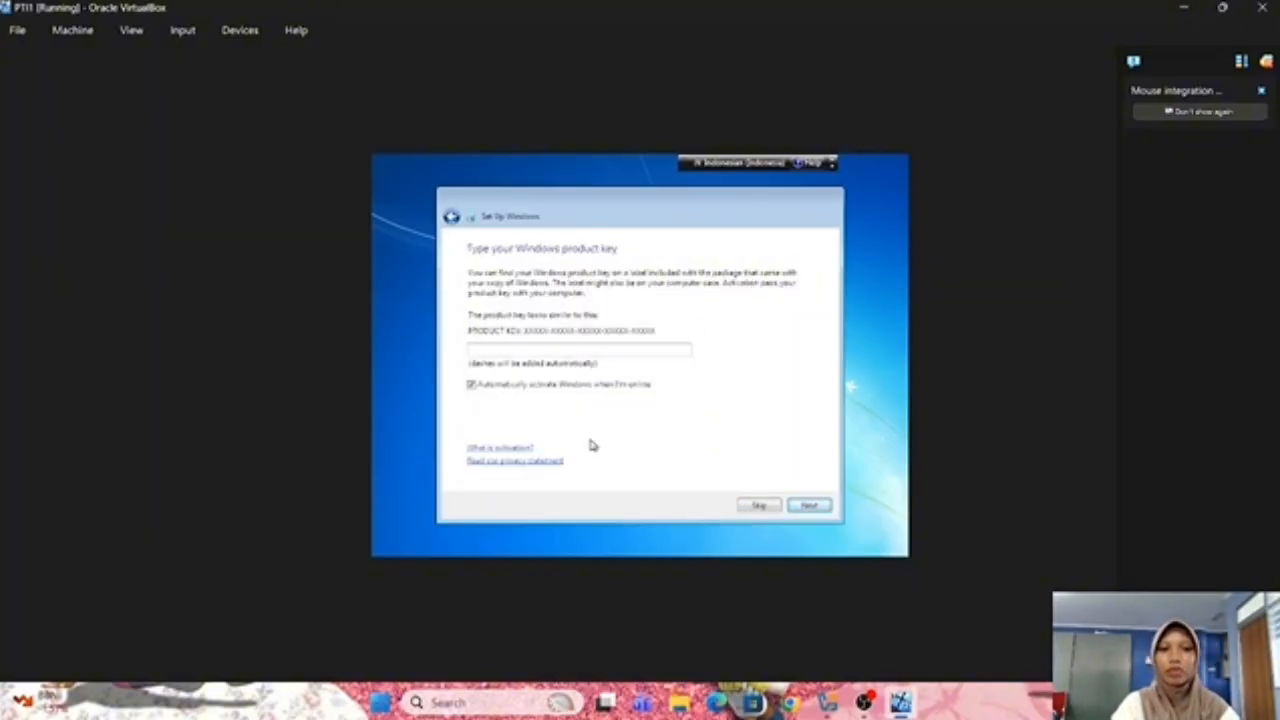
pyautogui.click(758, 507)
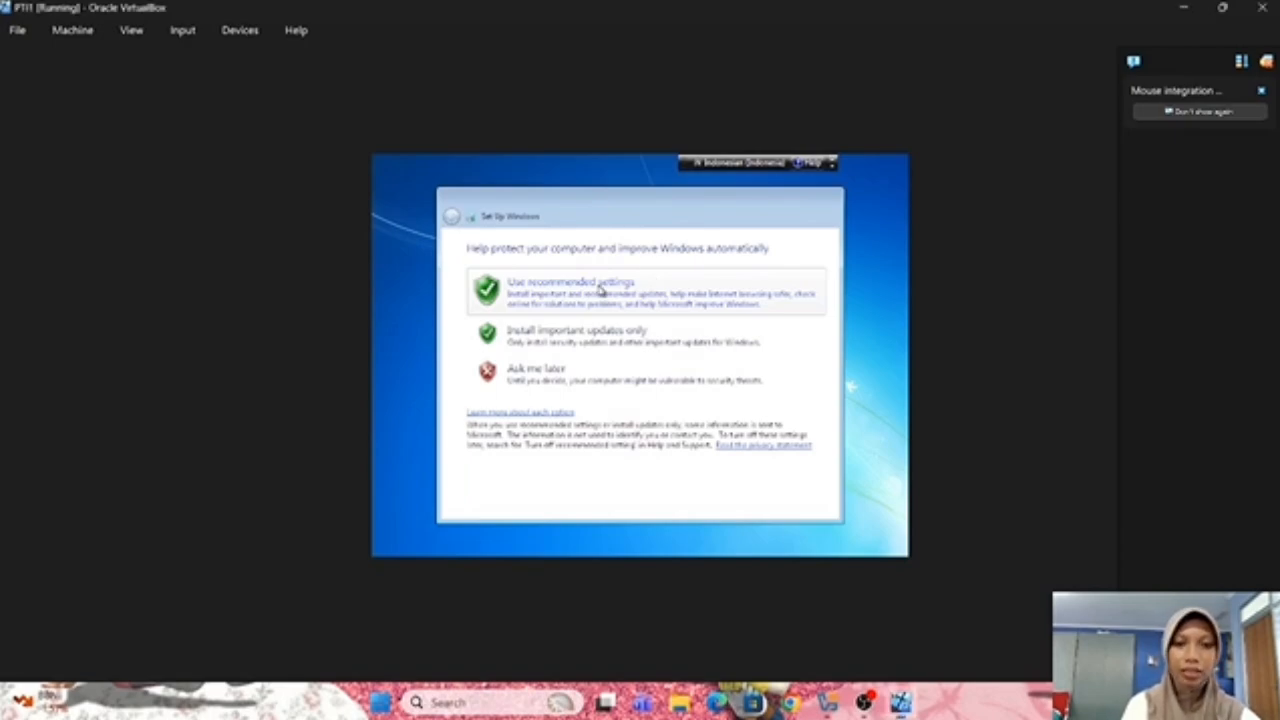
# Use recommended protection settings and set the time zone to (UTC+07:00) Bangkok, Hanoi, Jakarta
pyautogui.click(600, 290)
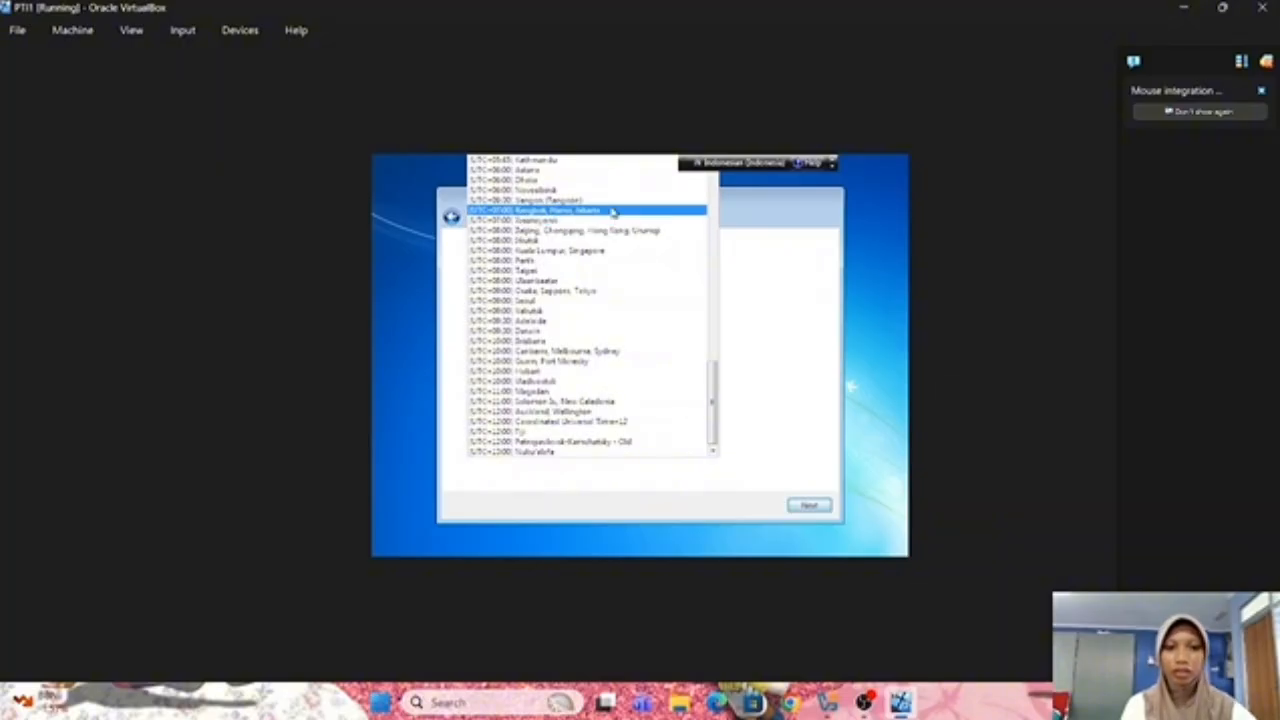
pyautogui.scroll(8, 627, 309)
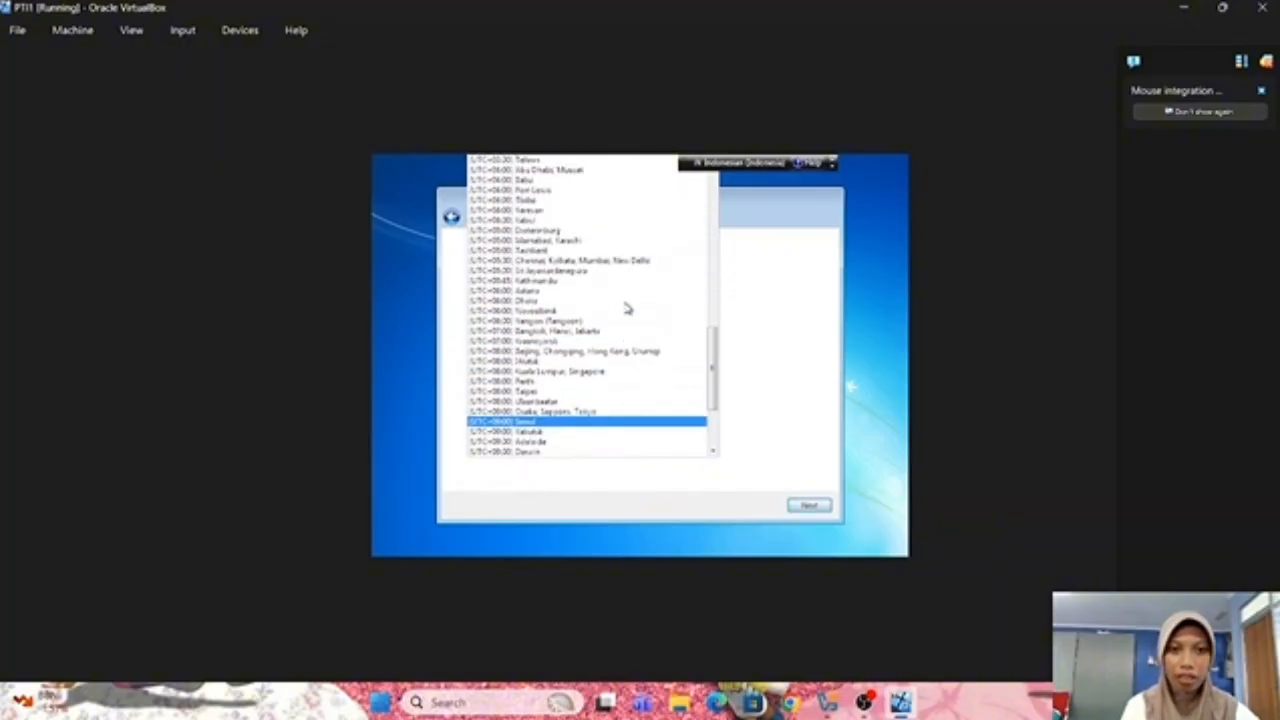
pyautogui.scroll(5, 627, 309)
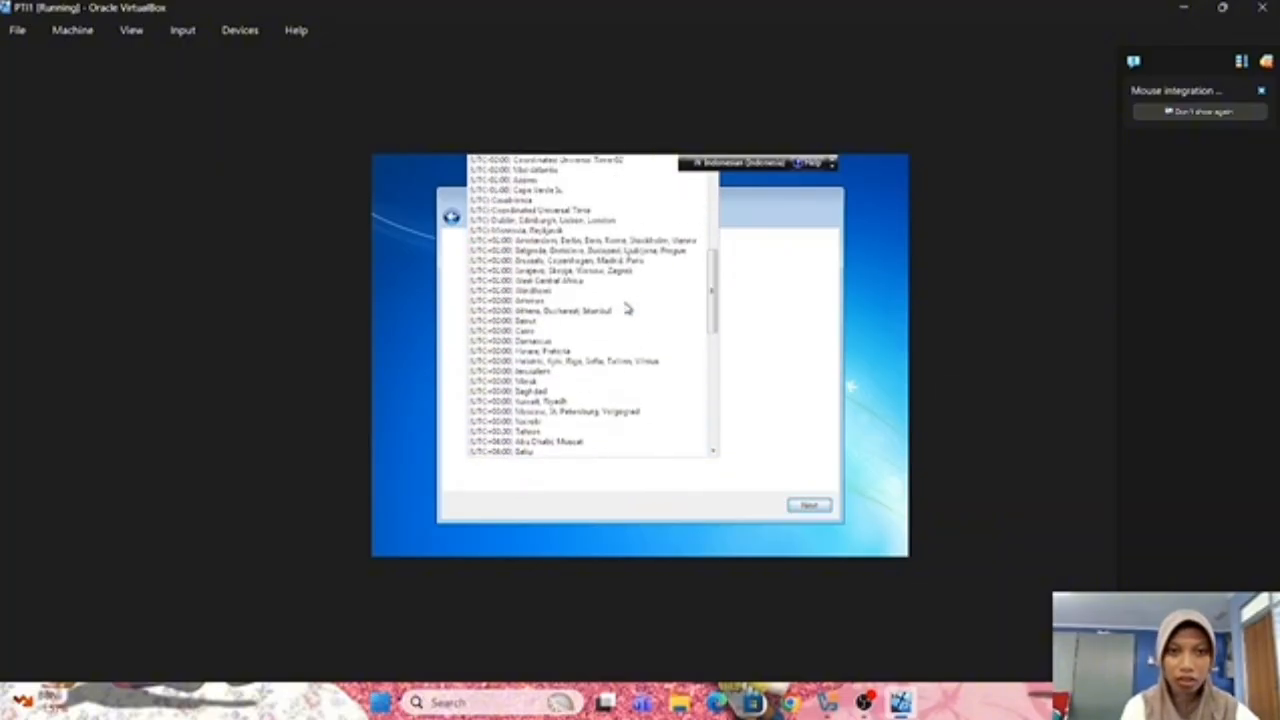
pyautogui.scroll(-9, 627, 309)
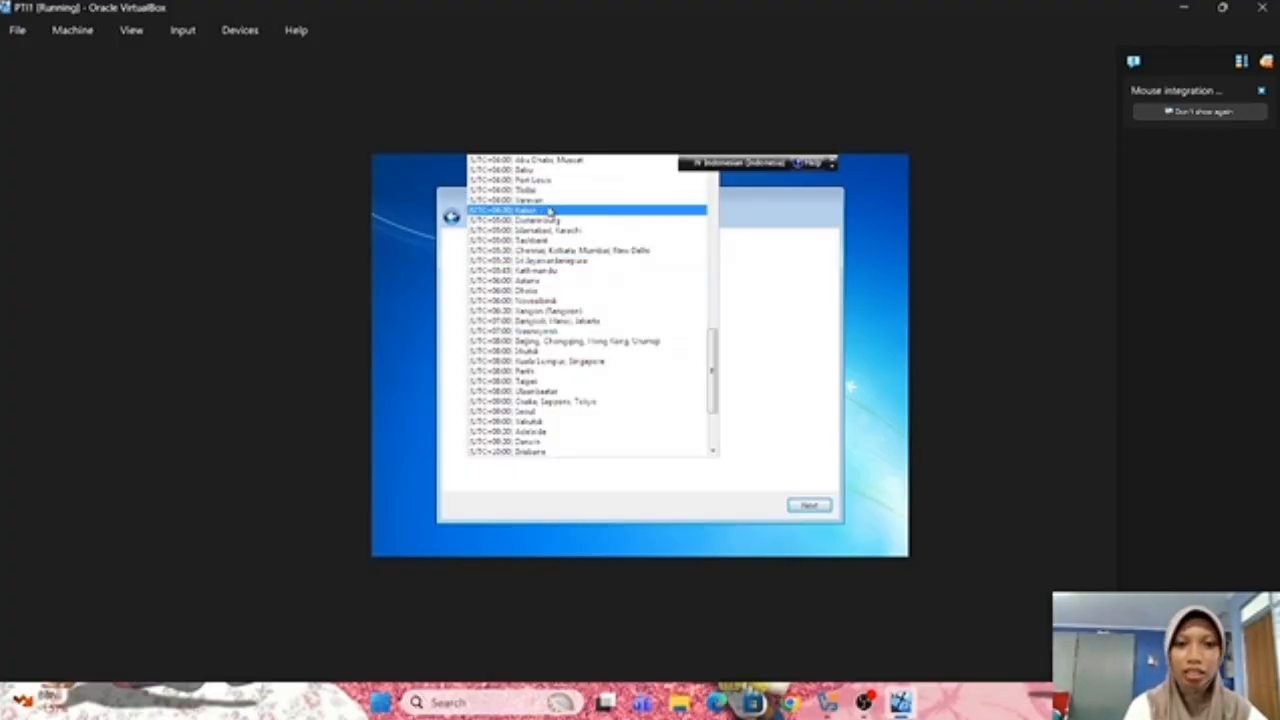
pyautogui.scroll(1, 560, 252)
pyautogui.scroll(-1, 560, 252)
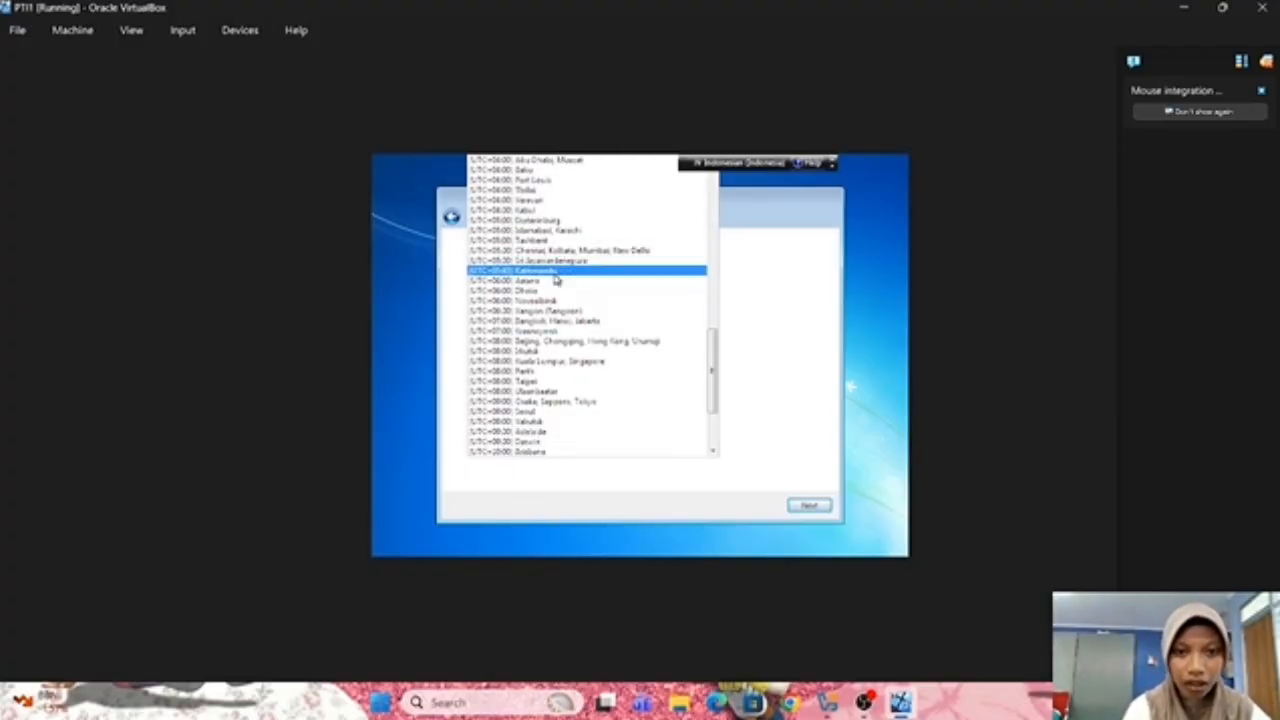
pyautogui.click(578, 321)
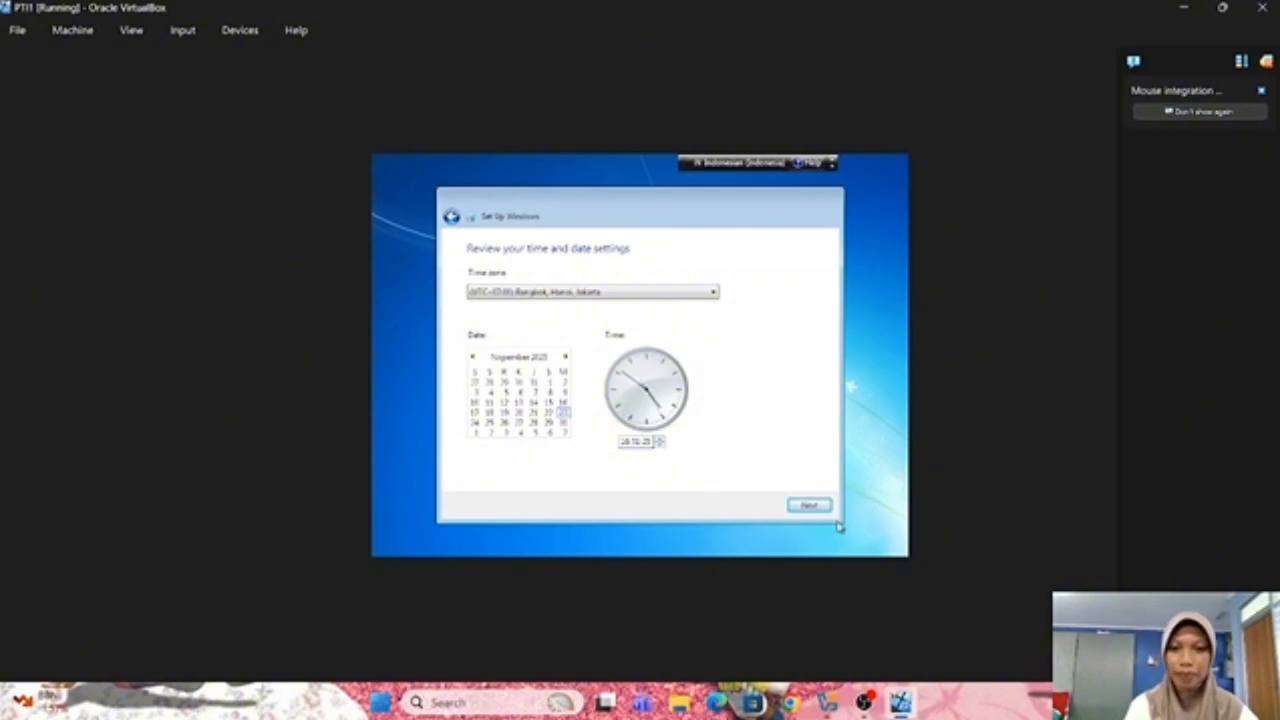
# Accept the time and date settings and choose Home network to reach the desktop
pyautogui.click(809, 507)
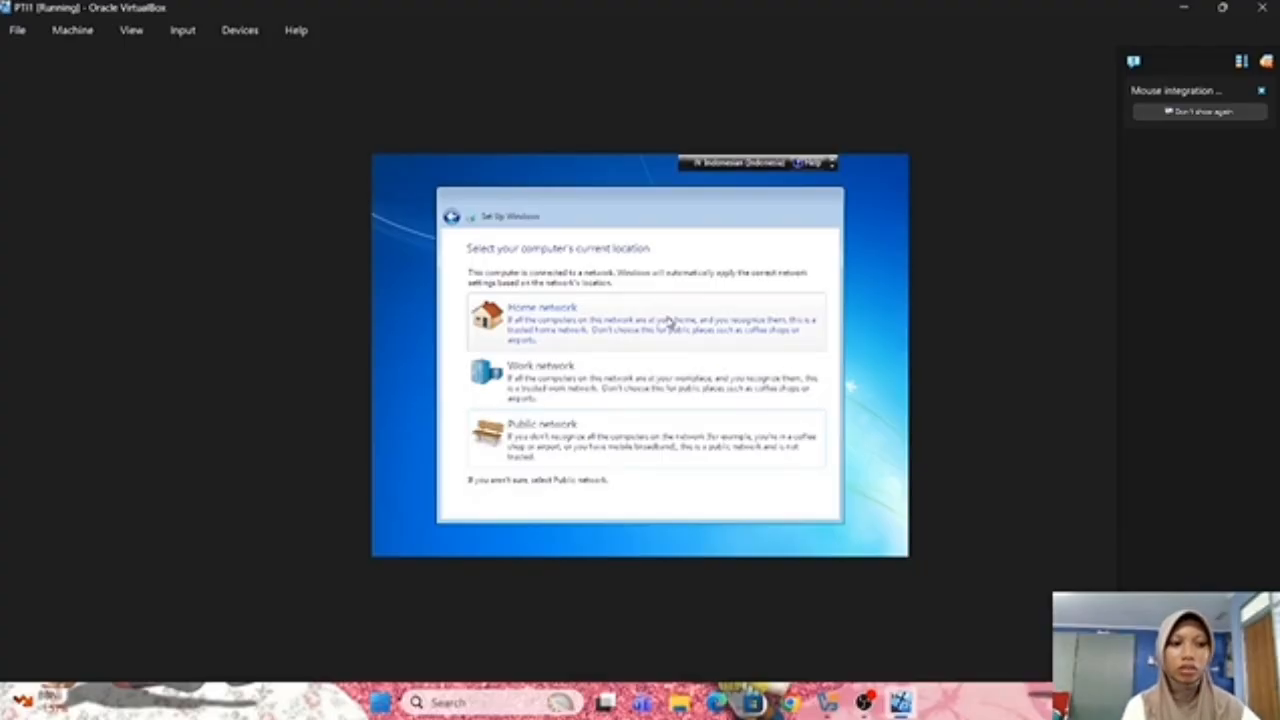
pyautogui.click(669, 321)
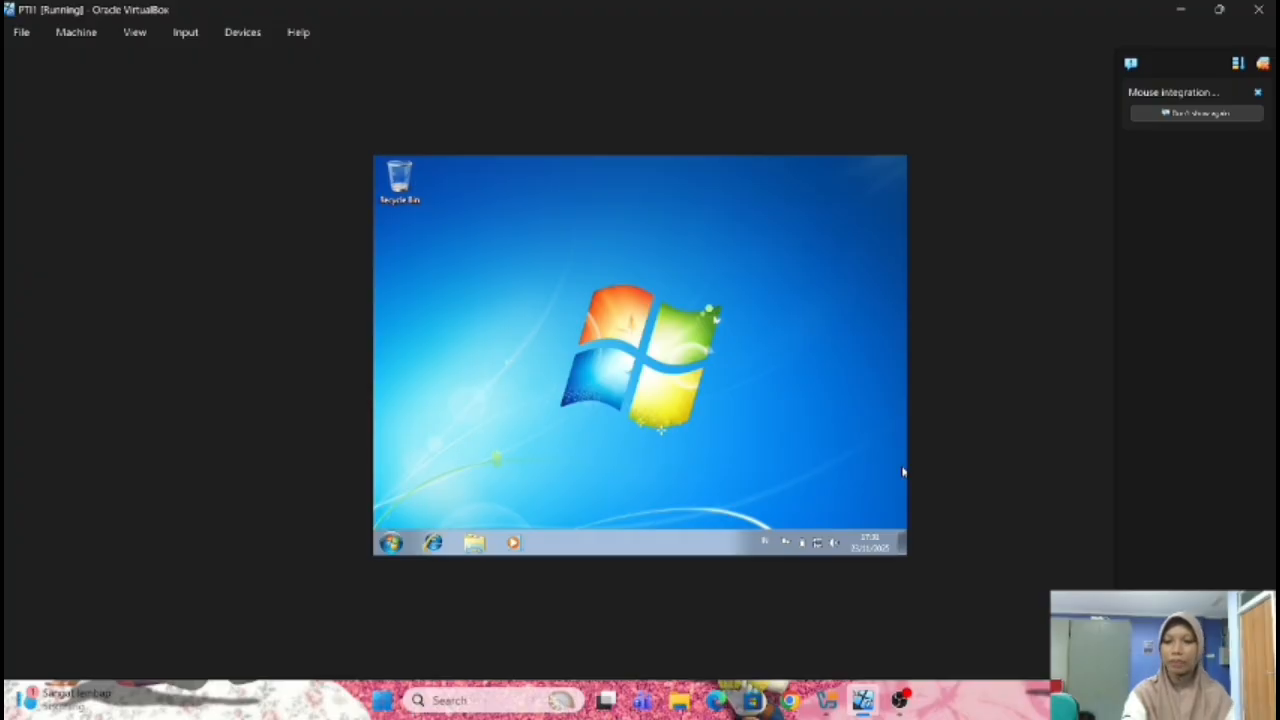
# In Machine > Settings > Network, bridge Adapter 1 to the Killer E2600 Gigabit Ethernet Controller and save
pyautogui.click(1160, 700)
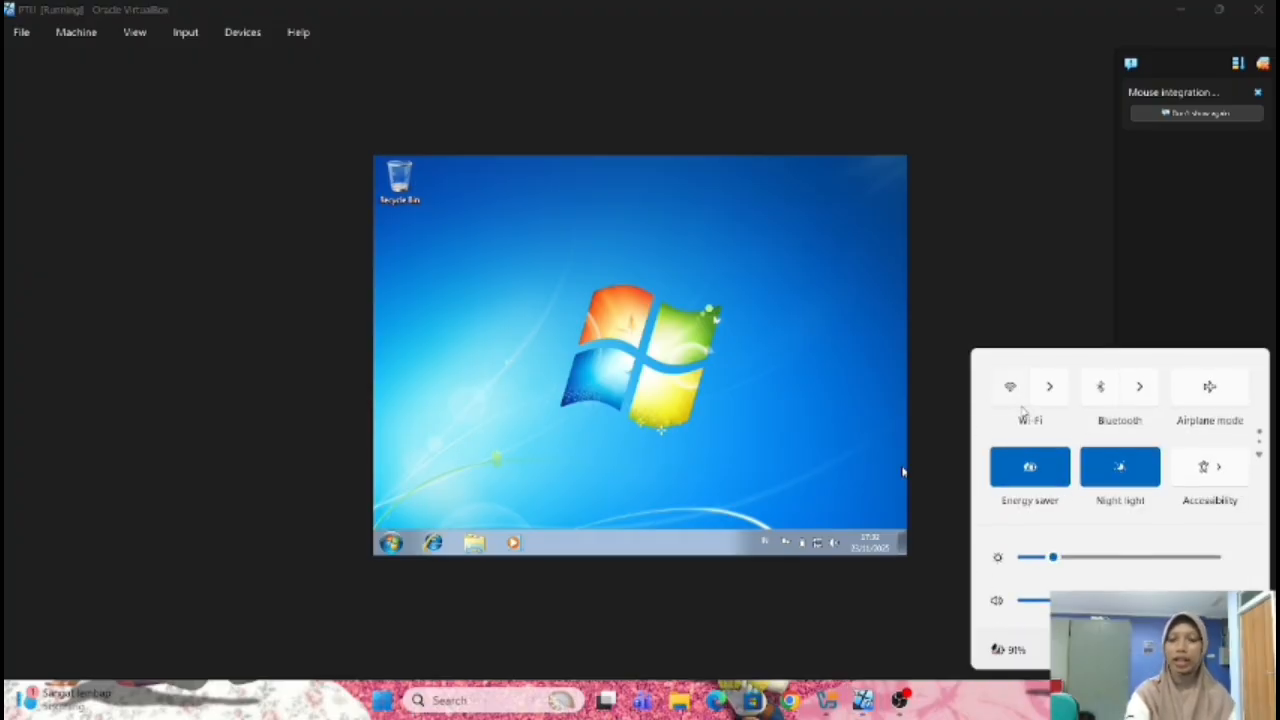
pyautogui.click(790, 404)
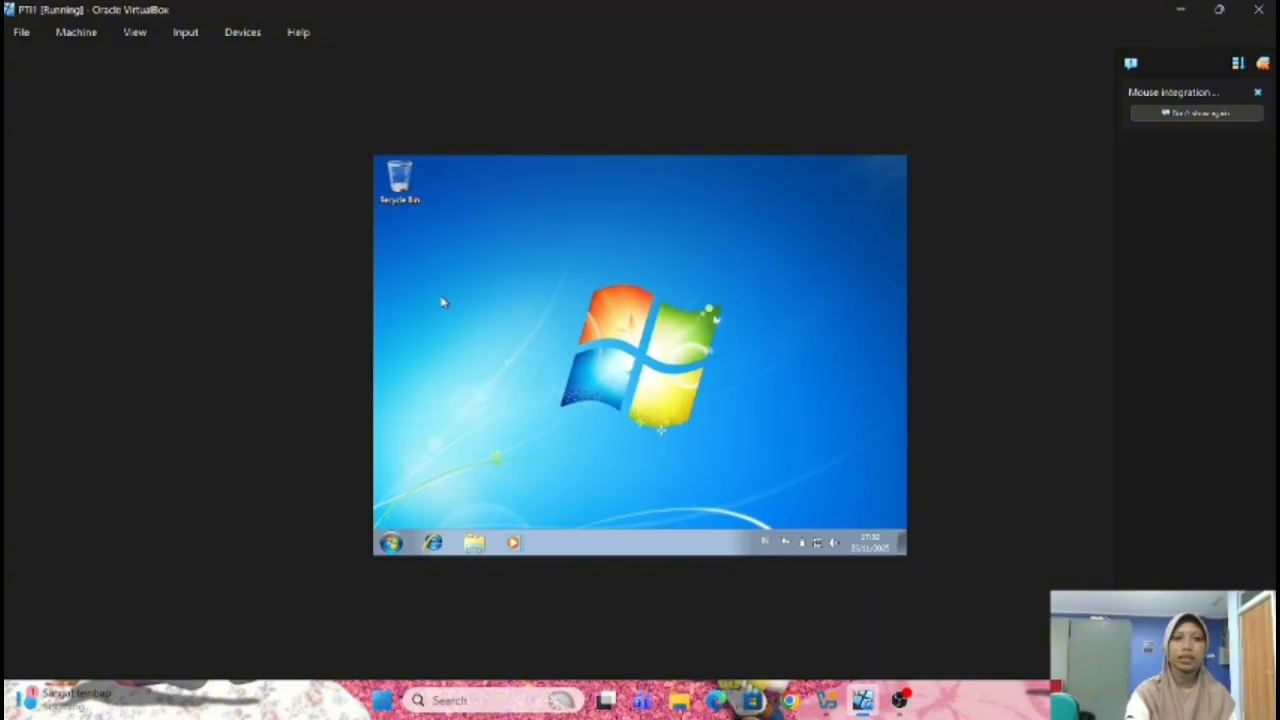
pyautogui.click(77, 33)
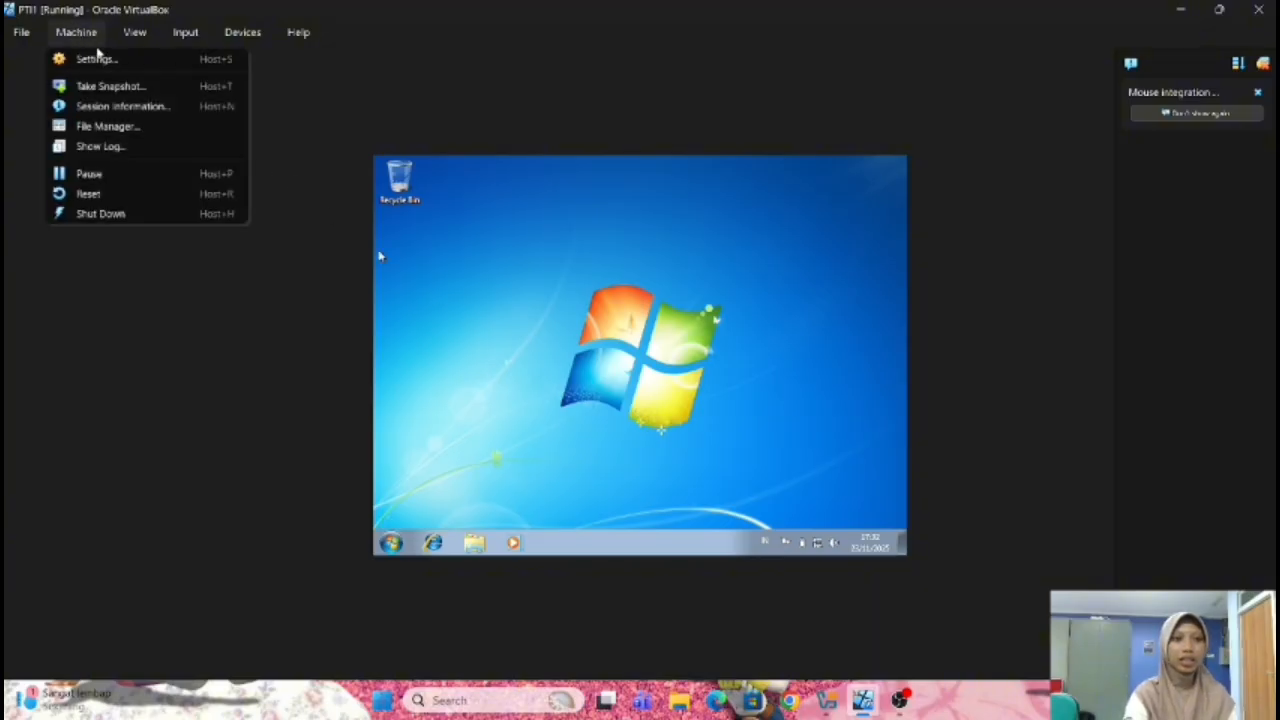
pyautogui.click(101, 61)
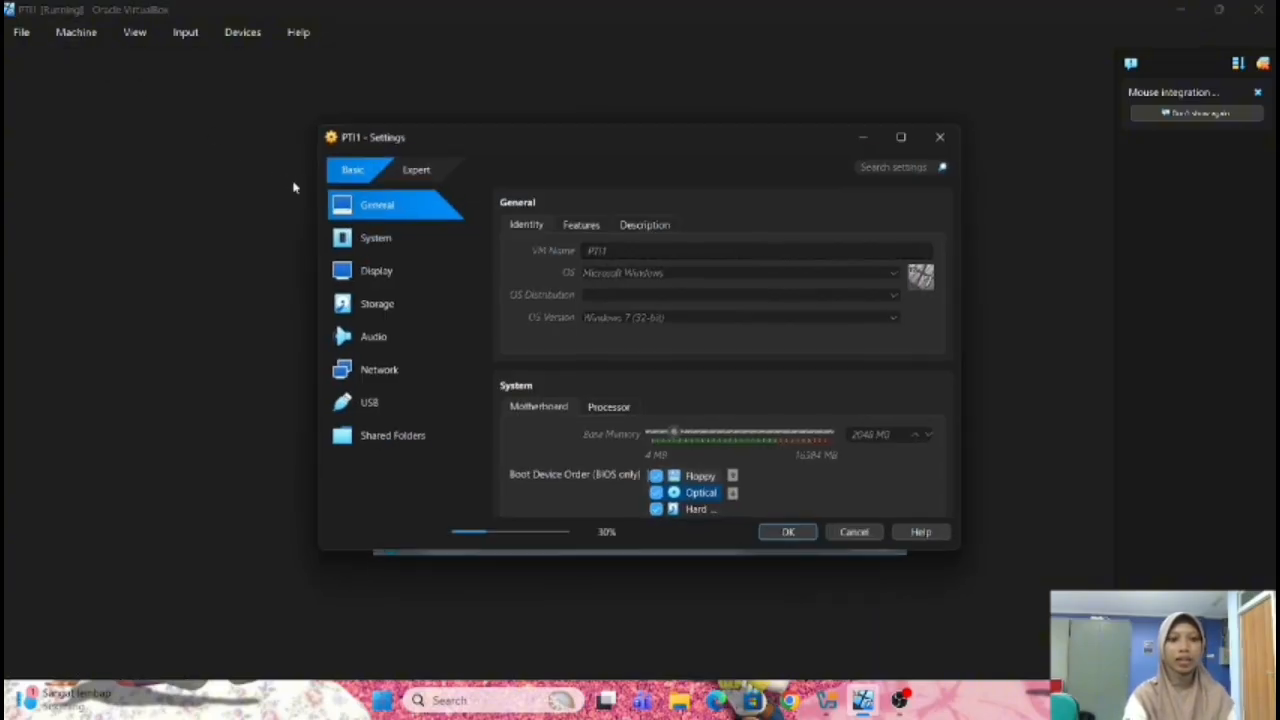
pyautogui.click(437, 370)
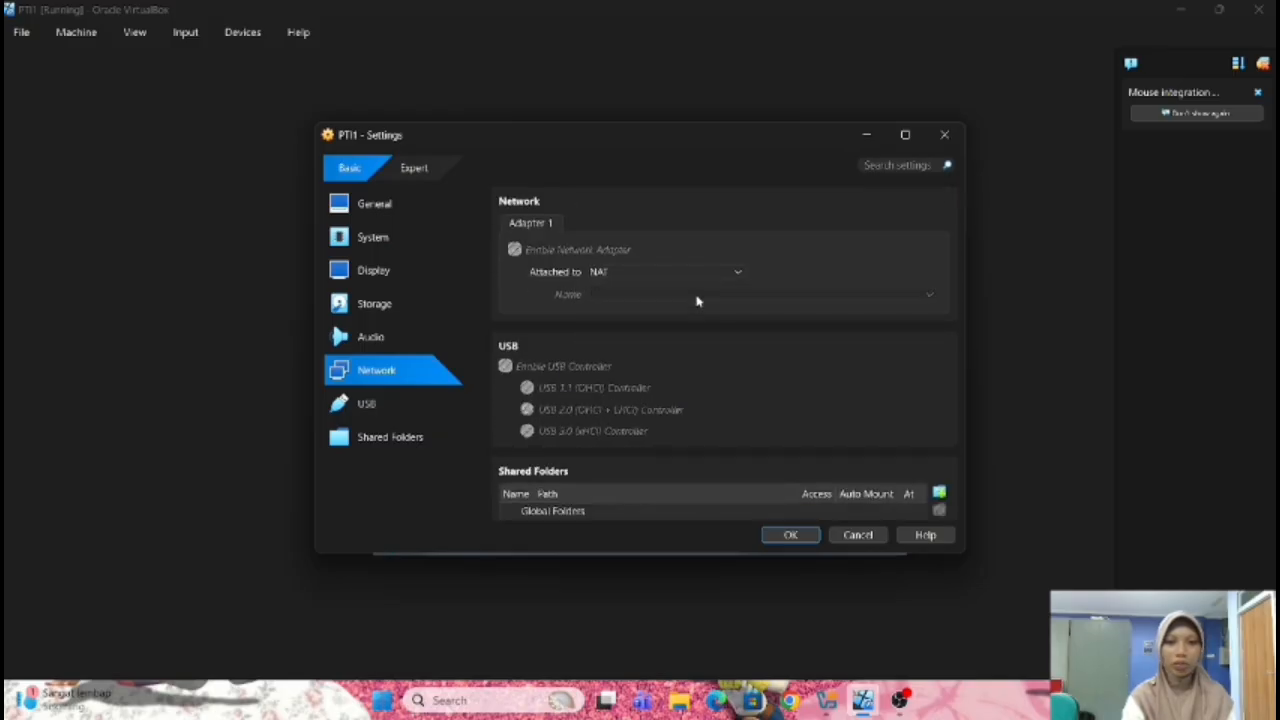
pyautogui.click(703, 273)
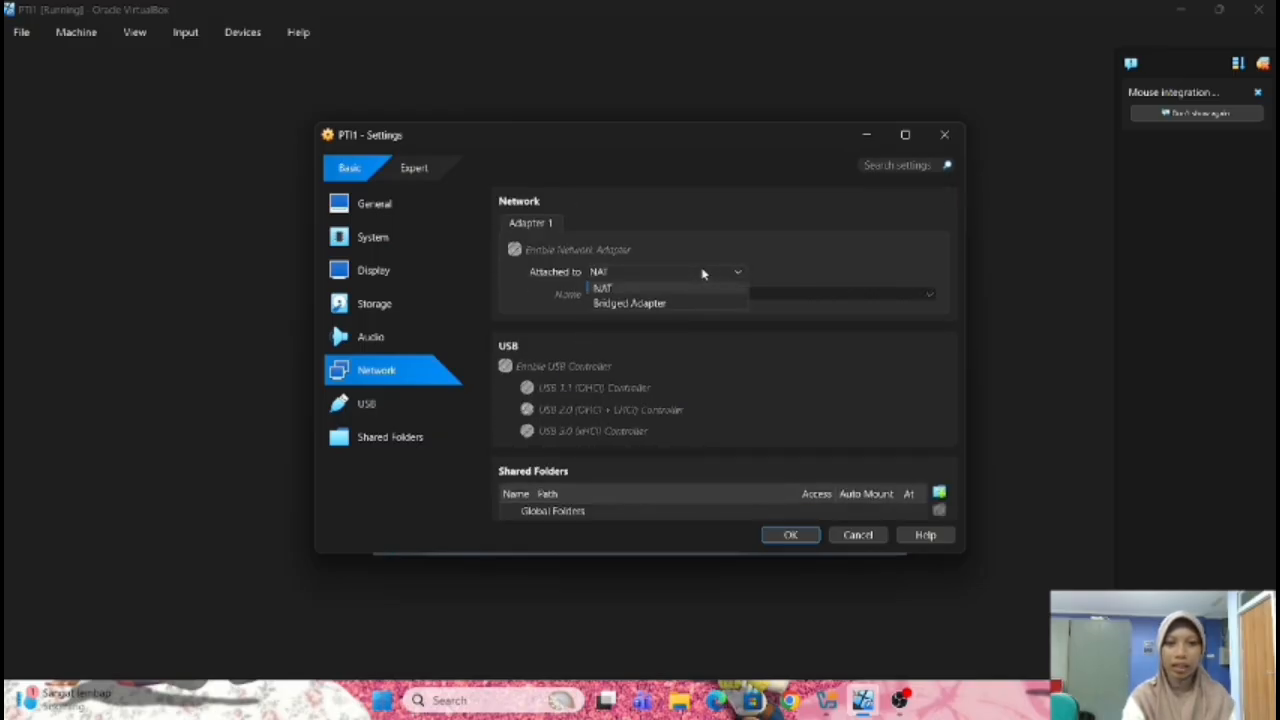
pyautogui.click(682, 303)
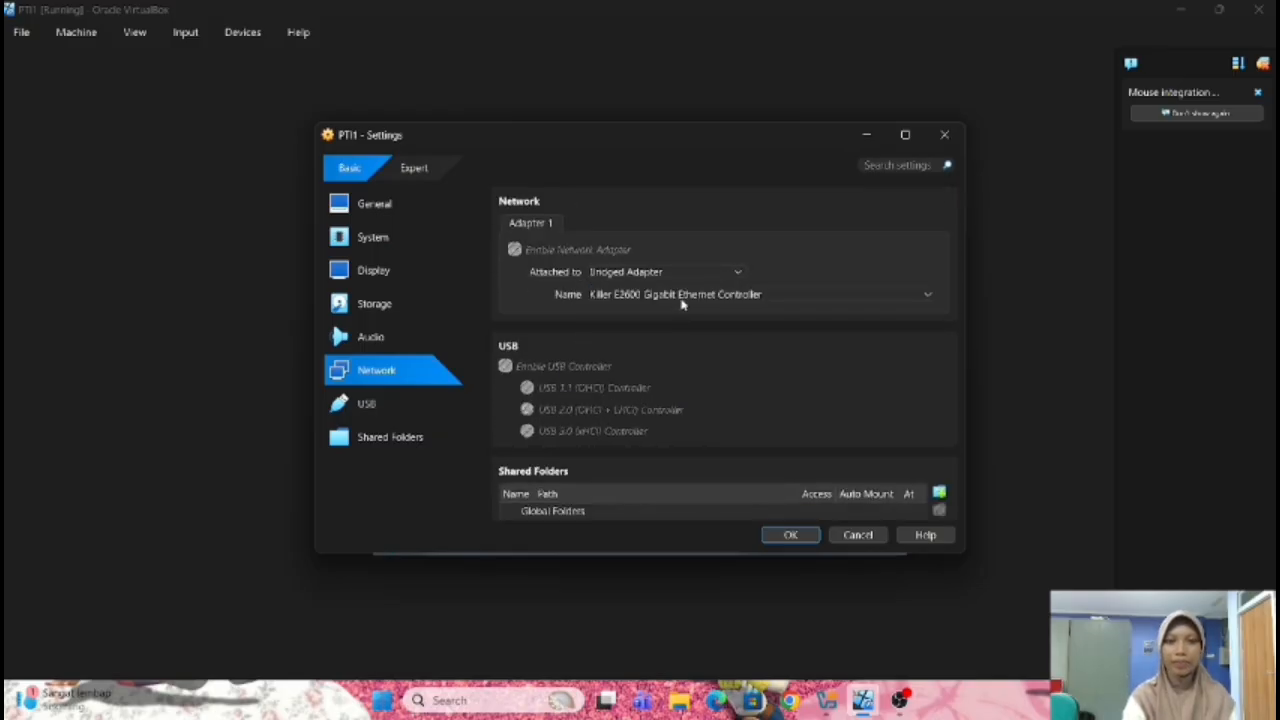
pyautogui.click(810, 297)
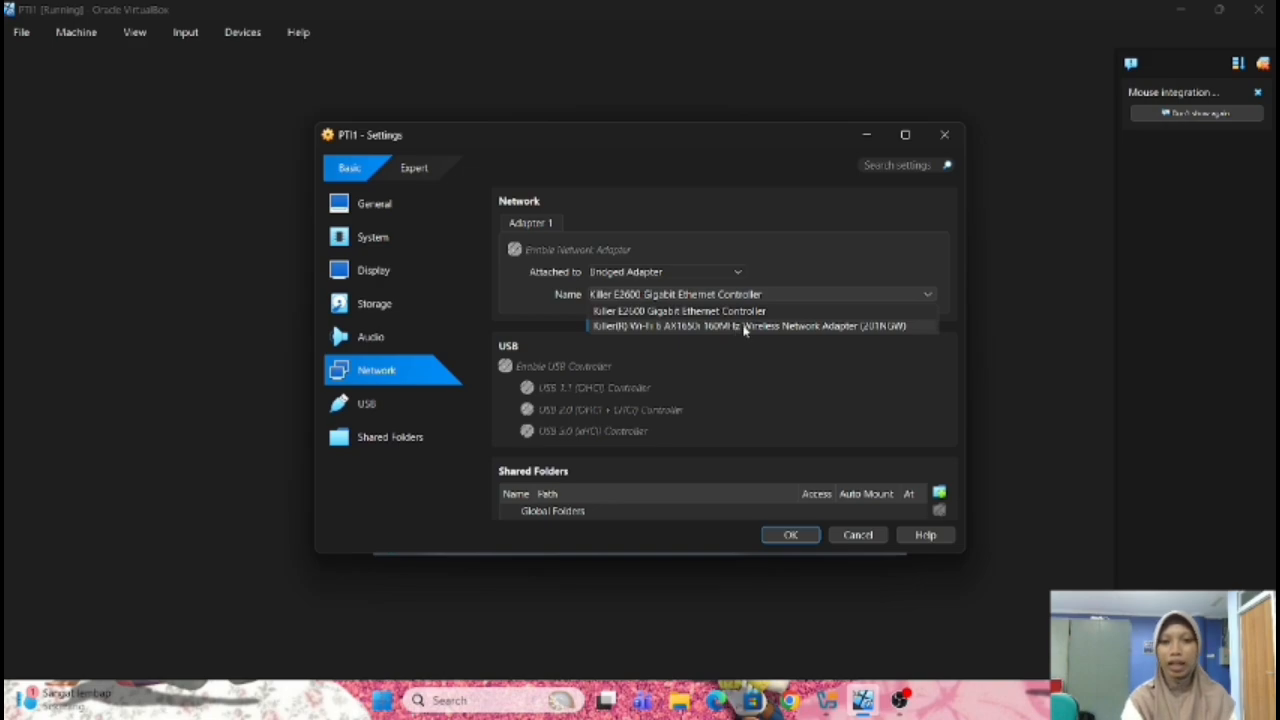
pyautogui.click(737, 311)
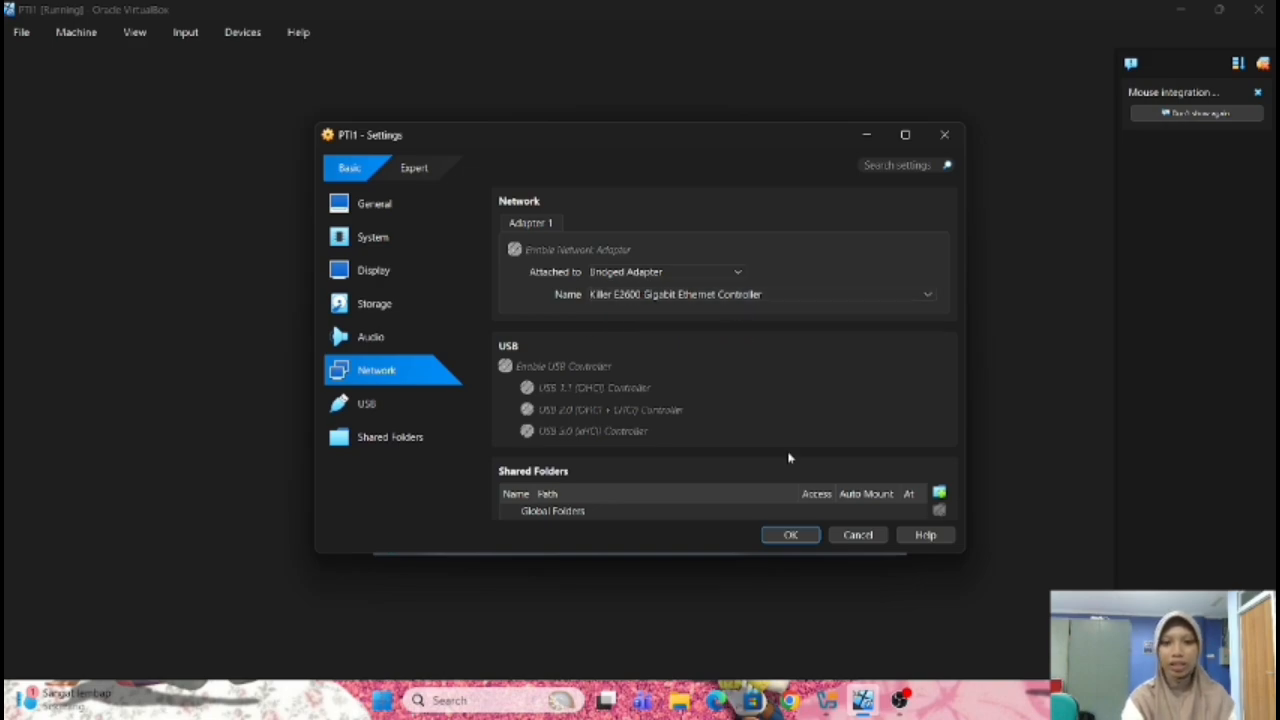
pyautogui.click(792, 536)
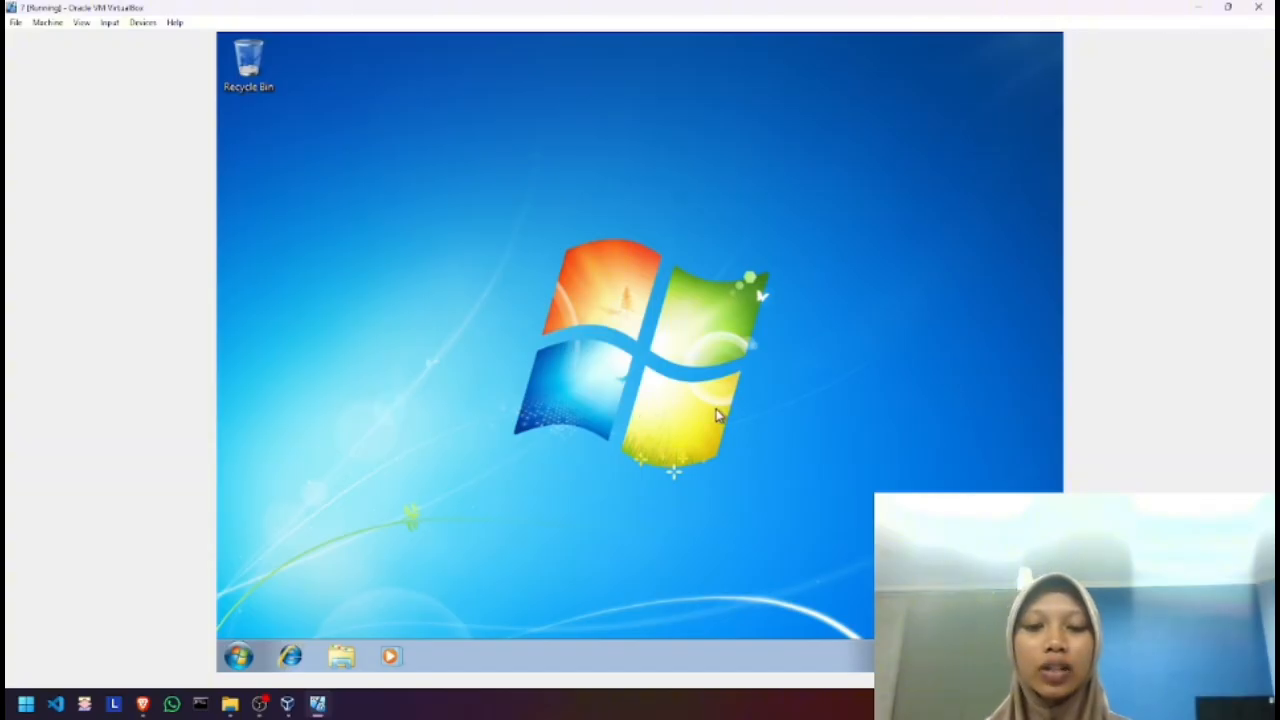
pyautogui.click(234, 655)
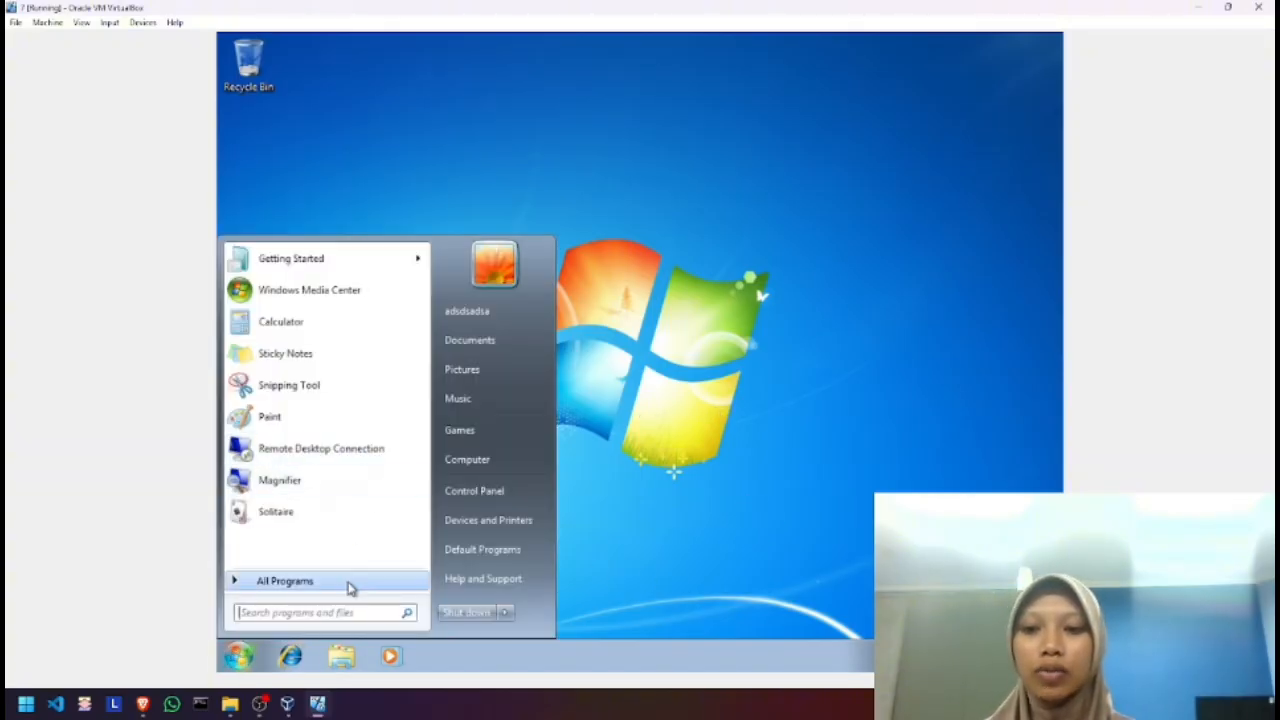
pyautogui.click(340, 614)
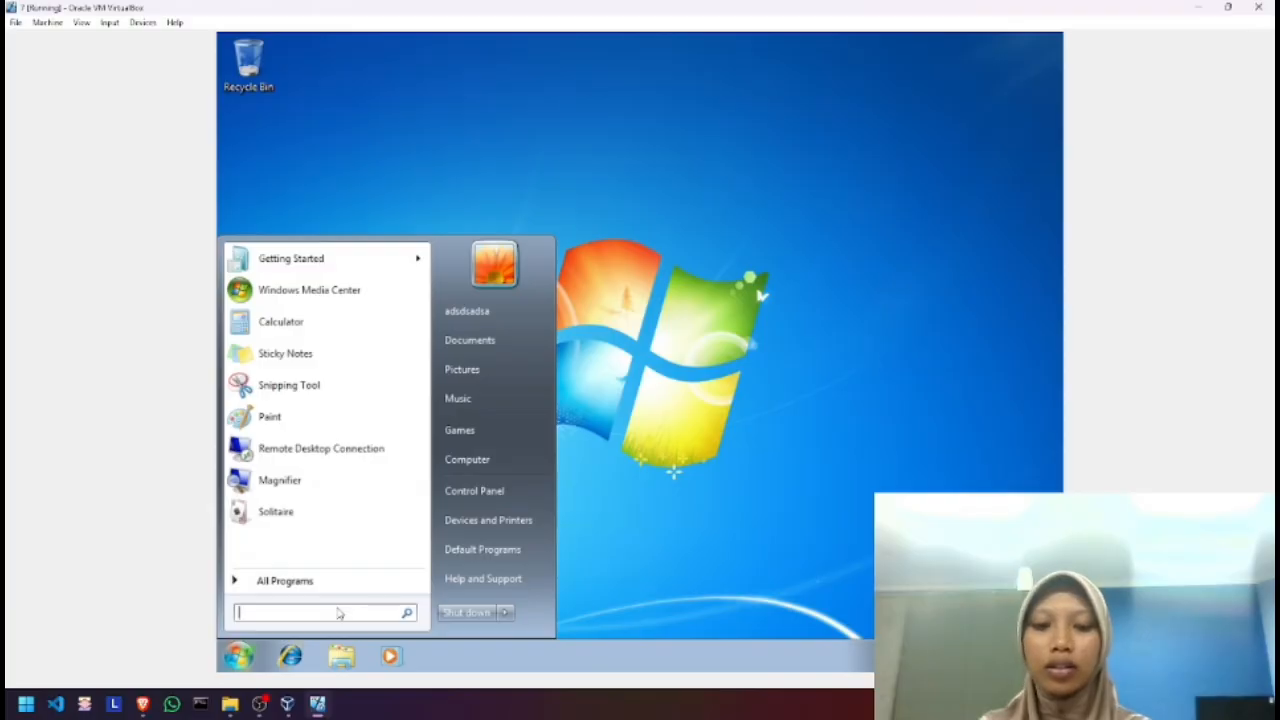
pyautogui.write('ontro')
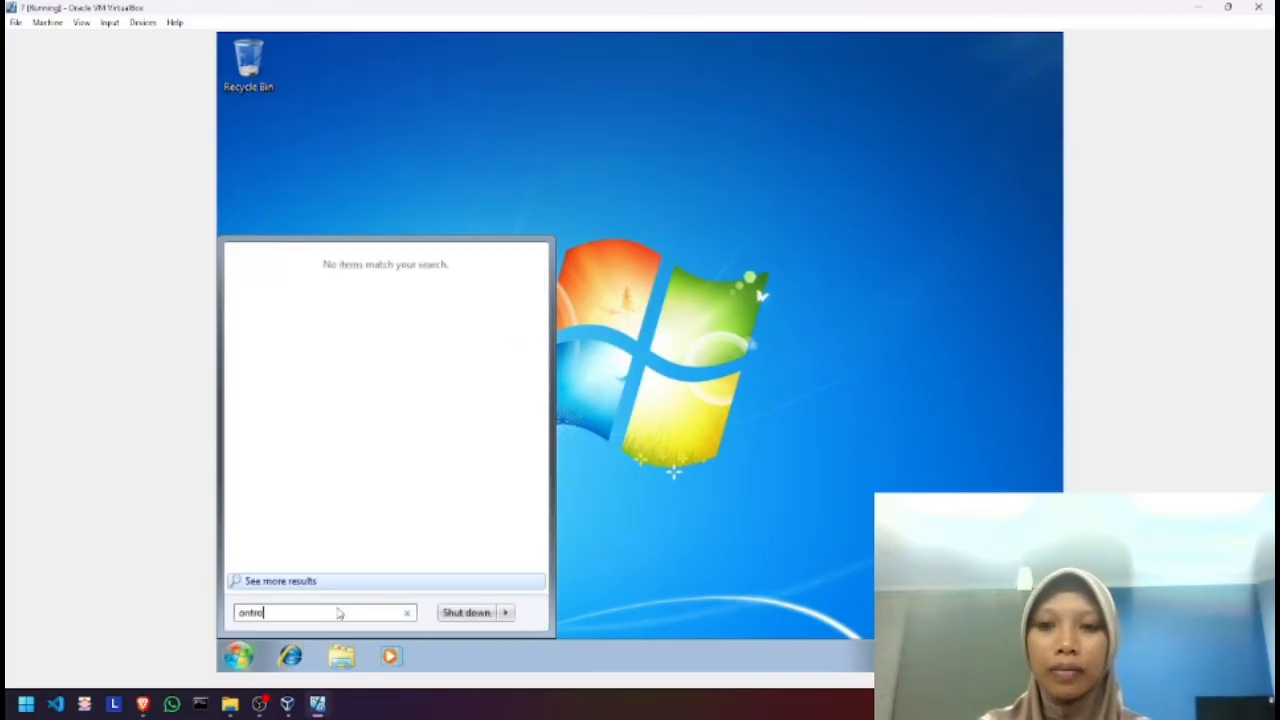
pyautogui.click(658, 483)
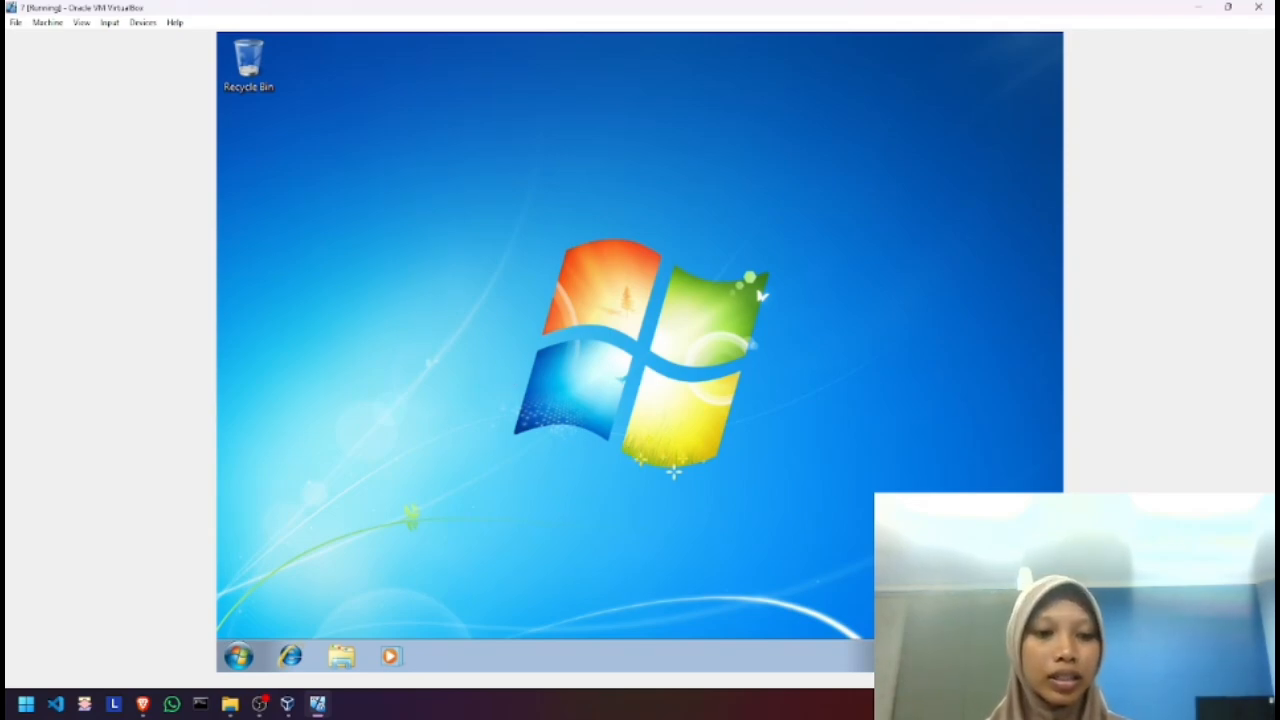
# In VM 7's network settings, attach Adapter 1 as a Bridged Adapter on the Realtek PCIe GbE Family Controller and save
pyautogui.click(1176, 704)
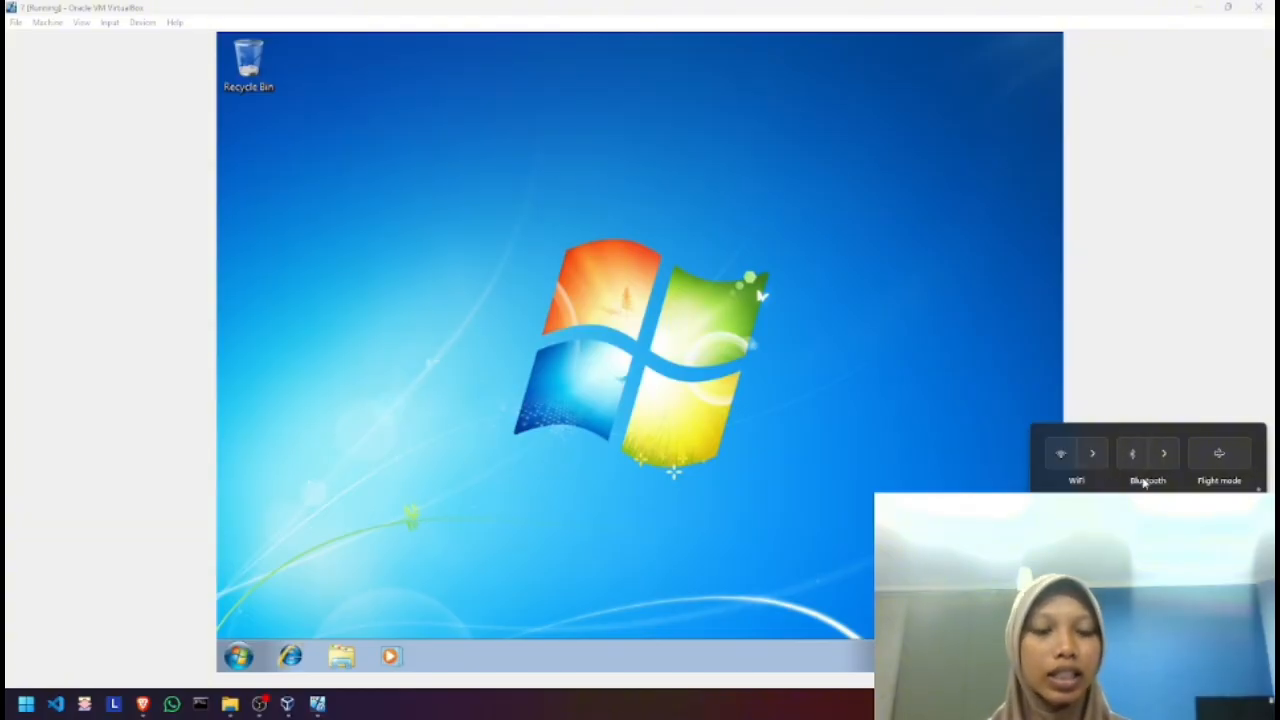
pyautogui.click(952, 481)
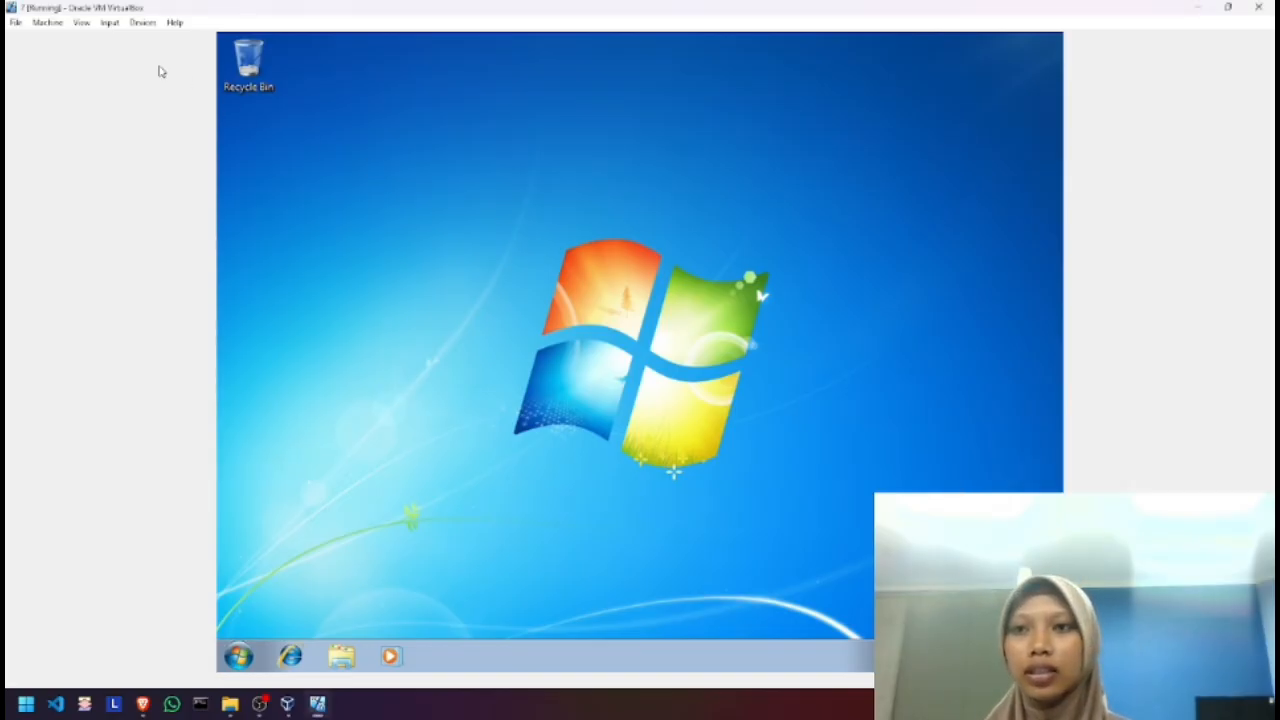
pyautogui.click(47, 22)
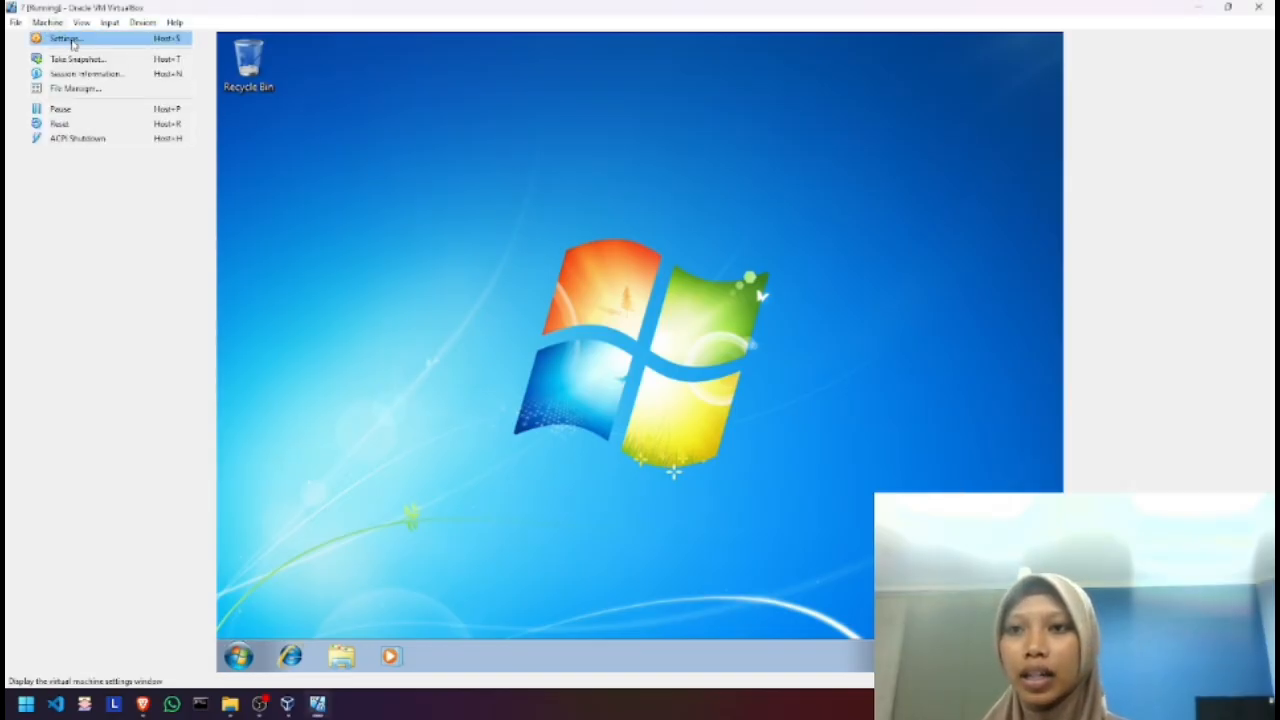
pyautogui.click(72, 42)
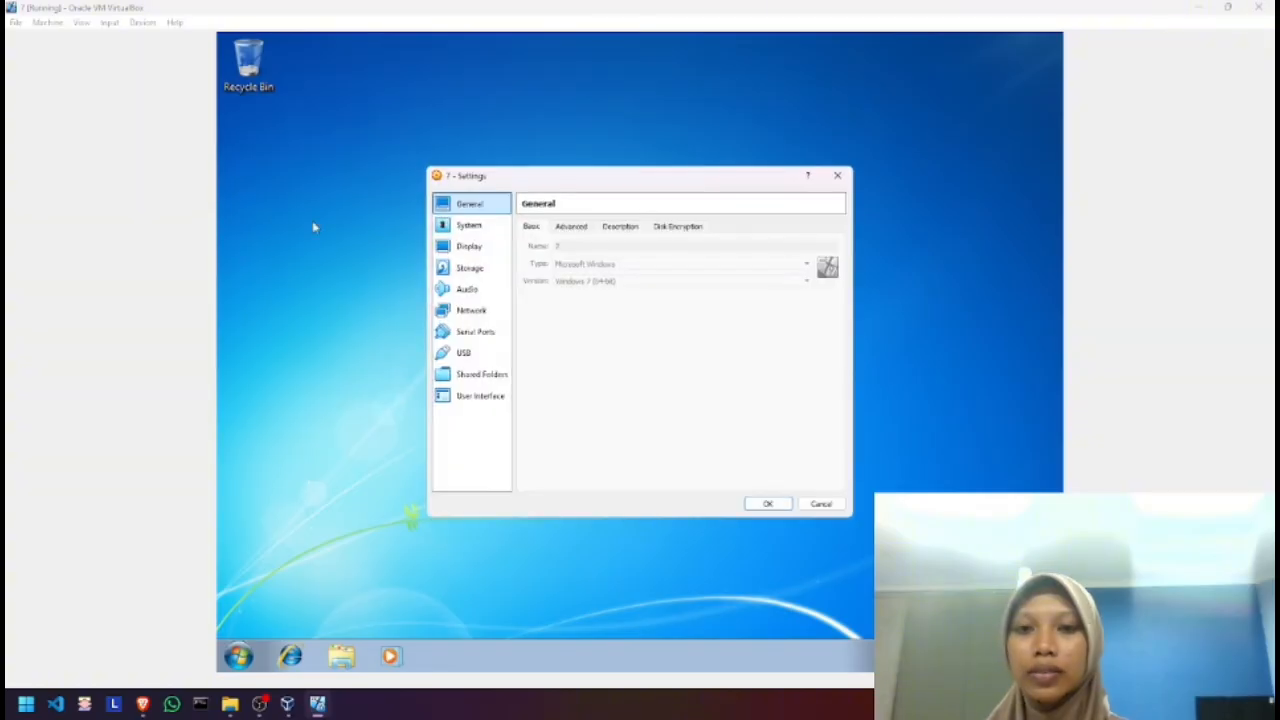
pyautogui.click(478, 312)
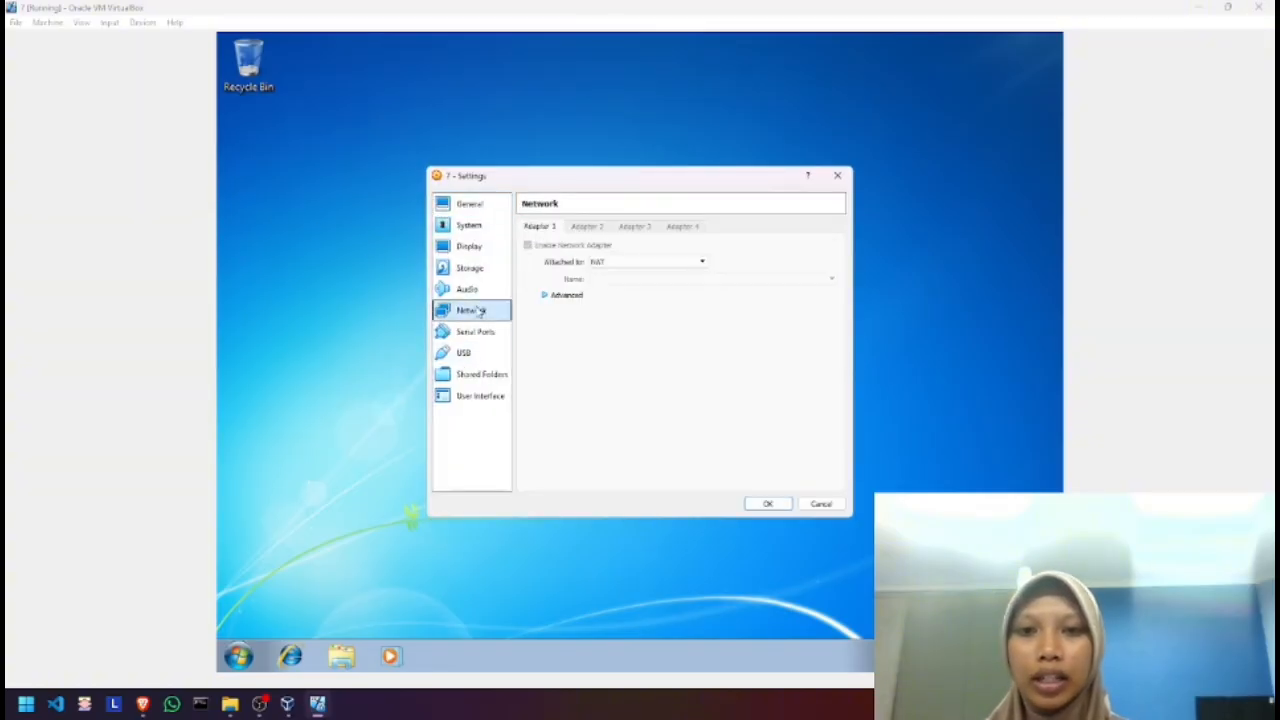
pyautogui.click(620, 264)
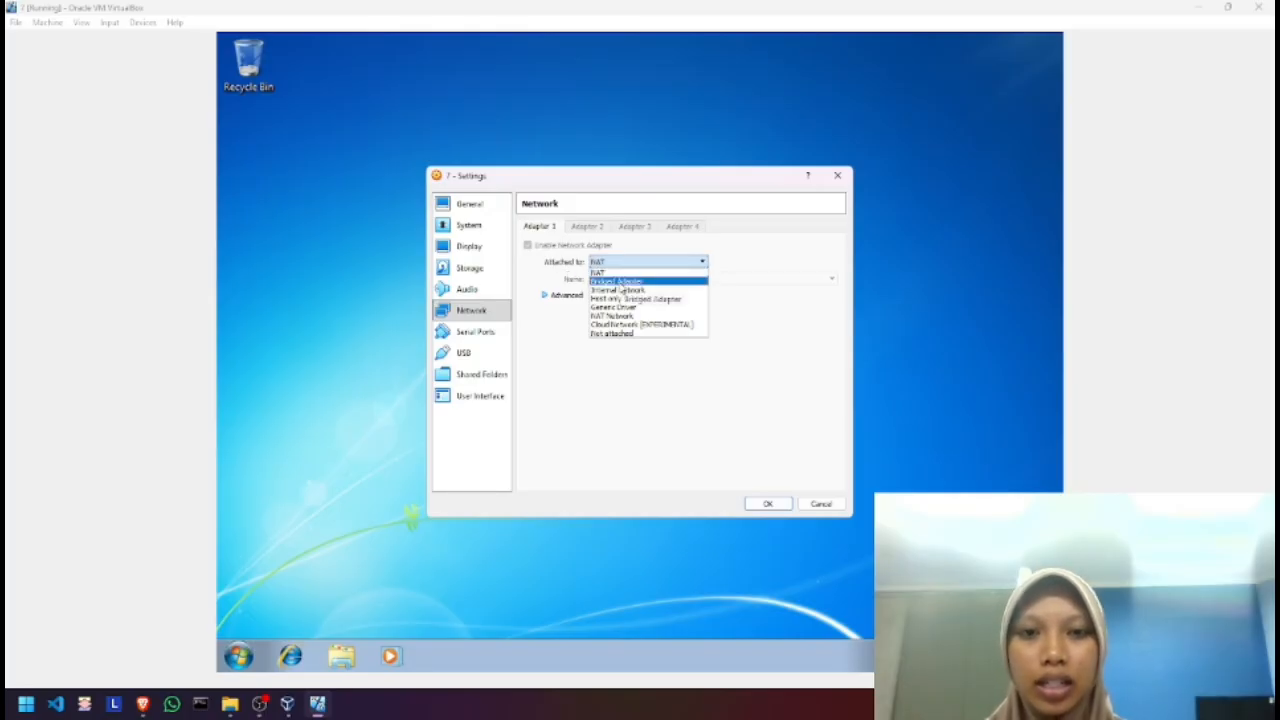
pyautogui.click(620, 283)
pyautogui.click(735, 279)
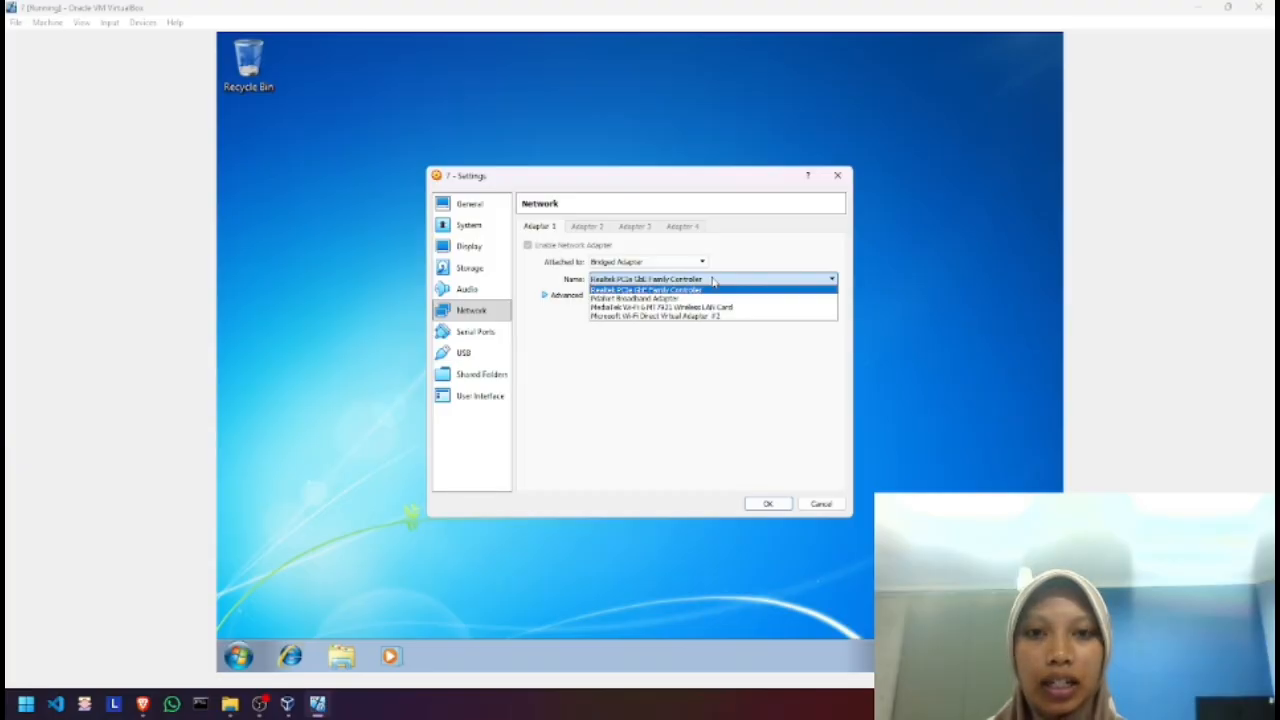
pyautogui.click(712, 280)
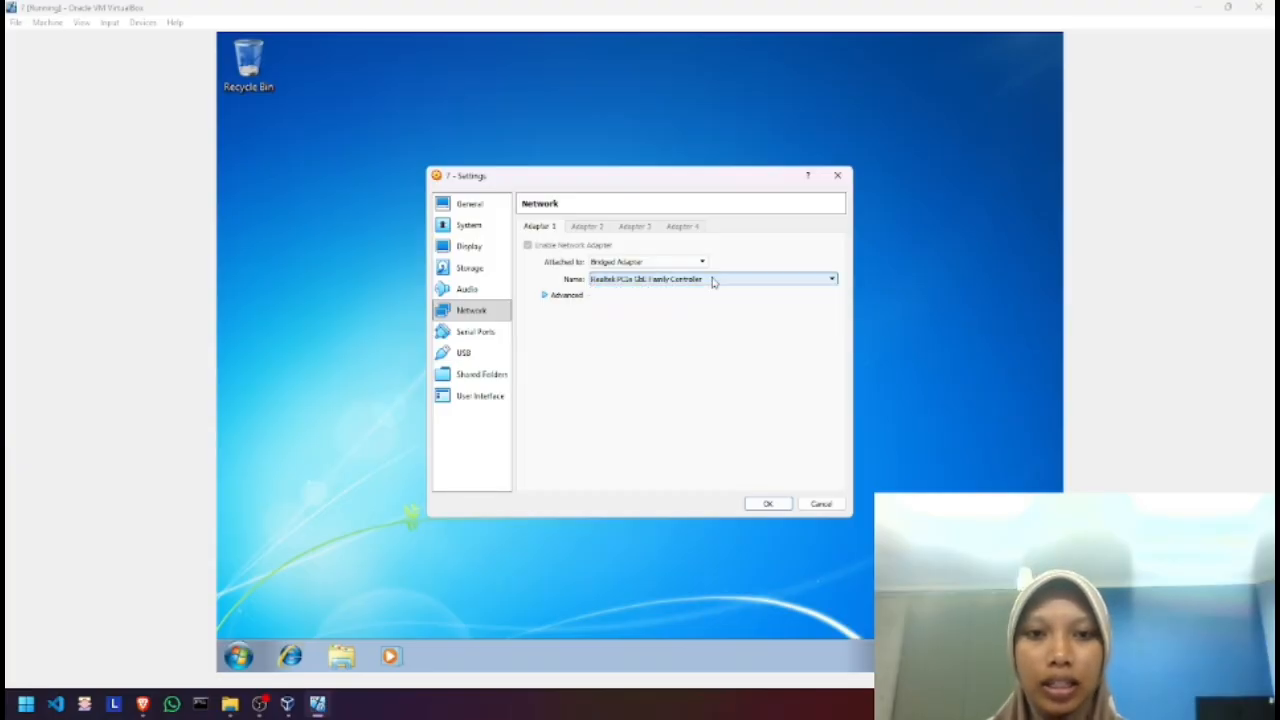
pyautogui.click(768, 504)
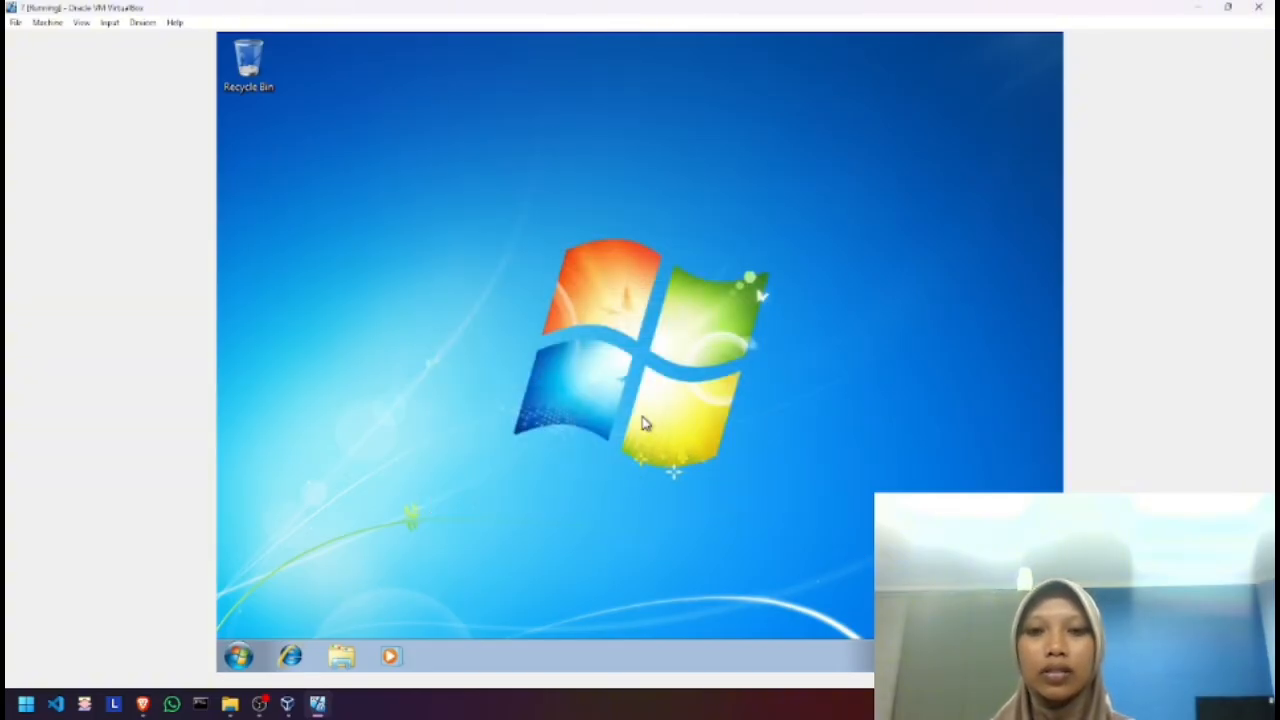
# Set Windows 7's network location to Home network and close the confirmation
pyautogui.click(606, 281)
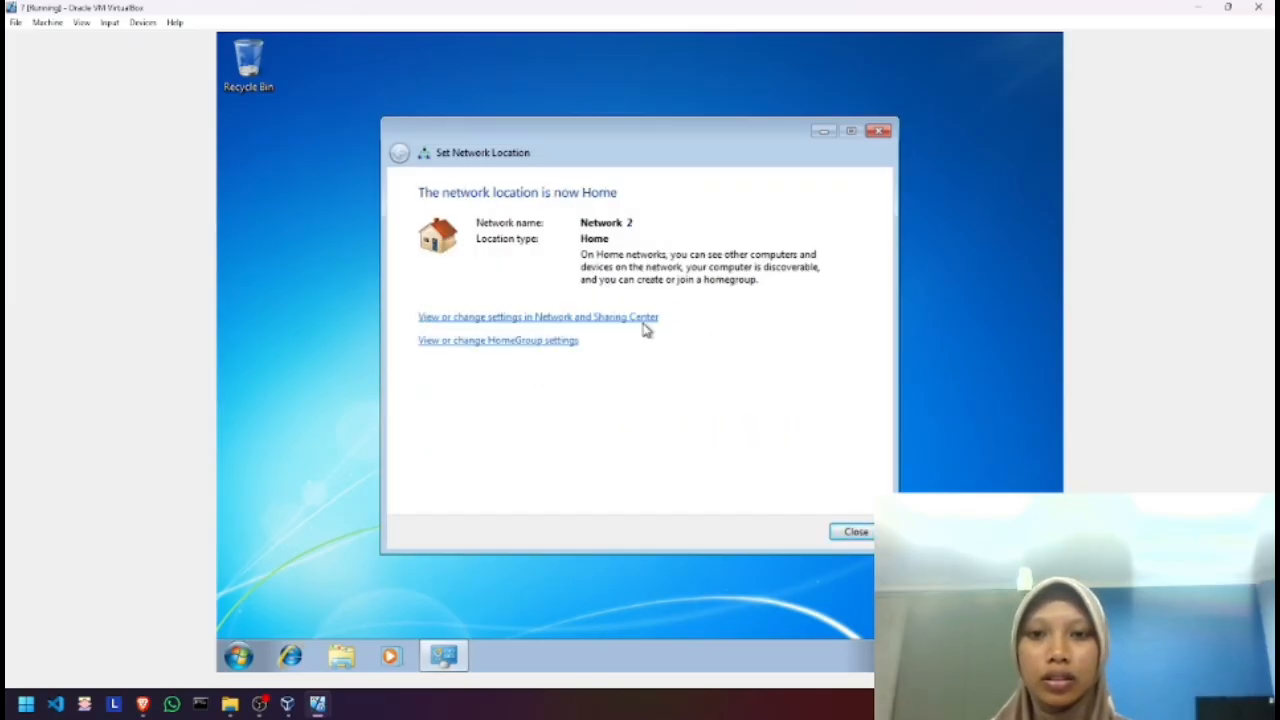
pyautogui.click(852, 532)
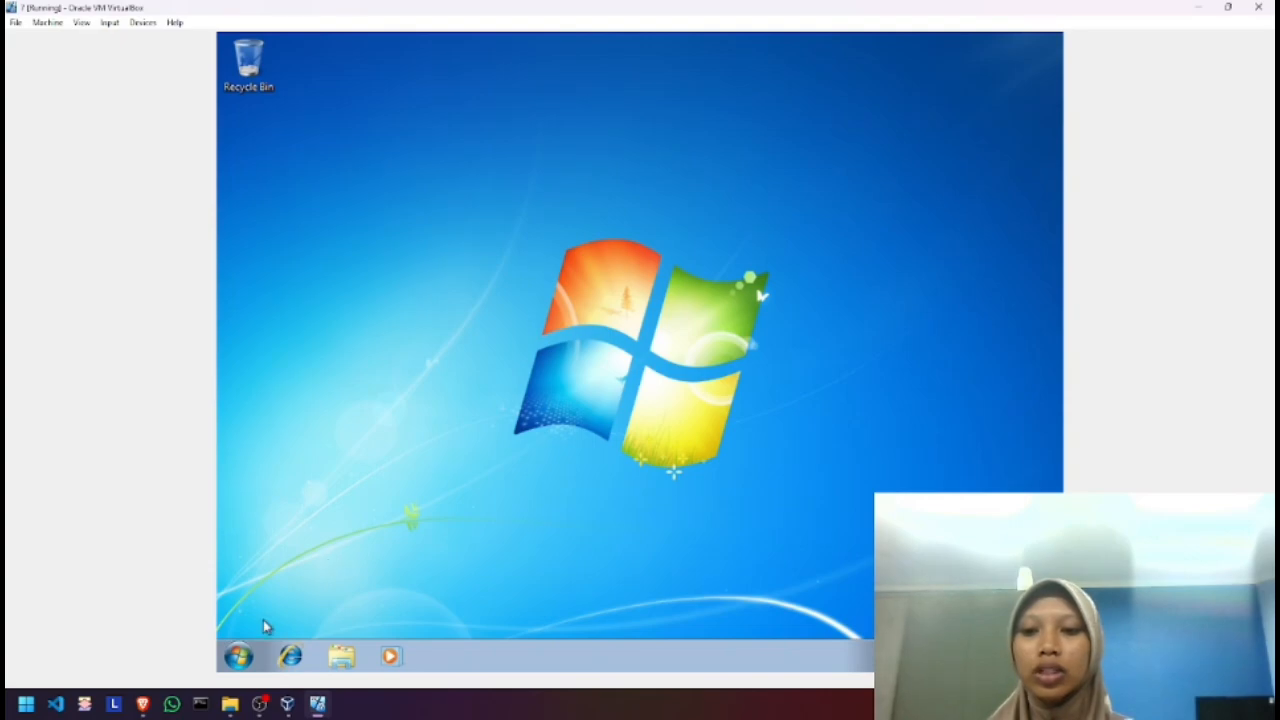
# Search 'contr' and open Control Panel's User Accounts to manage another account
pyautogui.click(240, 657)
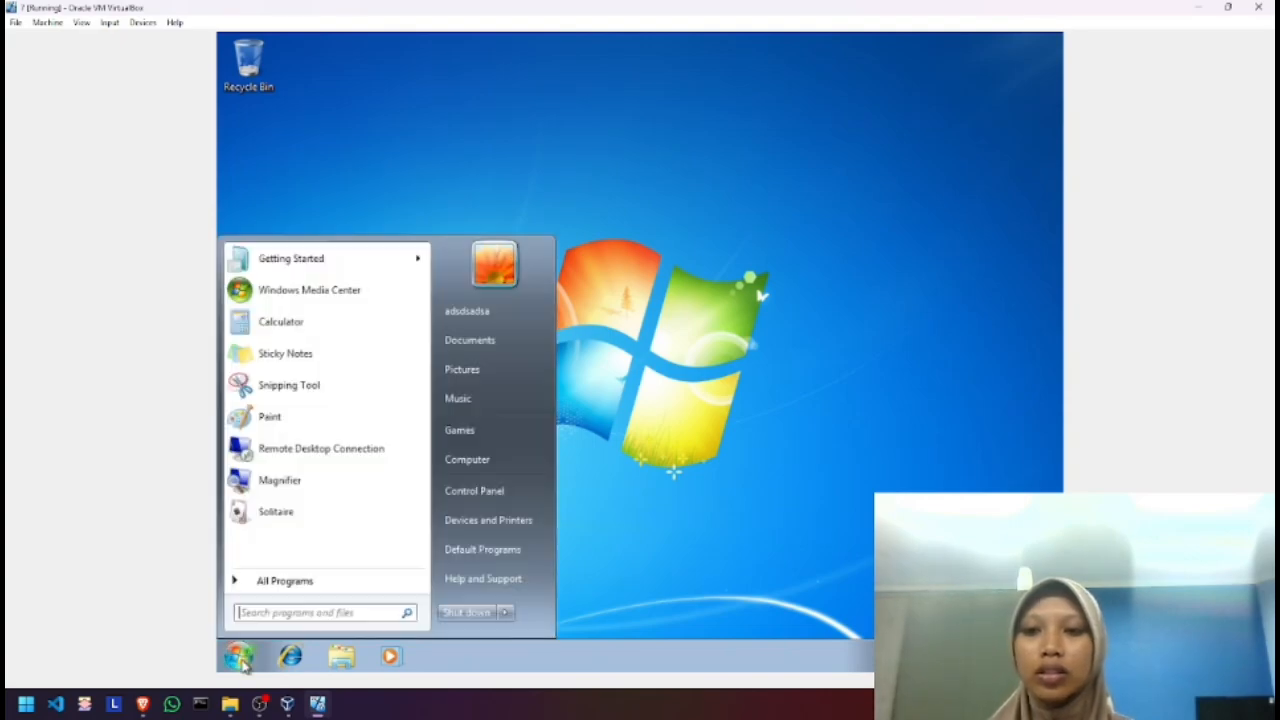
pyautogui.write('contr')
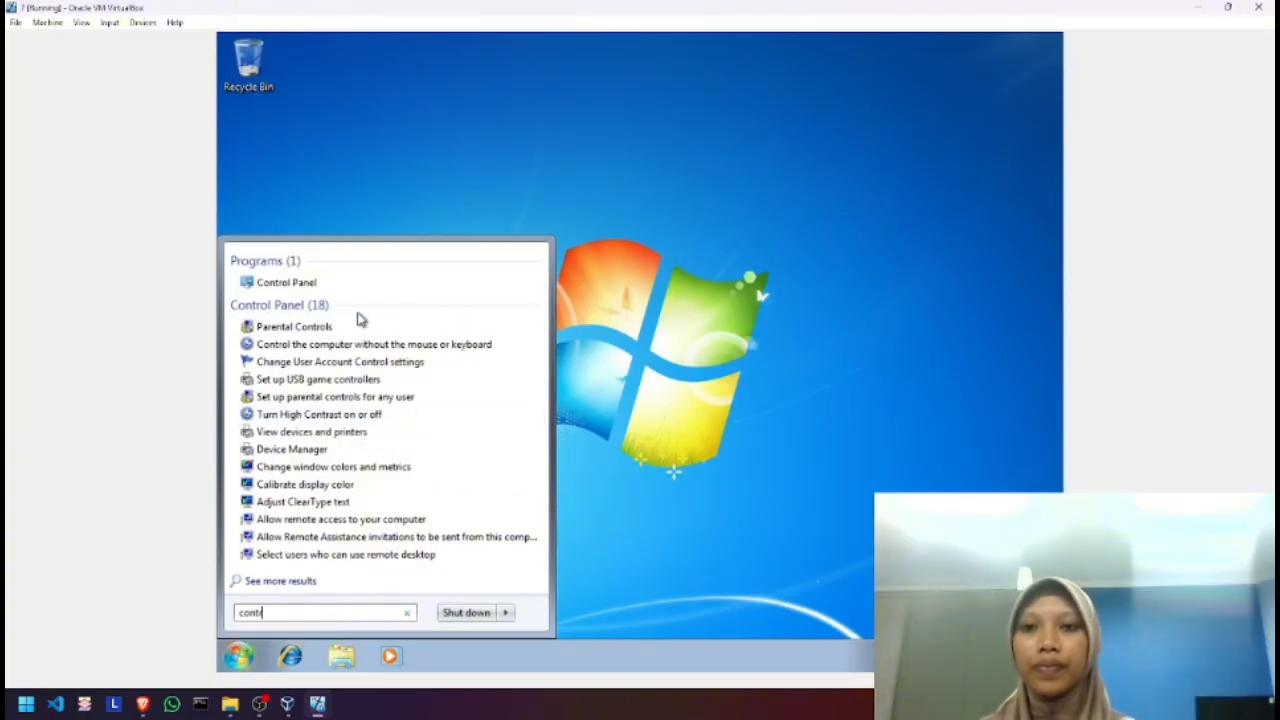
pyautogui.click(358, 284)
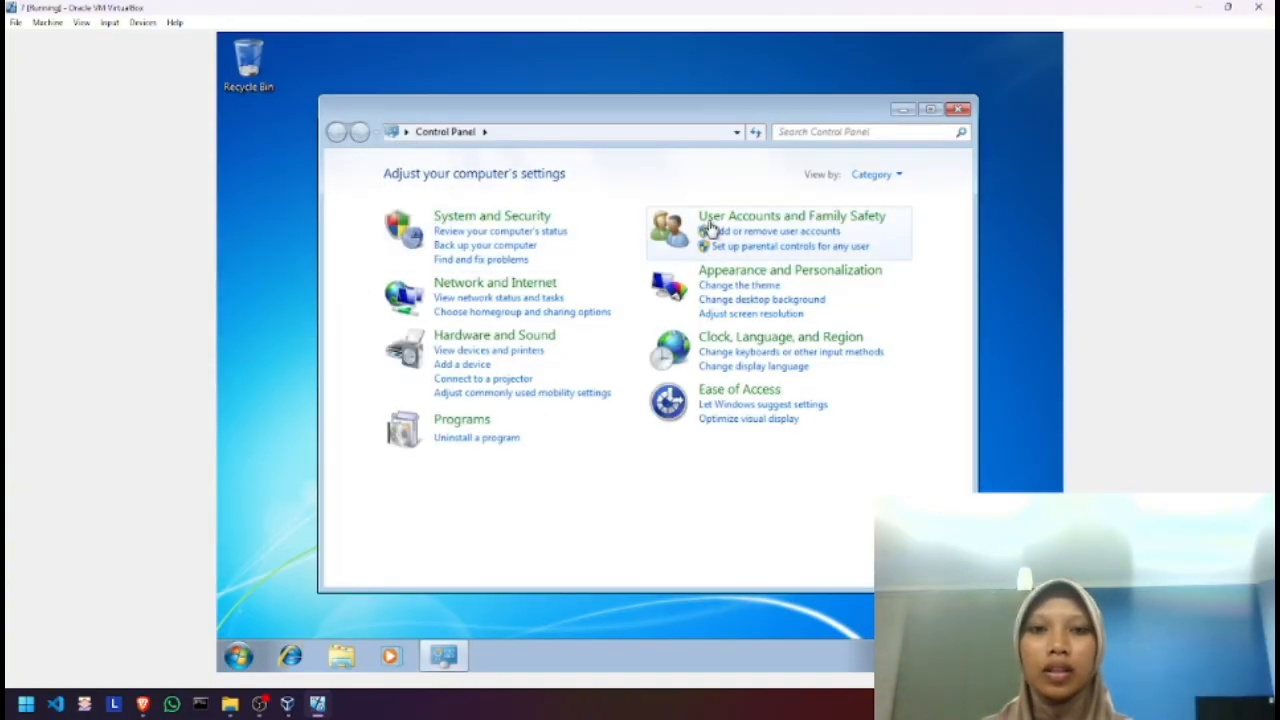
pyautogui.click(721, 224)
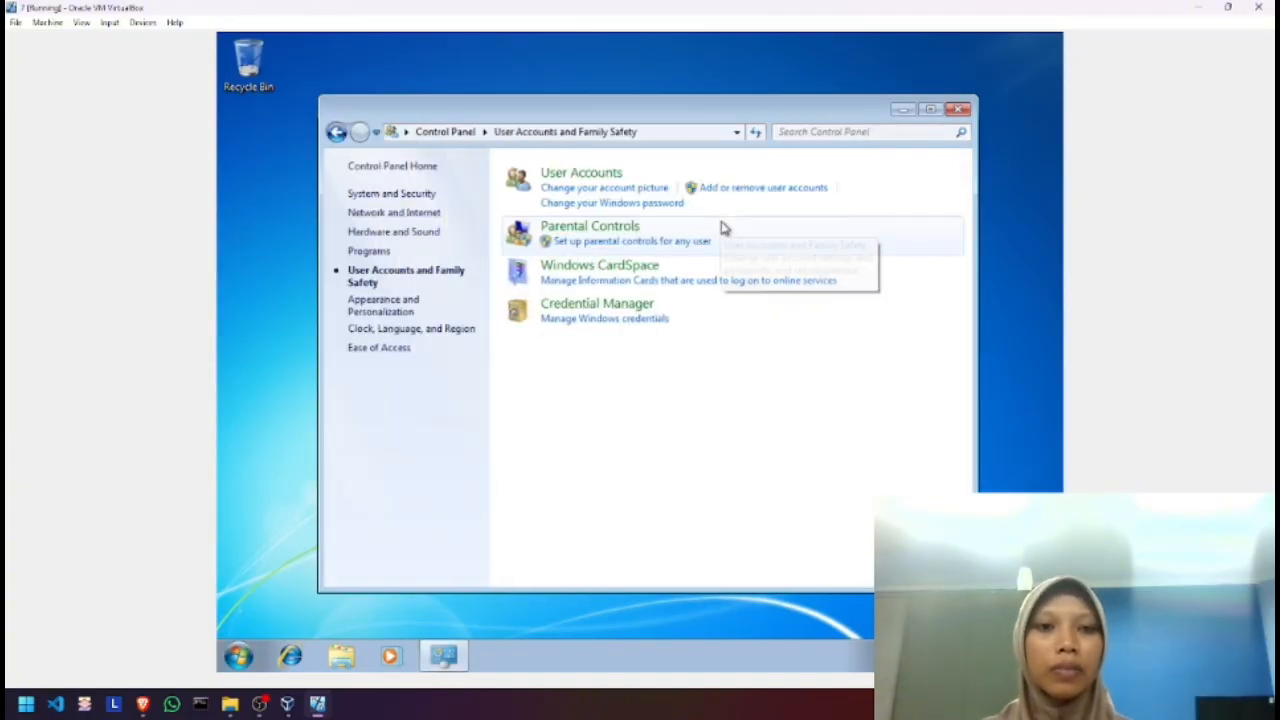
pyautogui.click(588, 176)
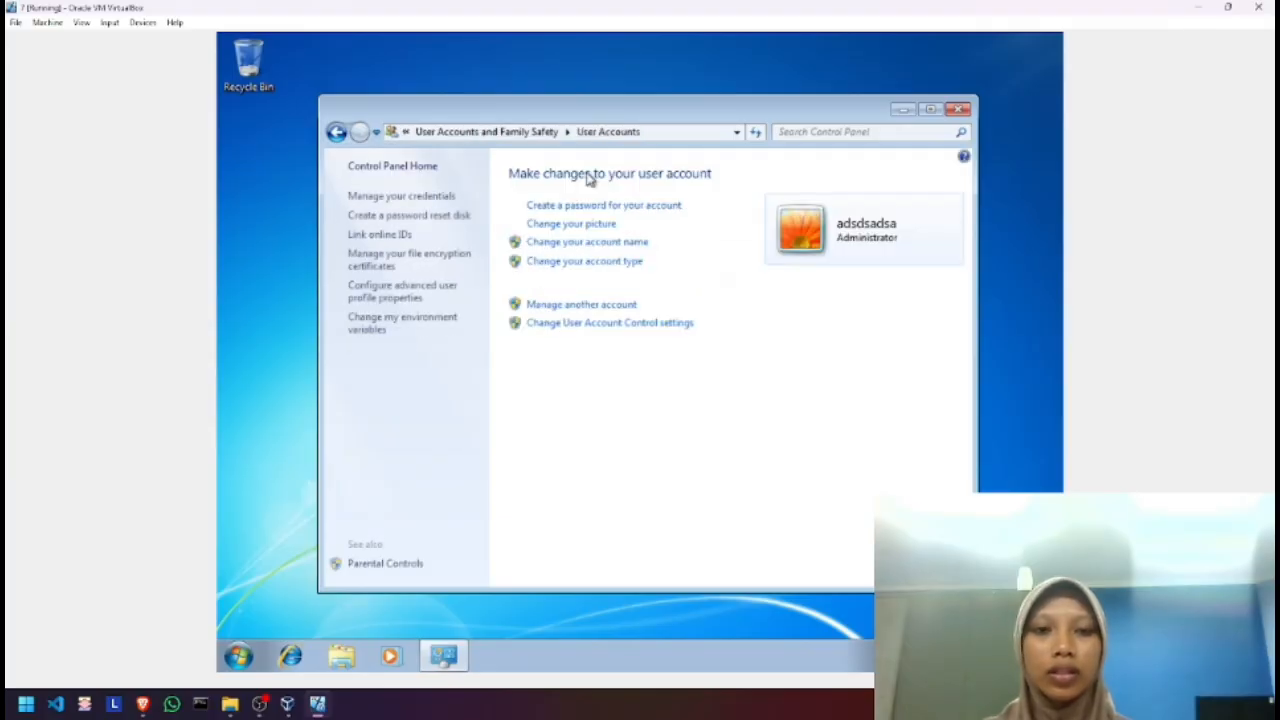
pyautogui.click(595, 306)
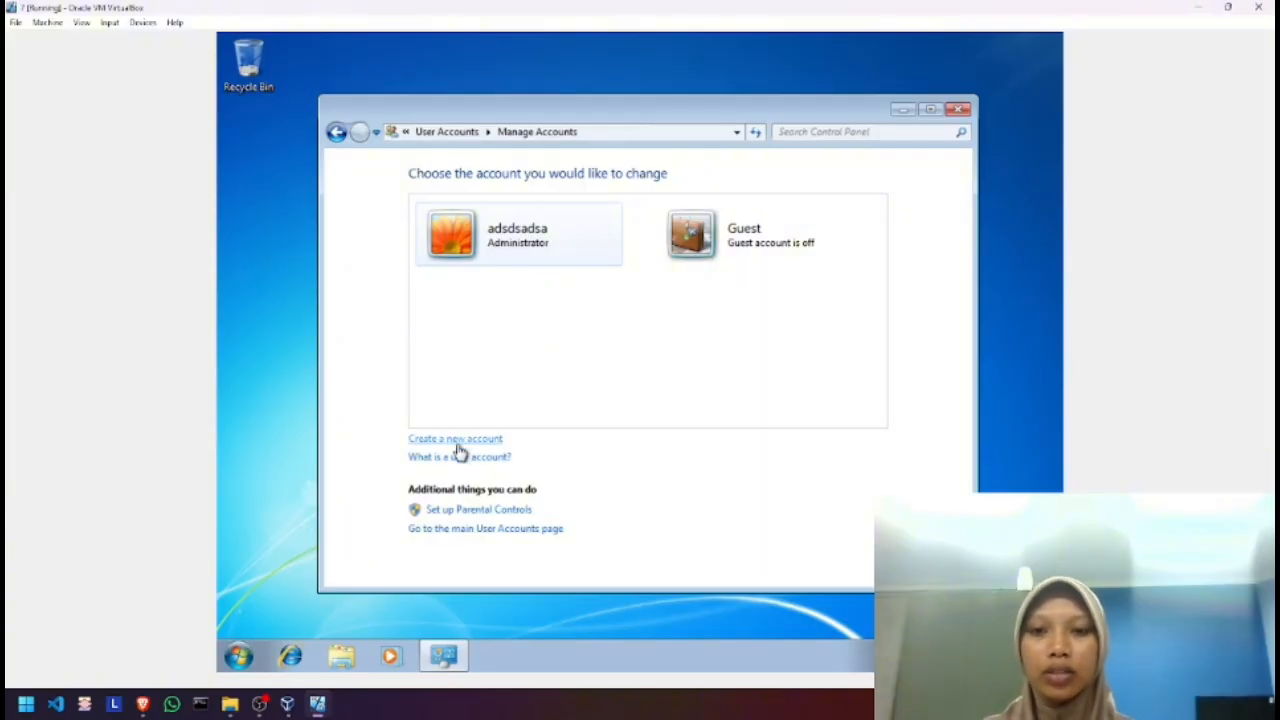
# Create a new Standard user account named 'SisWA 1', dismissing the empty-name error first
pyautogui.click(455, 440)
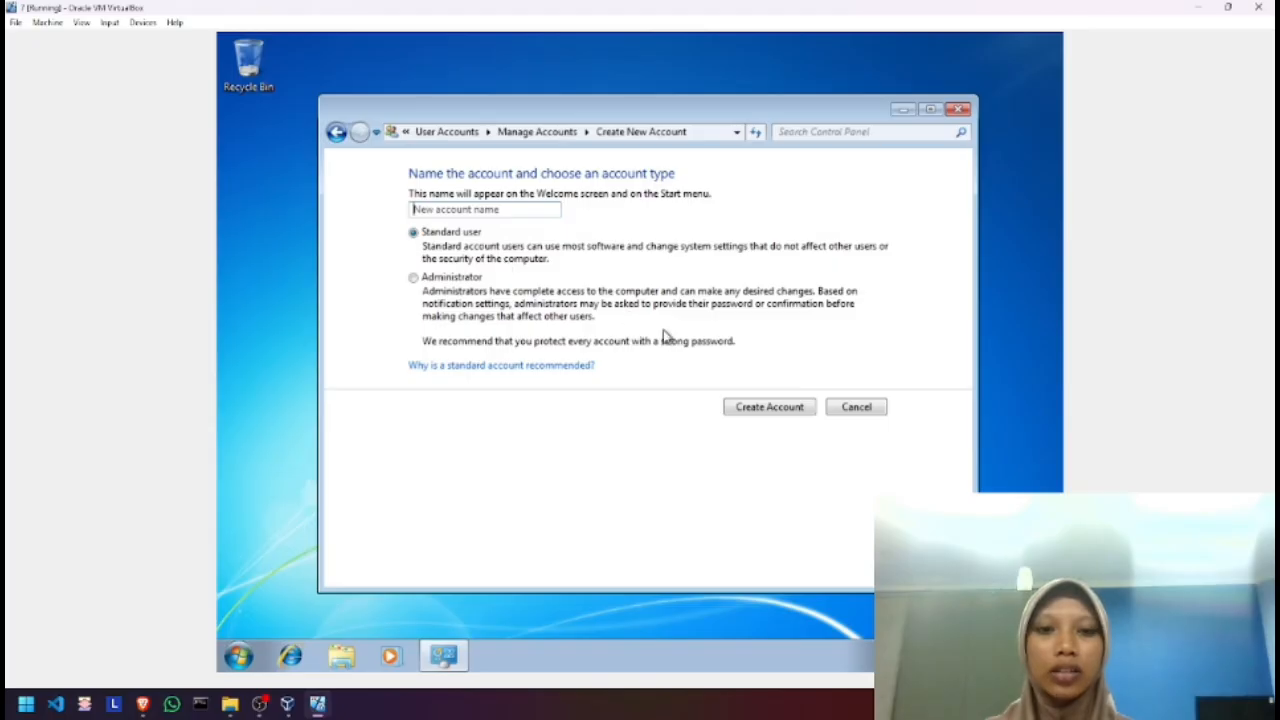
pyautogui.click(753, 414)
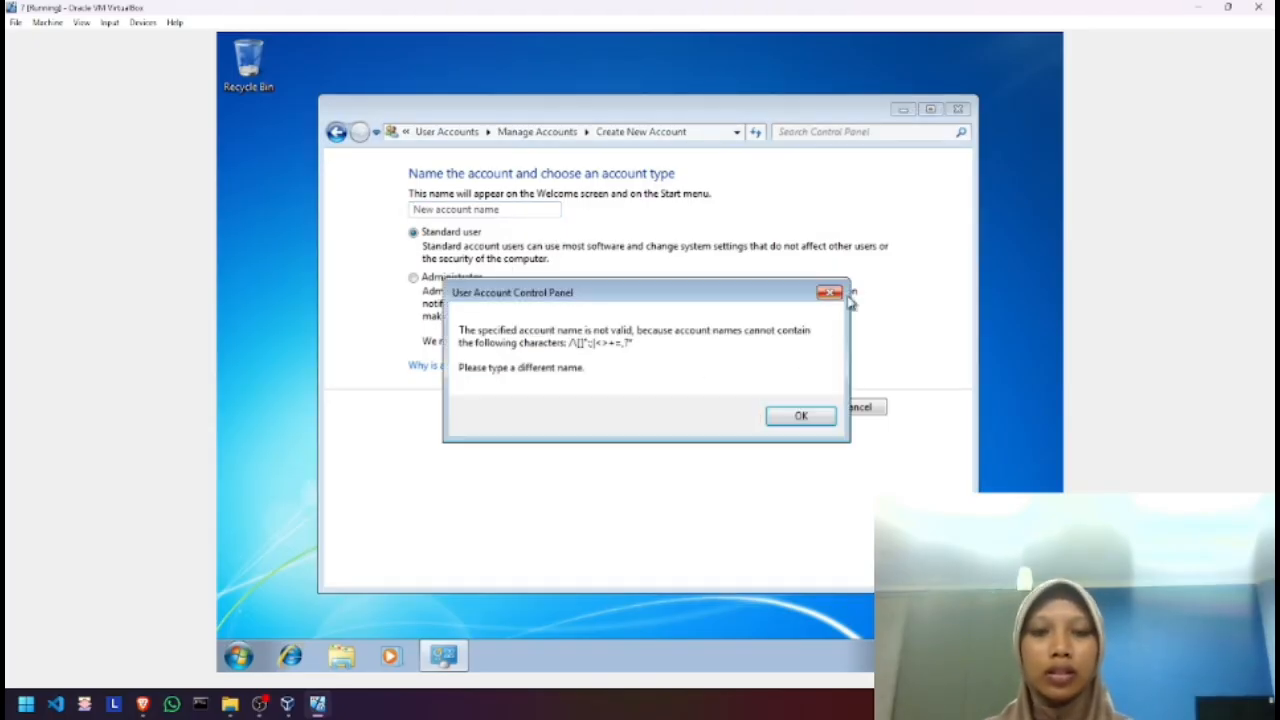
pyautogui.click(829, 292)
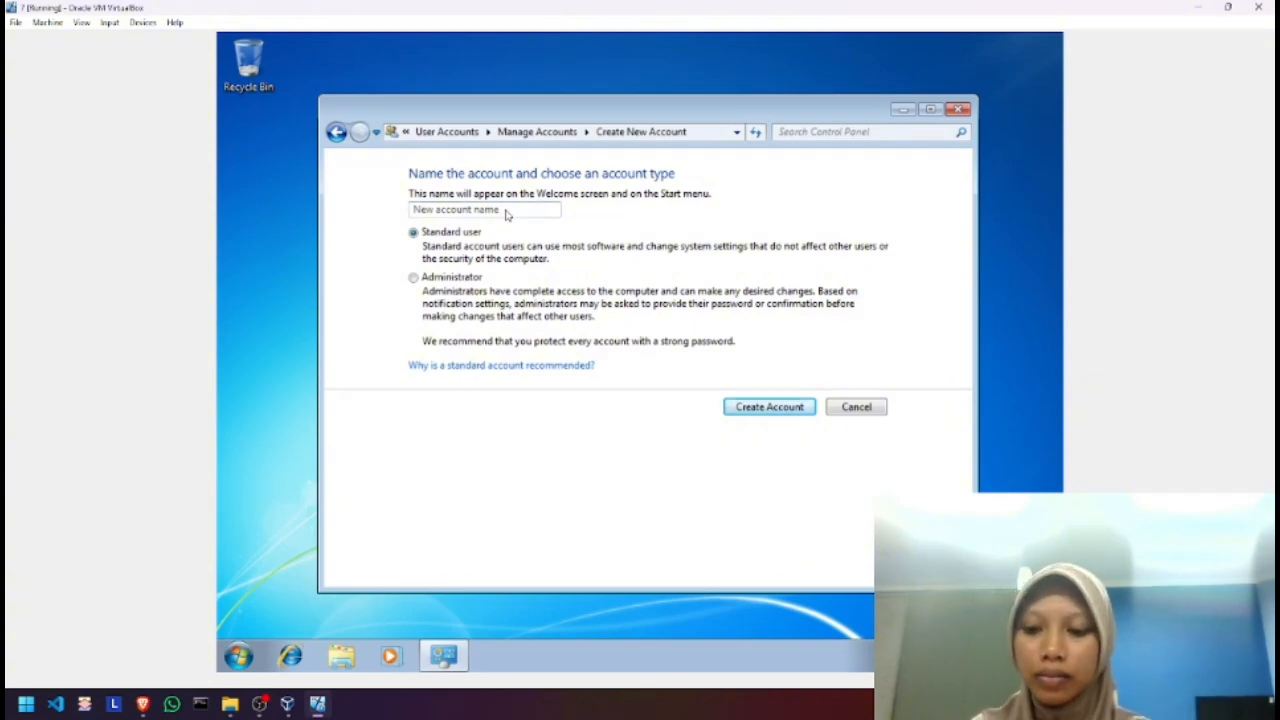
pyautogui.write('S')
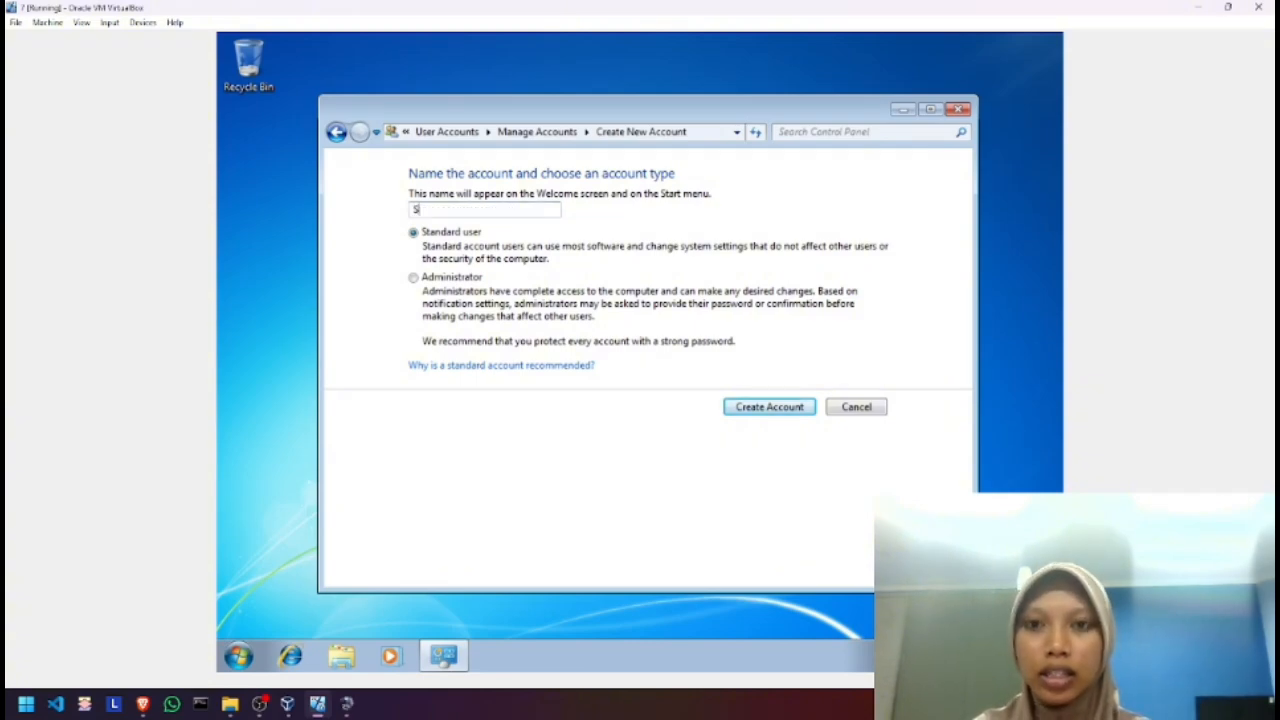
pyautogui.write('i')
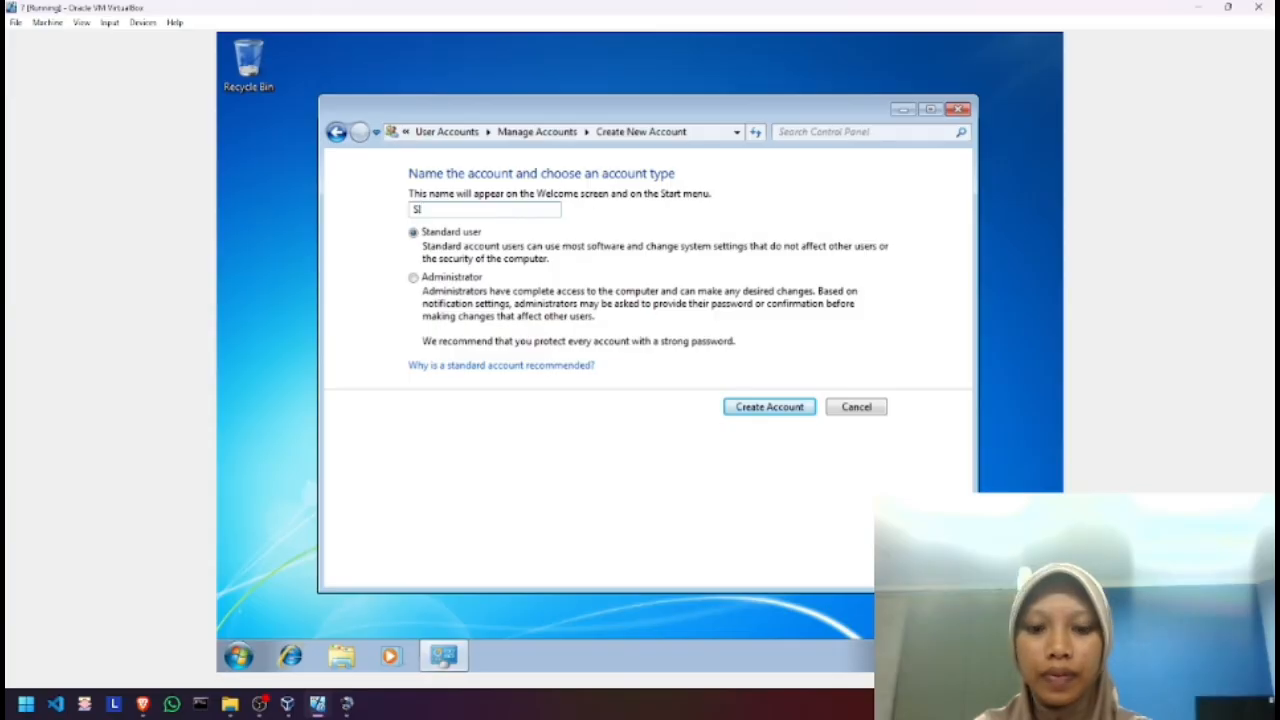
pyautogui.write('s')
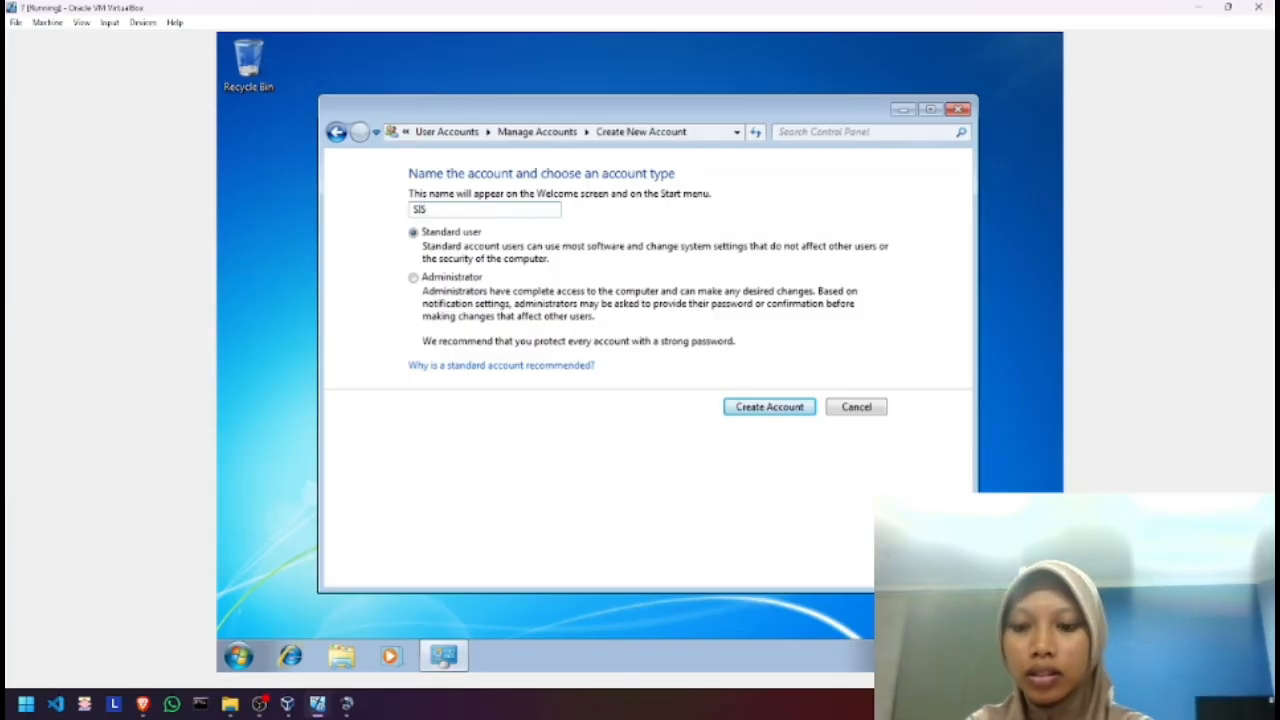
pyautogui.write('WA 1')
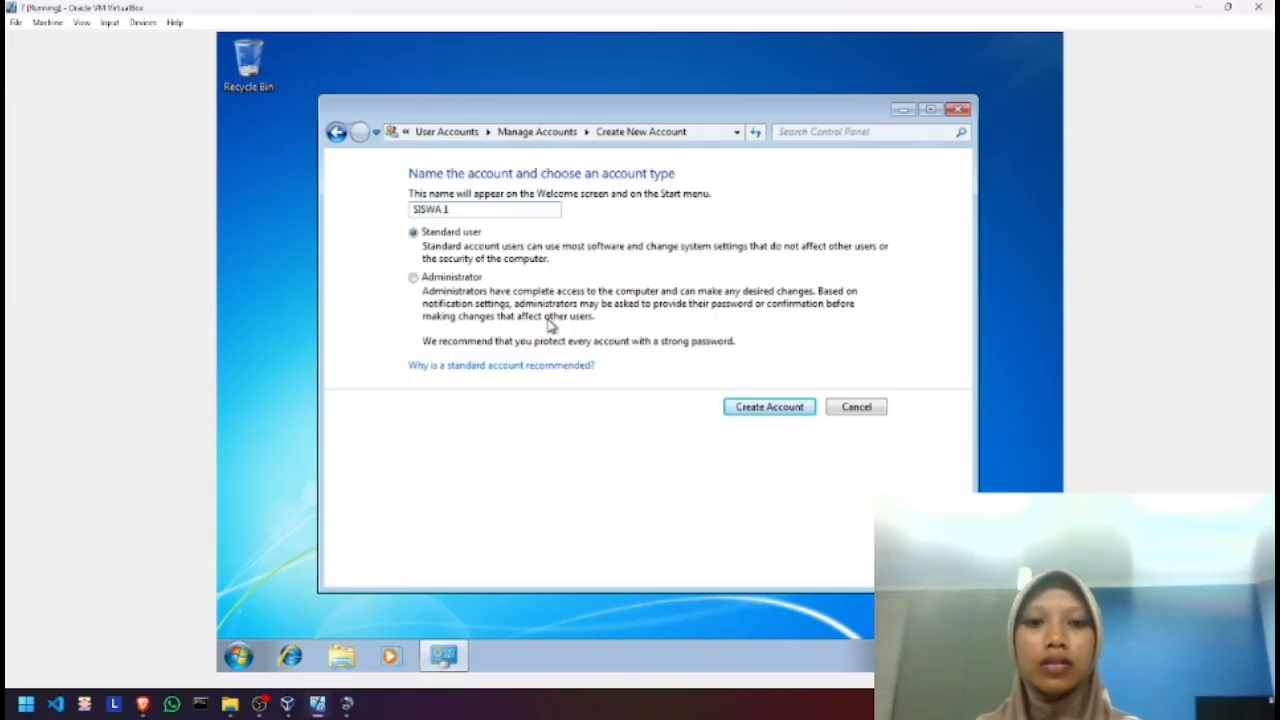
pyautogui.click(757, 410)
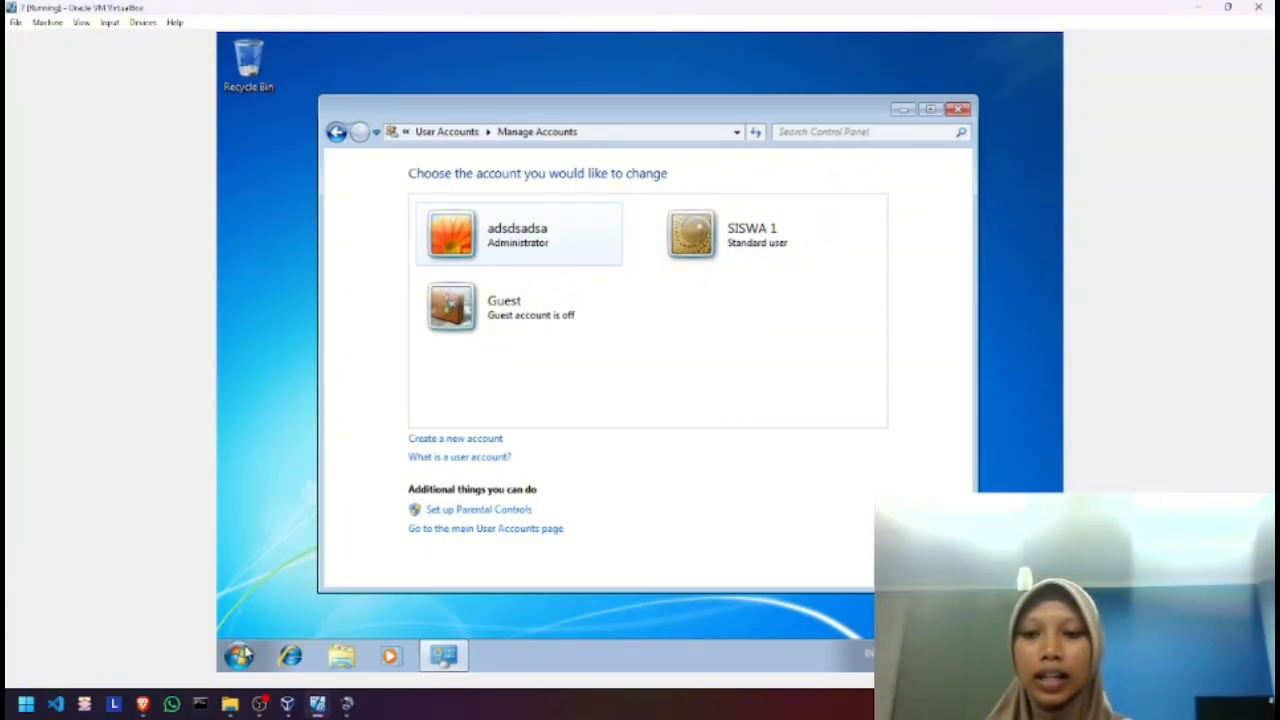
# Switch user from the Start menu and log in as SISWA 1
pyautogui.click(240, 657)
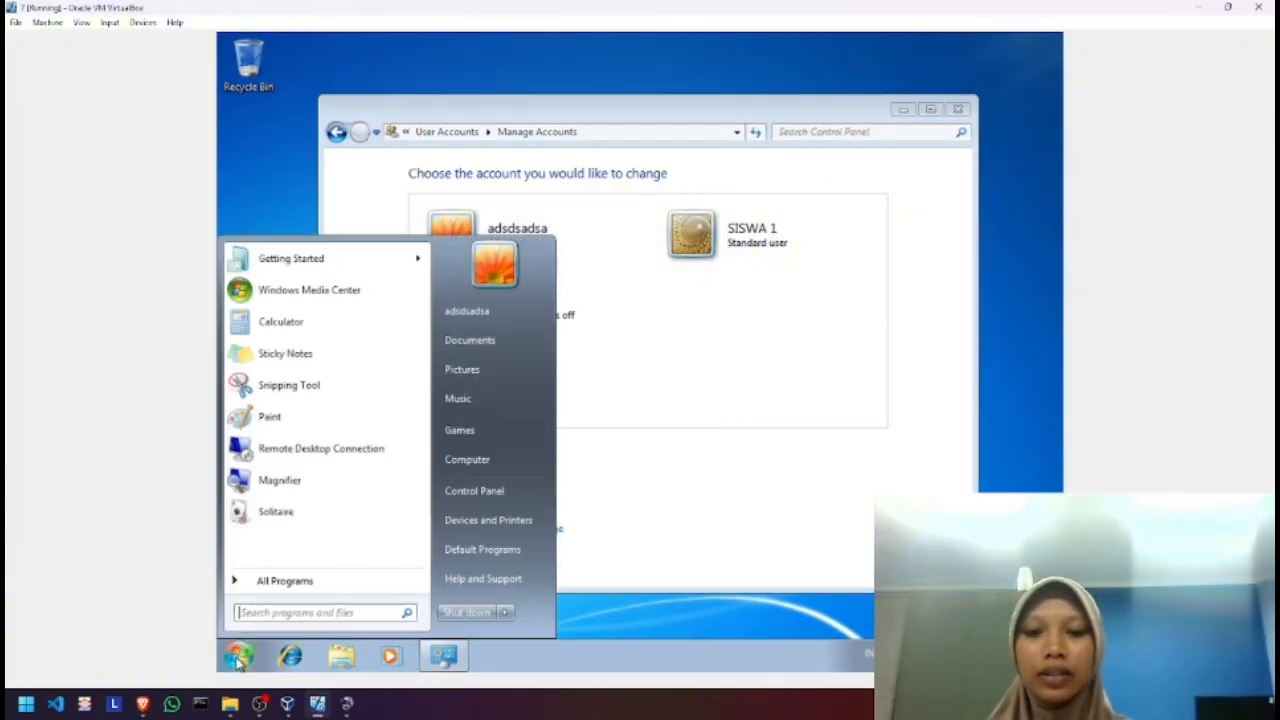
pyautogui.click(509, 613)
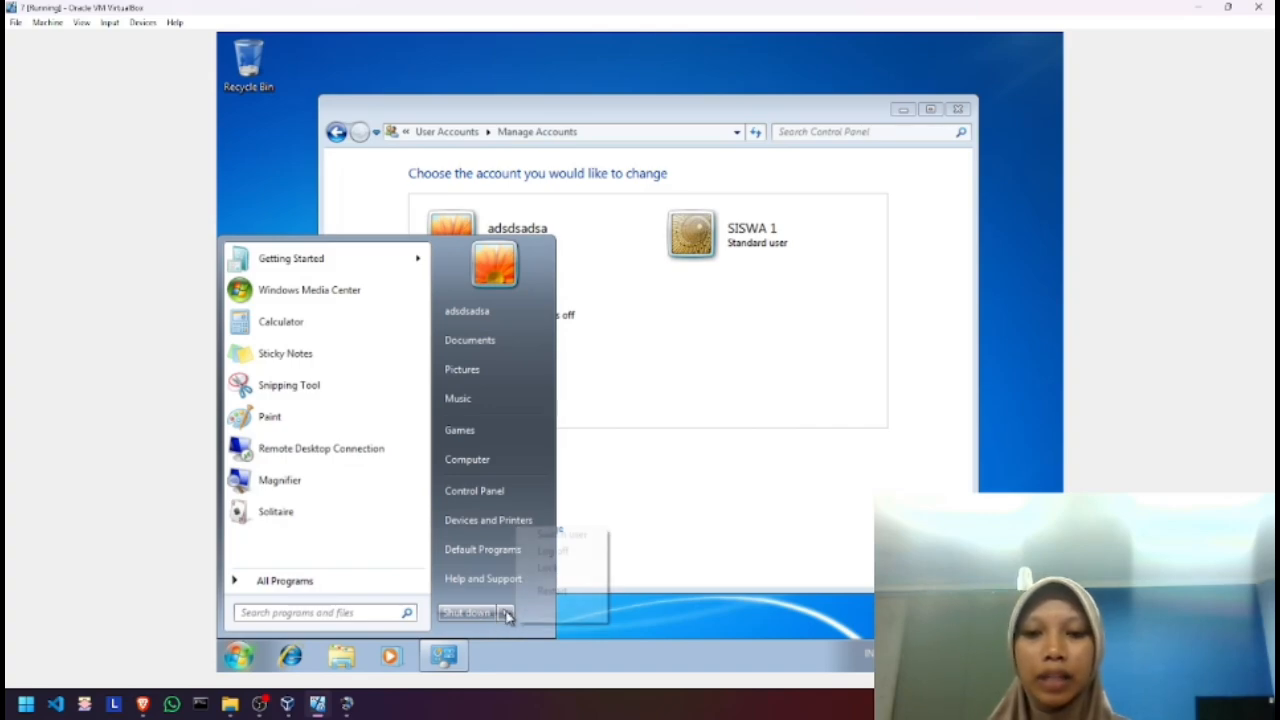
pyautogui.click(558, 536)
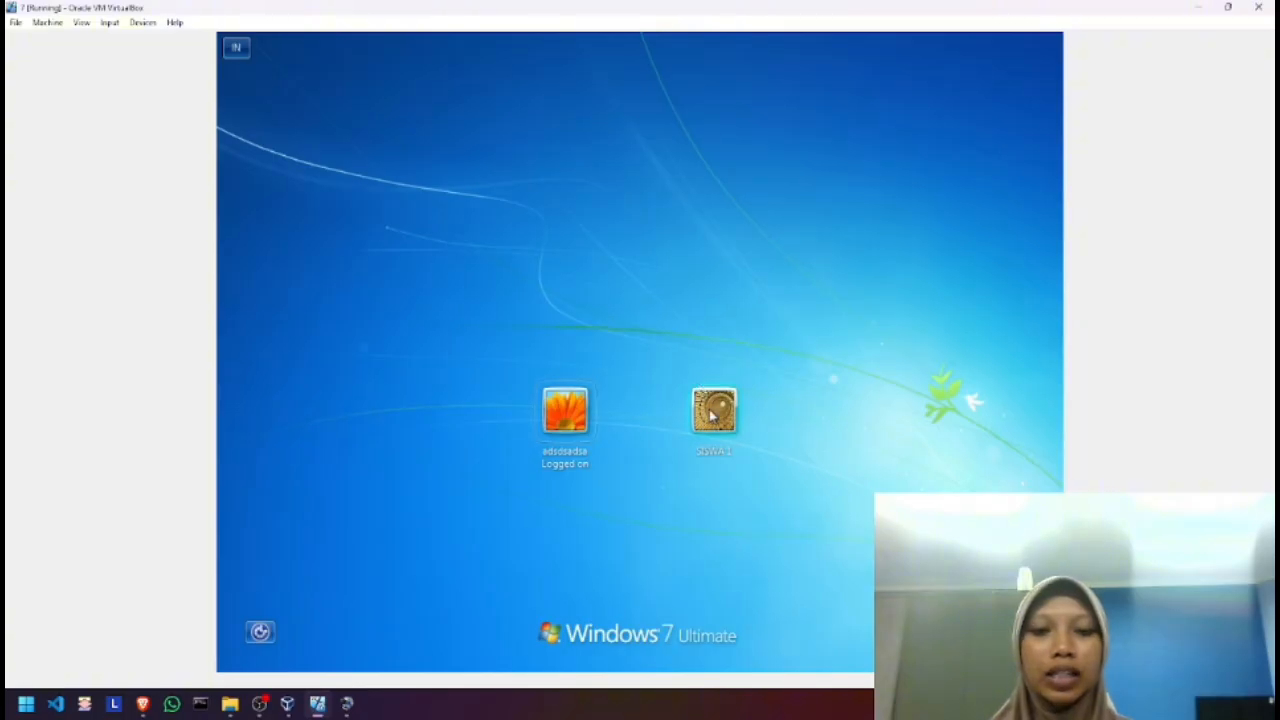
pyautogui.click(712, 412)
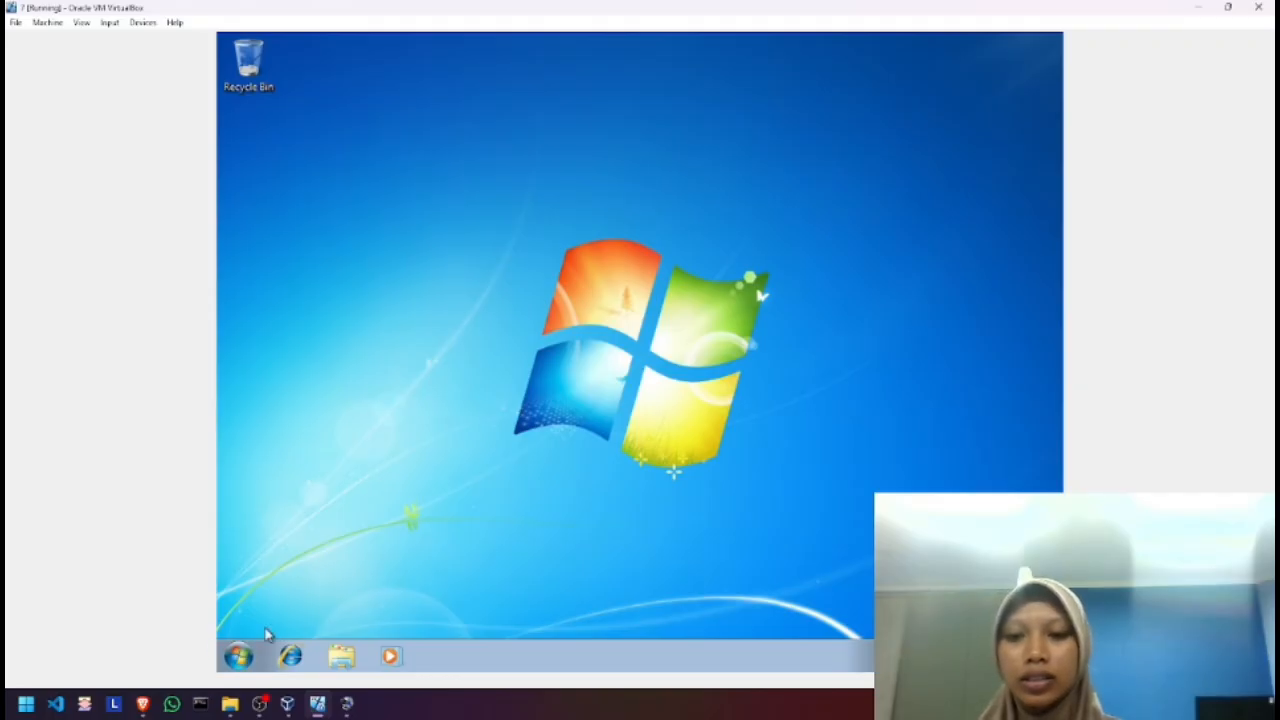
# Open the current user's account page from the Start menu picture to confirm SISWA 1 is Standard
pyautogui.click(237, 660)
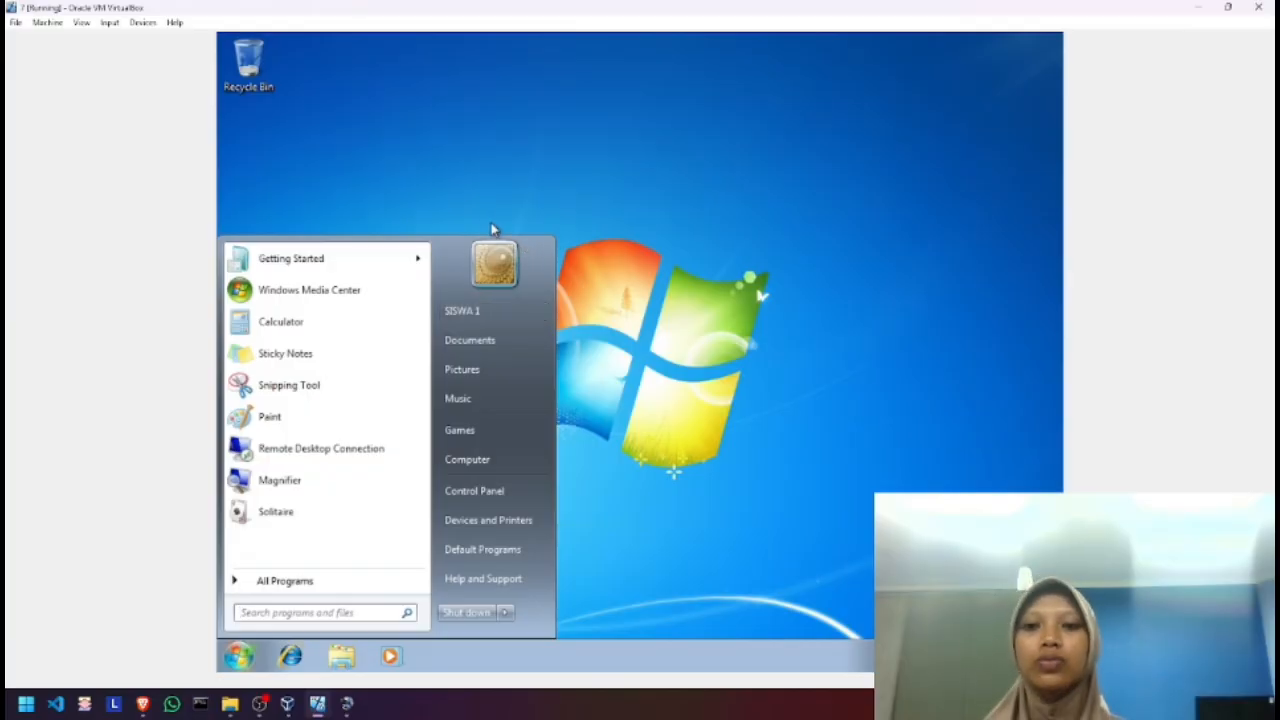
pyautogui.click(493, 232)
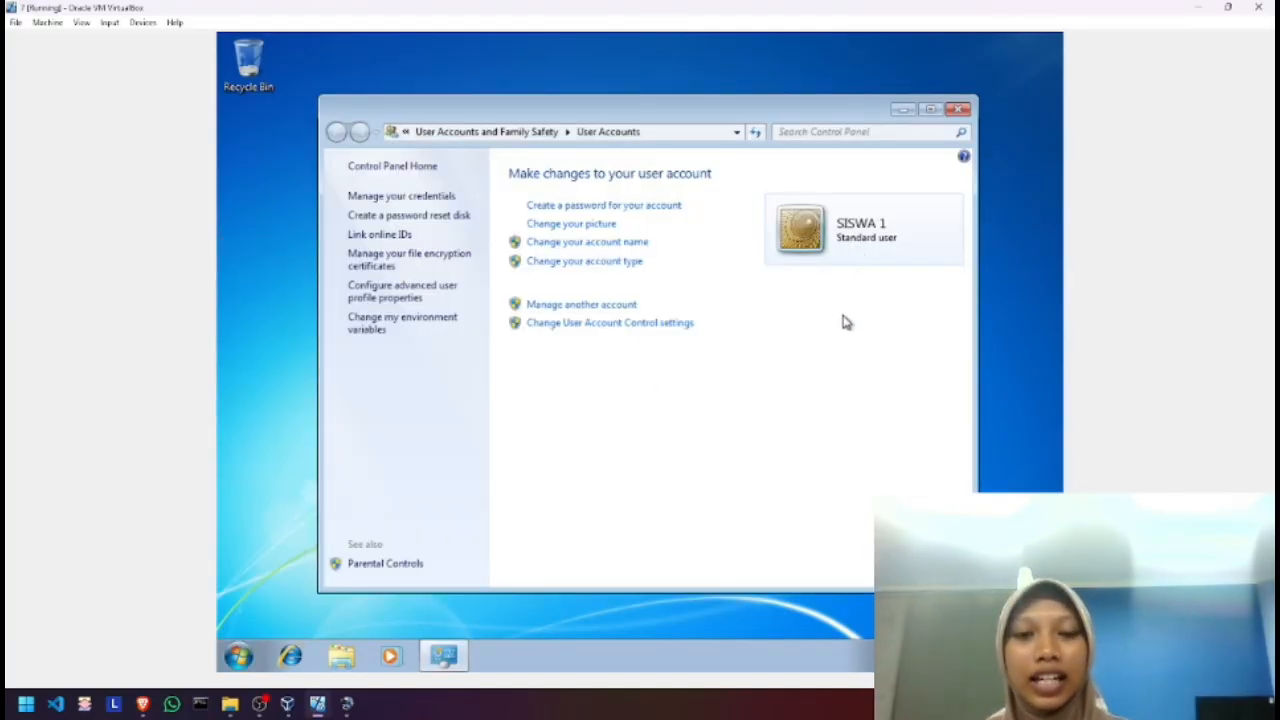